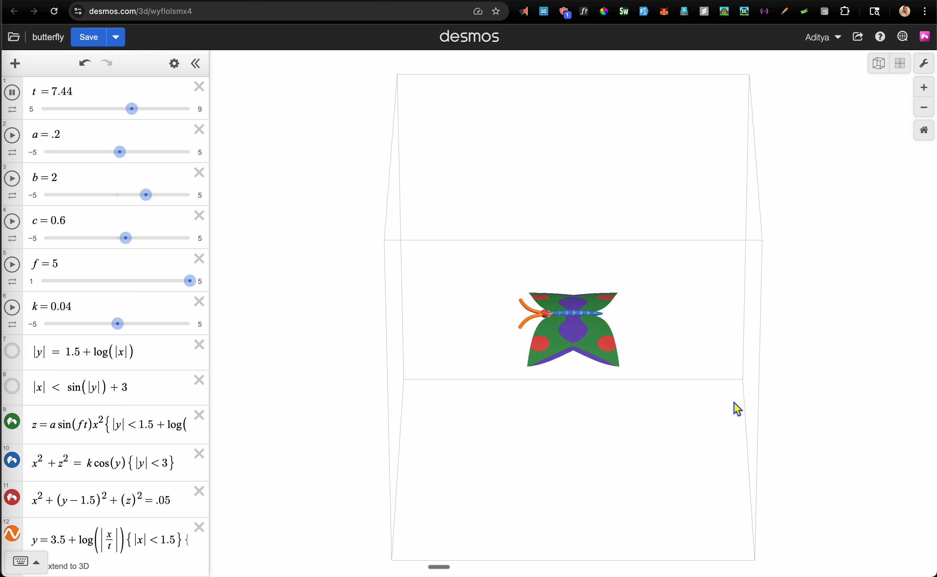
Orbit the butterfly to an oblique view, pause the t animation at 5.88, and open a new tab
drag(736, 407, 564, 431)
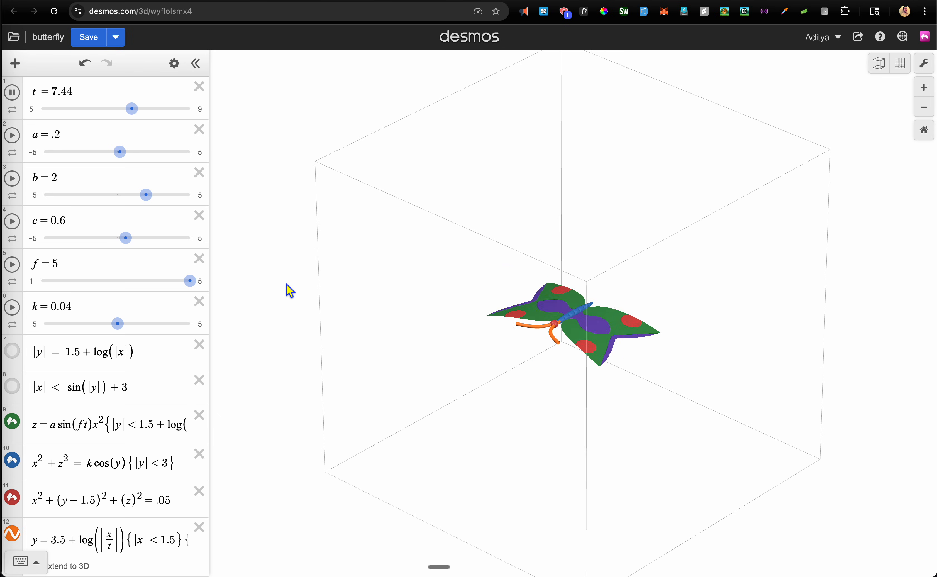
click(12, 93)
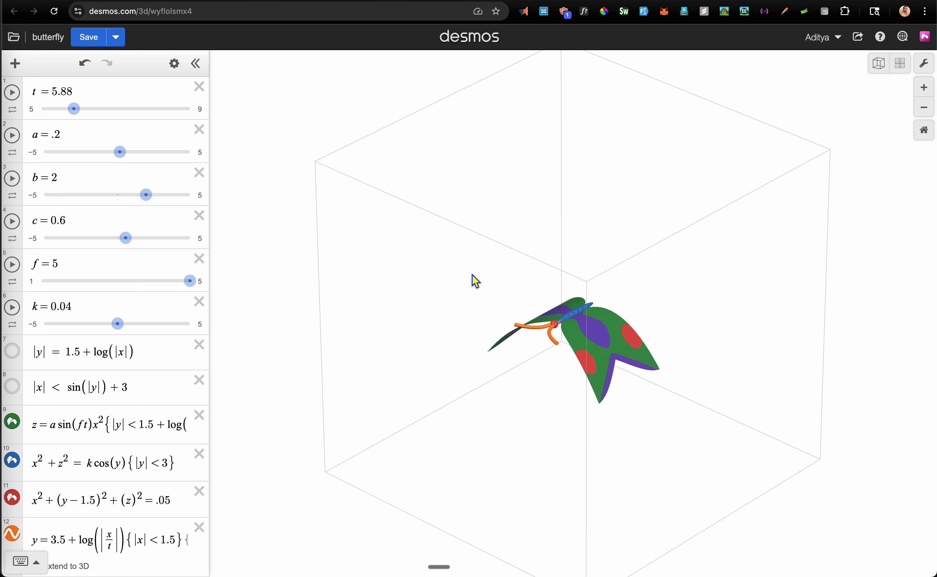
key(super+t)
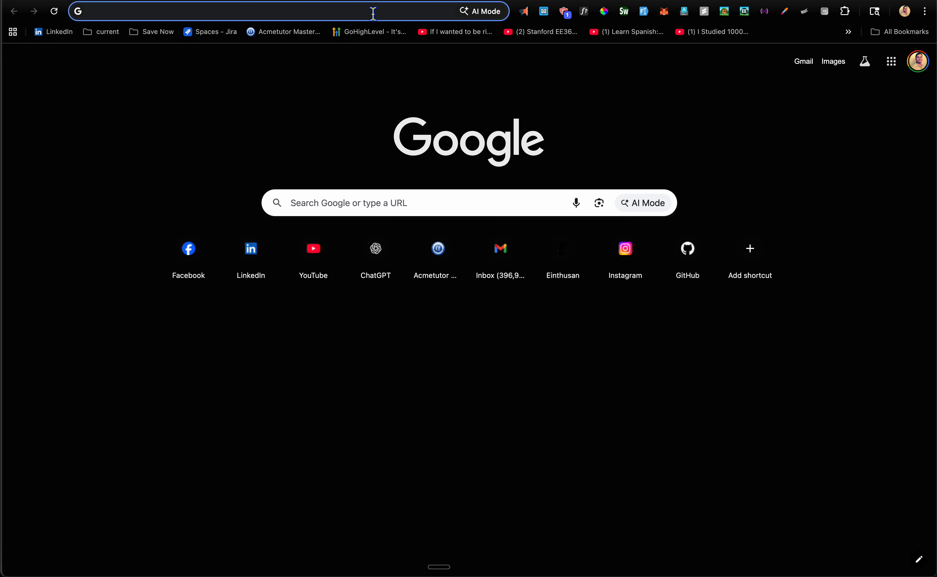
Open a blank Desmos 3D graph from desmos.com and switch to the top-down XY view
text(des)
key(Return)
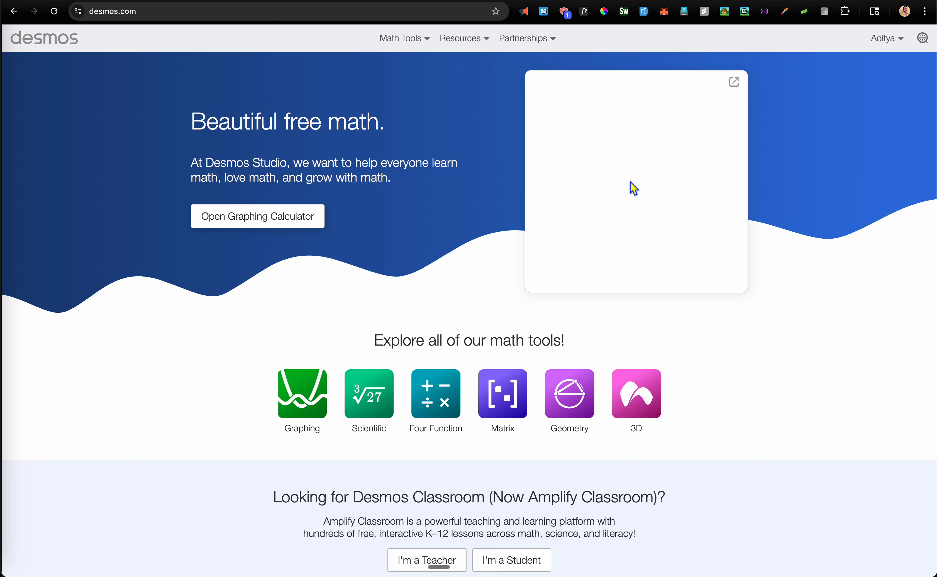
click(640, 404)
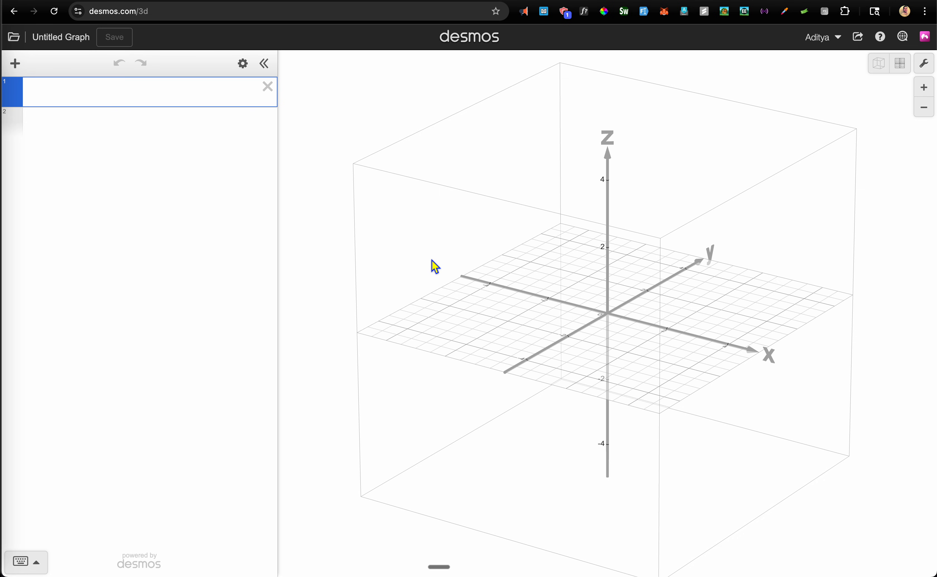
click(907, 71)
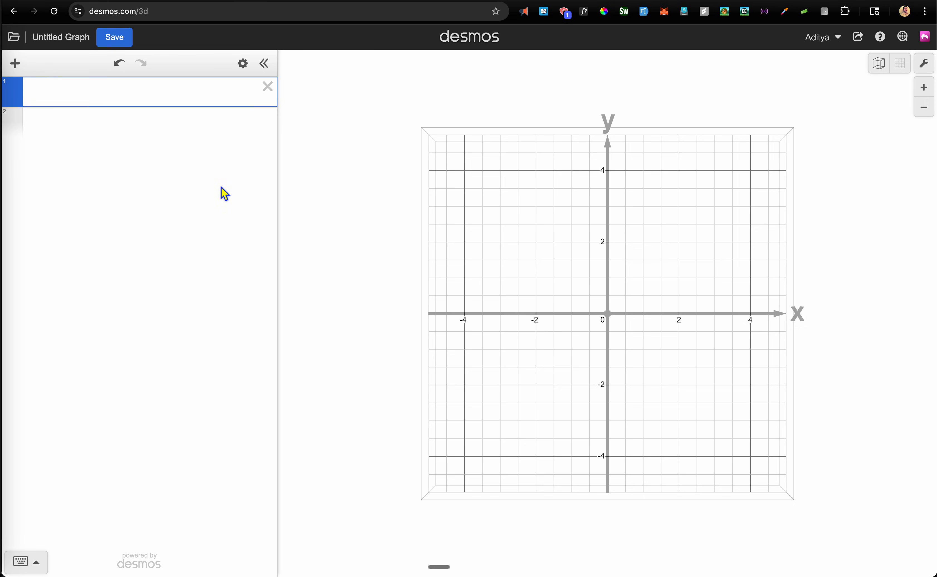
Enter y = log(|x|) + 2 in the first expression row
click(126, 91)
text(y=log(x))
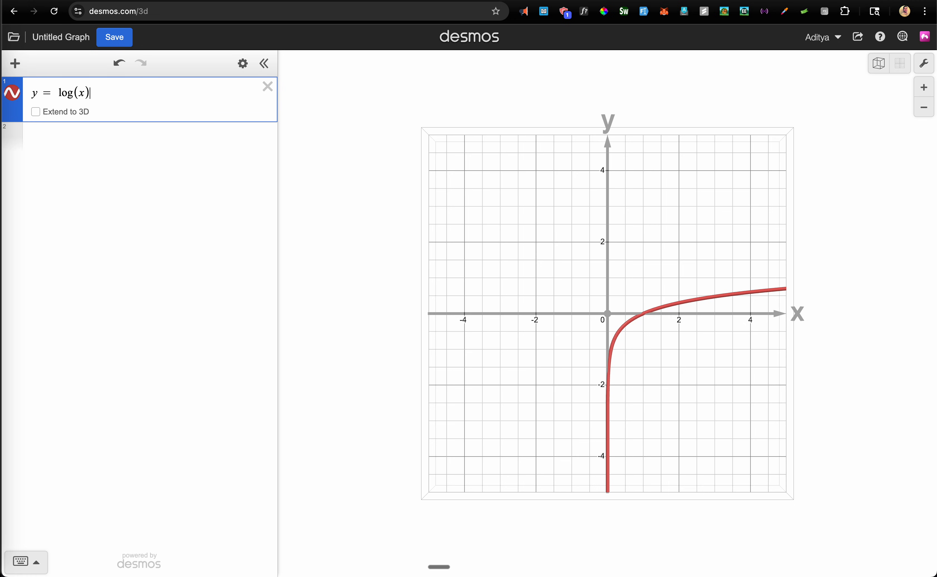
text(+1)
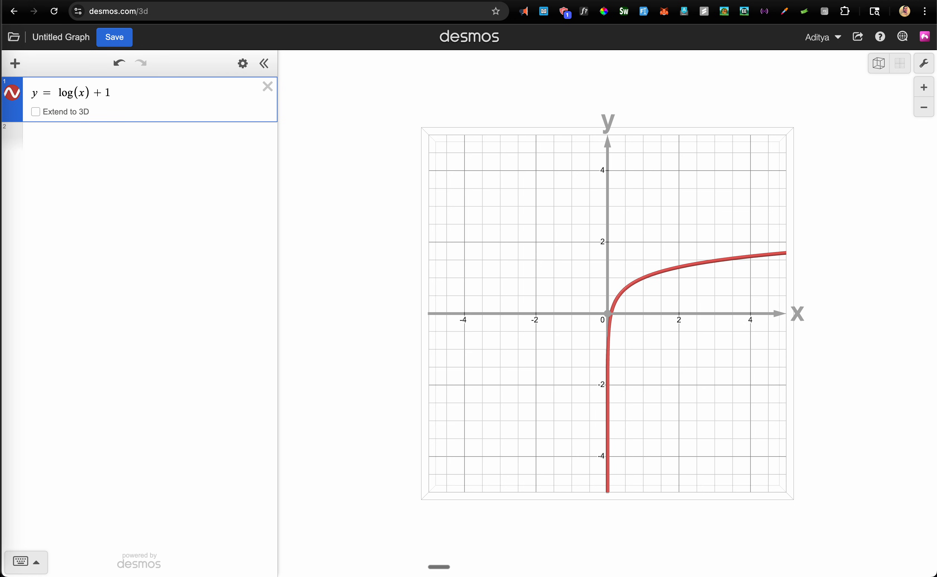
key(BackSpace)
text(2)
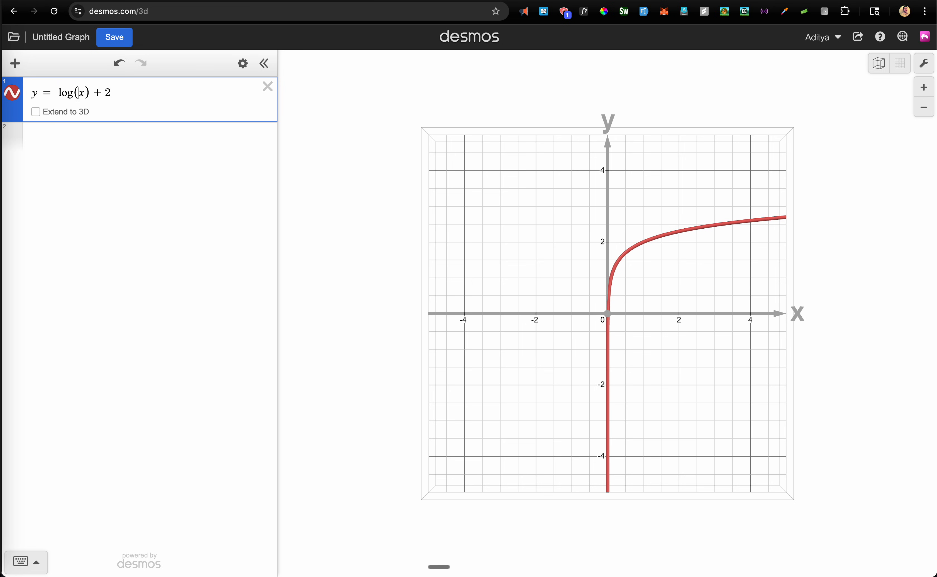
text(|x|)
key(Right)
text(|)
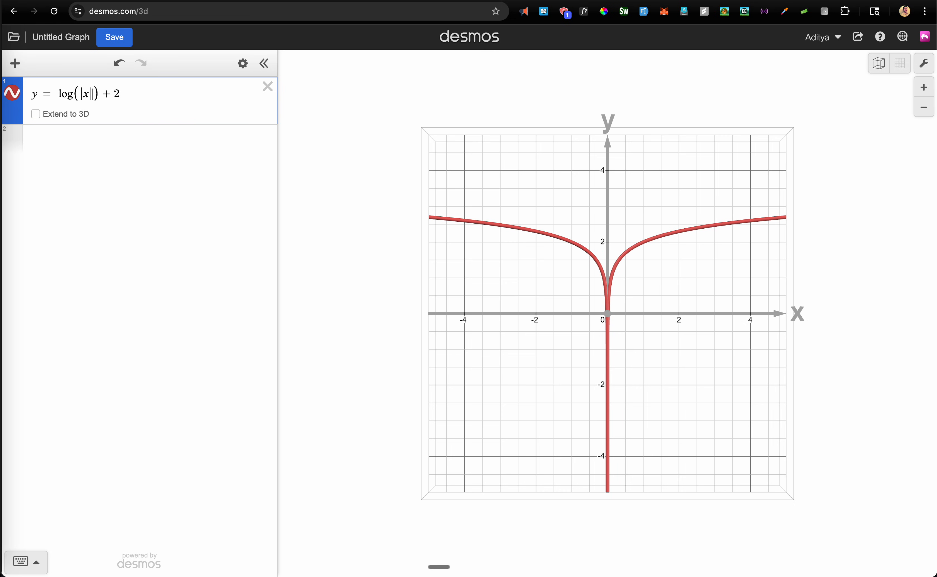
click(62, 94)
Change the first equation to |y| = log(|ax|) + b
text(|y)
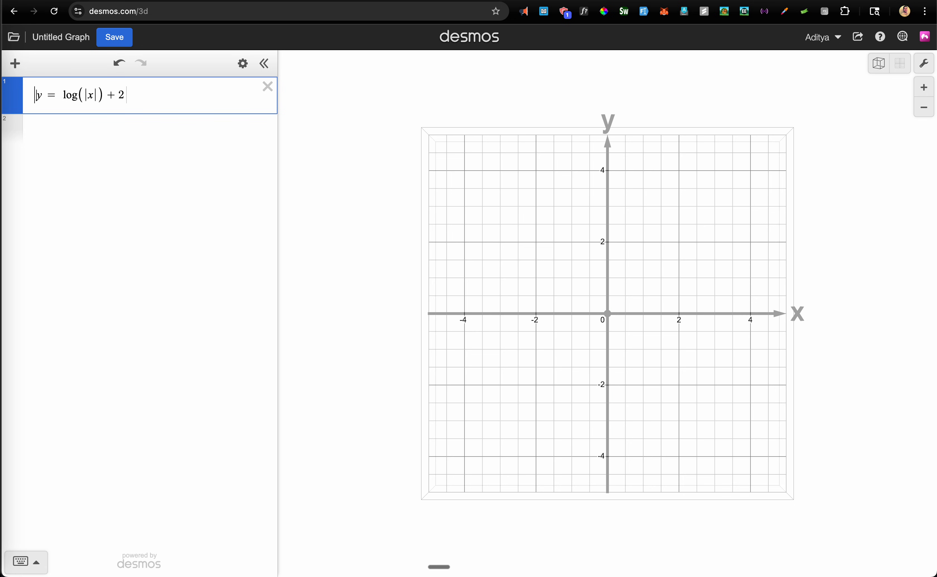
text(|)
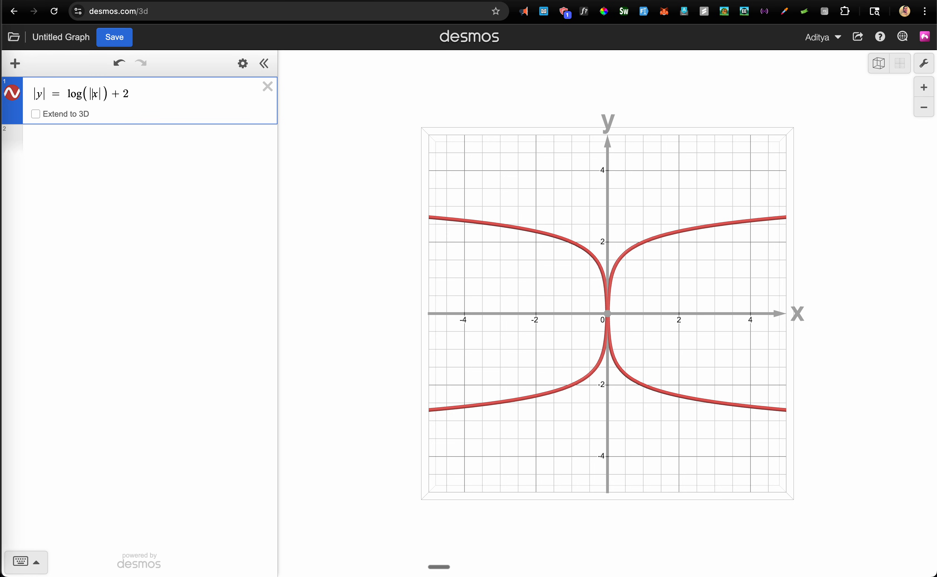
text(a)
key(Right)
key(Right)
key(Right)
key(Right)
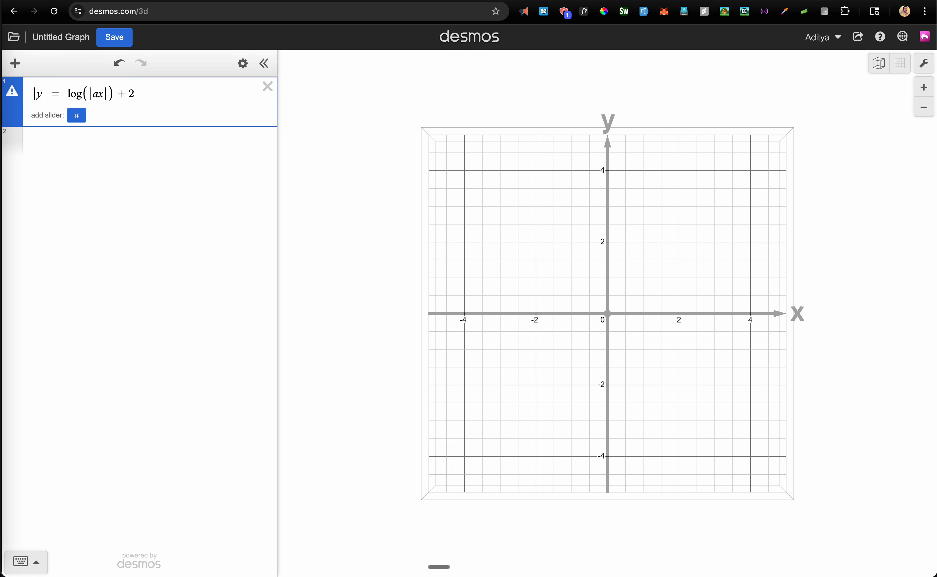
key(BackSpace)
text(b)
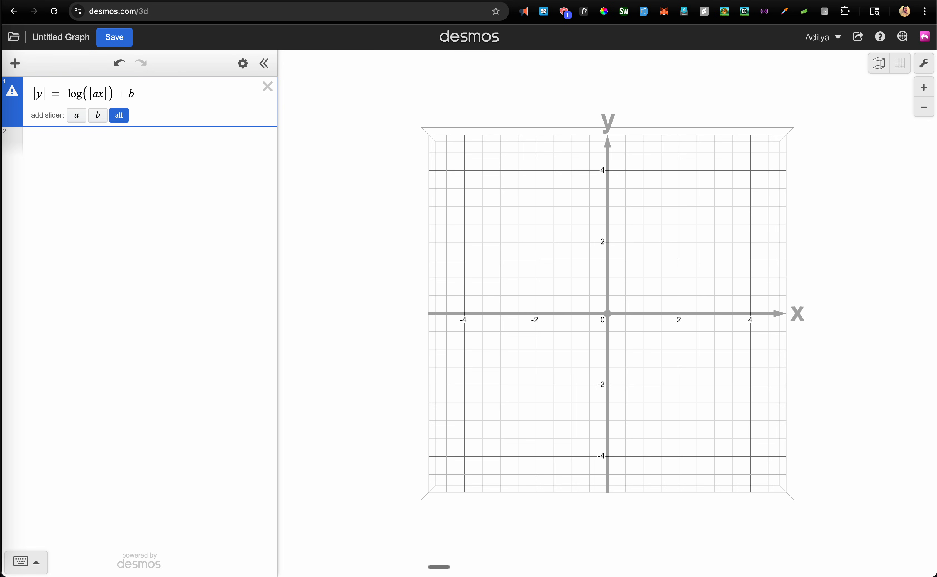
Create sliders with a = 1.4 and b = 1.1, then add an empty row
click(119, 115)
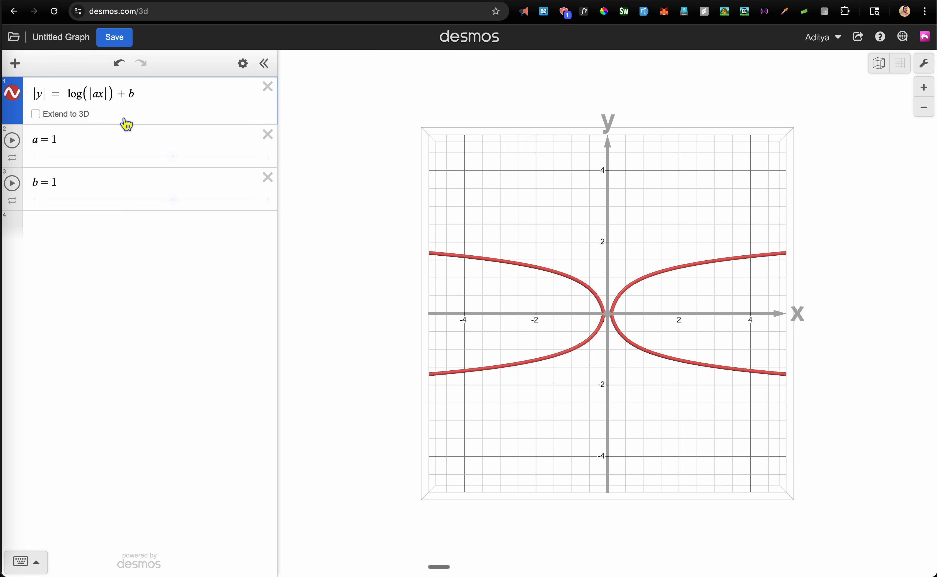
mouse_move(174, 168)
mouse_down()
mouse_move(166, 167)
mouse_move(184, 165)
mouse_up()
mouse_move(173, 200)
mouse_down()
mouse_move(152, 204)
mouse_move(182, 205)
mouse_up()
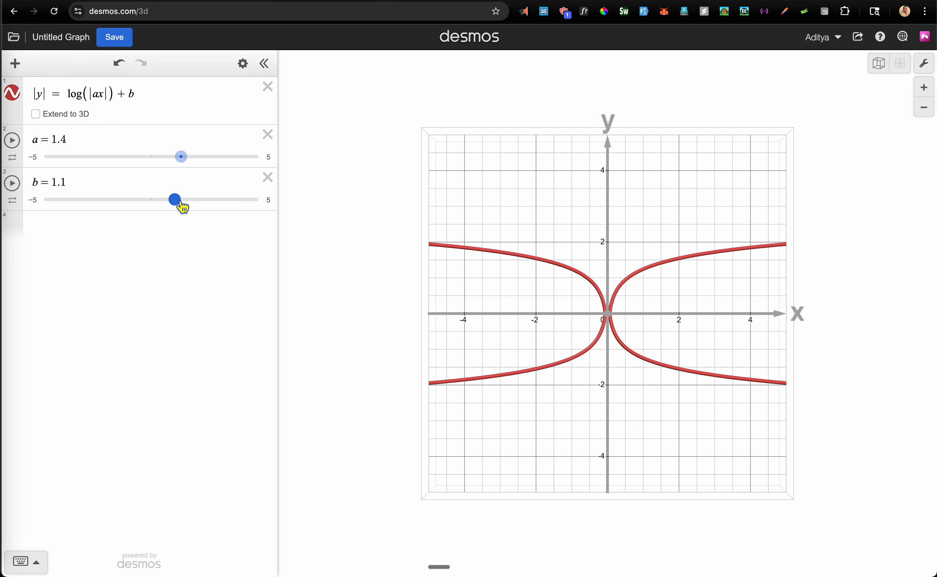
click(140, 246)
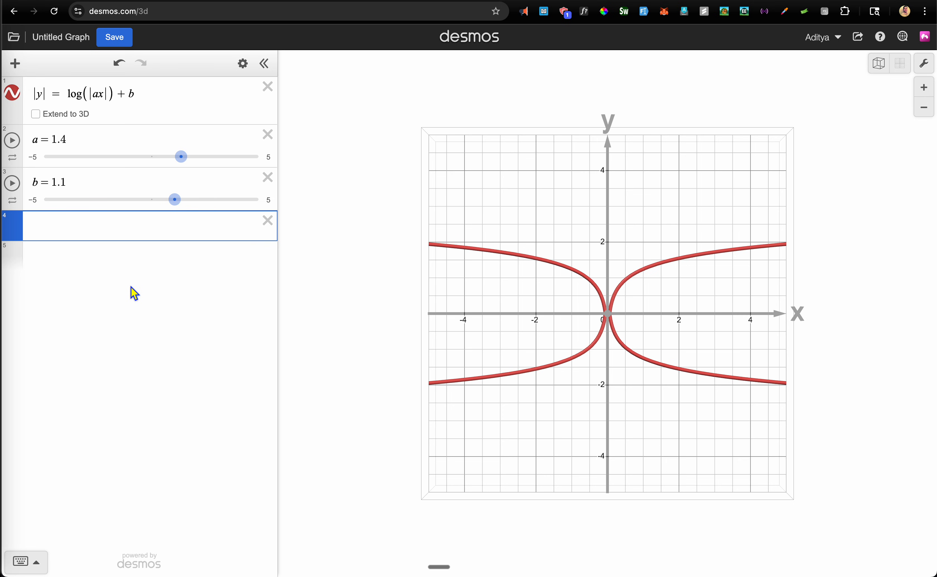
Add the equation |x| = sin(|cy|) + d in the new row
text(||)
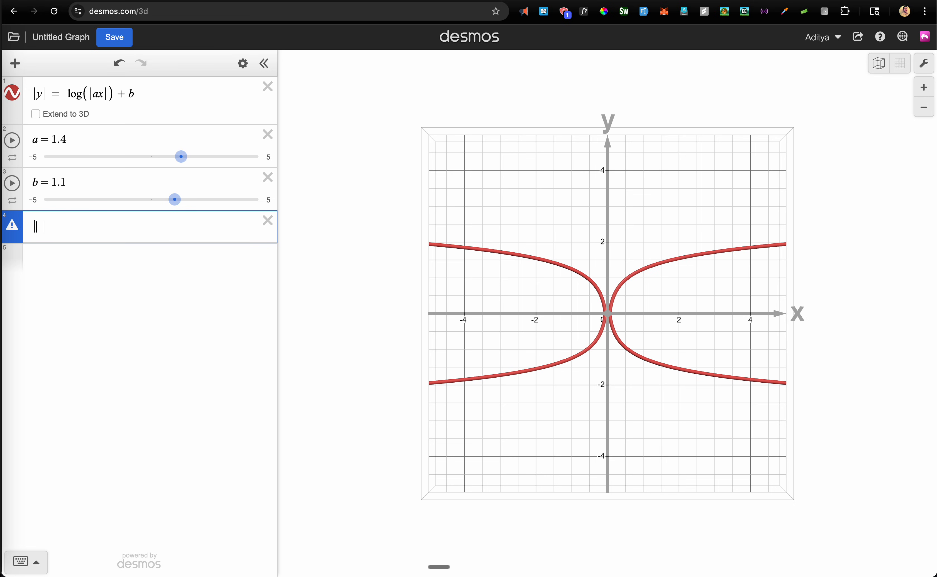
text(x|=sin()
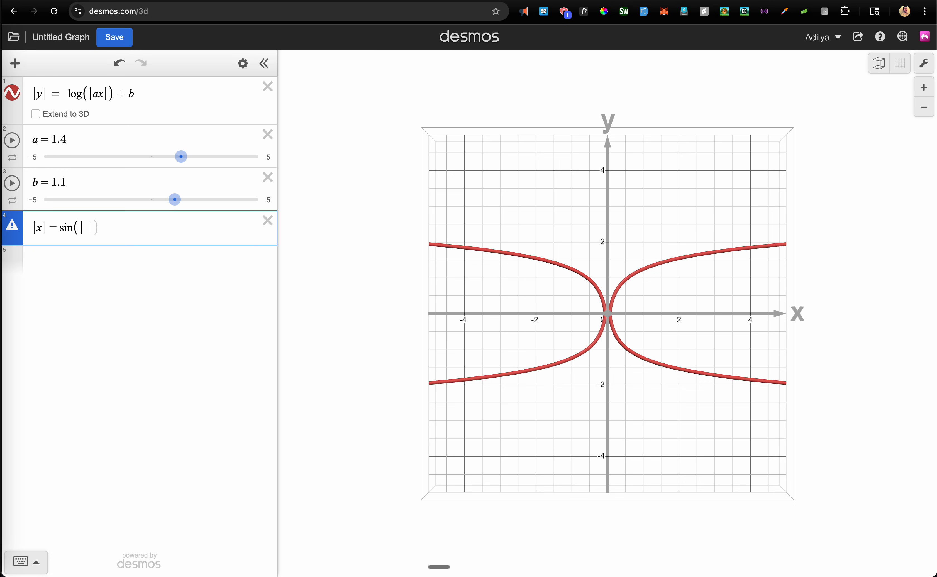
text(|y|)
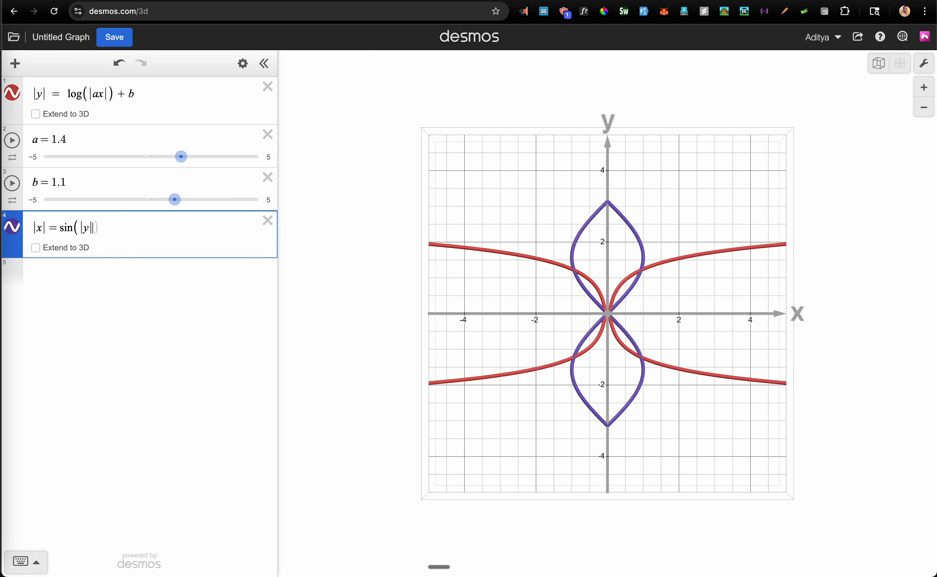
text()+)
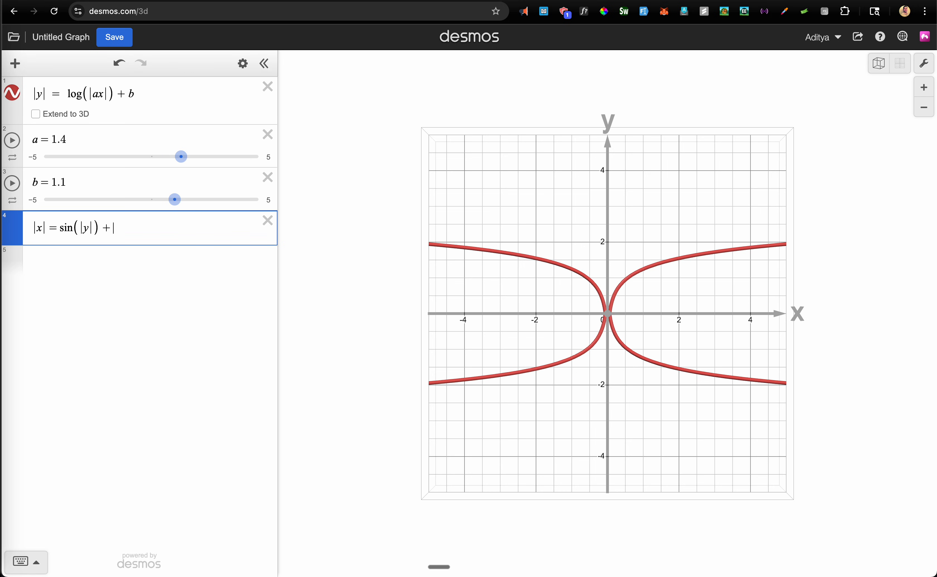
text(3)
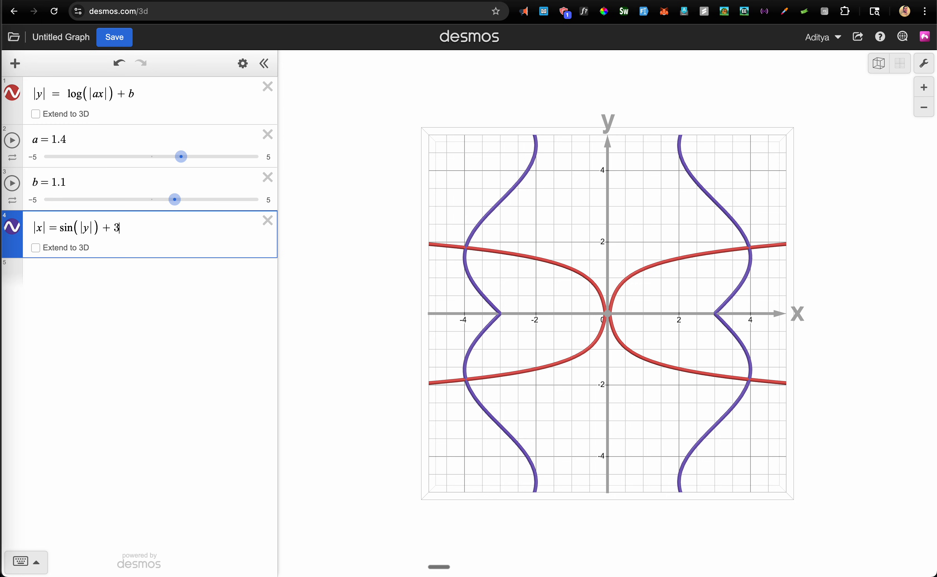
key(BackSpace)
text(d)
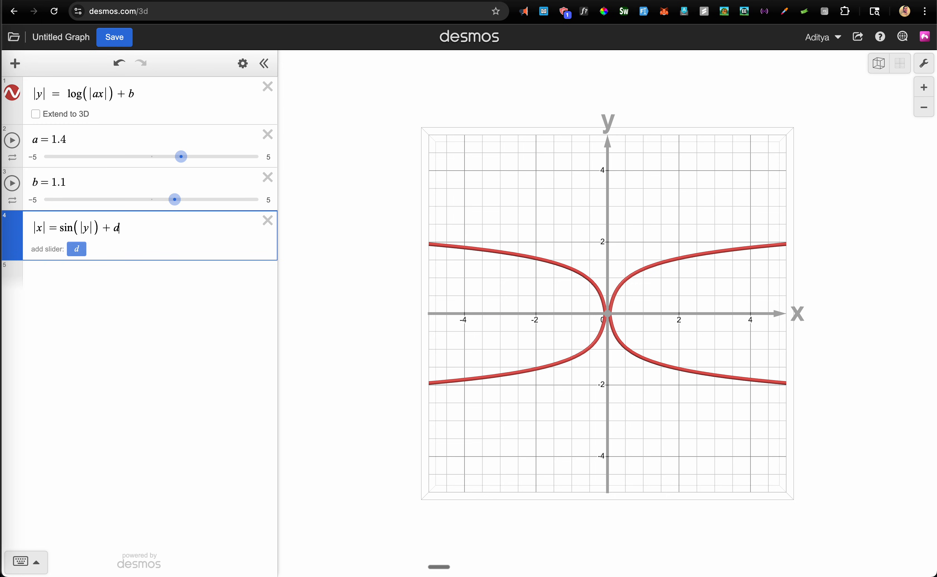
click(88, 228)
text(c)
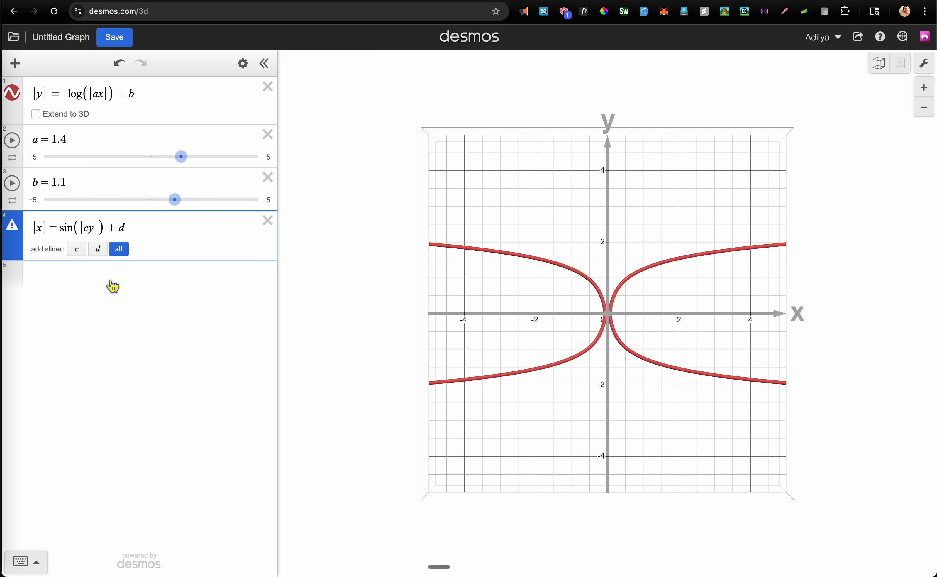
Create sliders with c = 1.2 and d = 2.53, then return to the 3D perspective
click(120, 250)
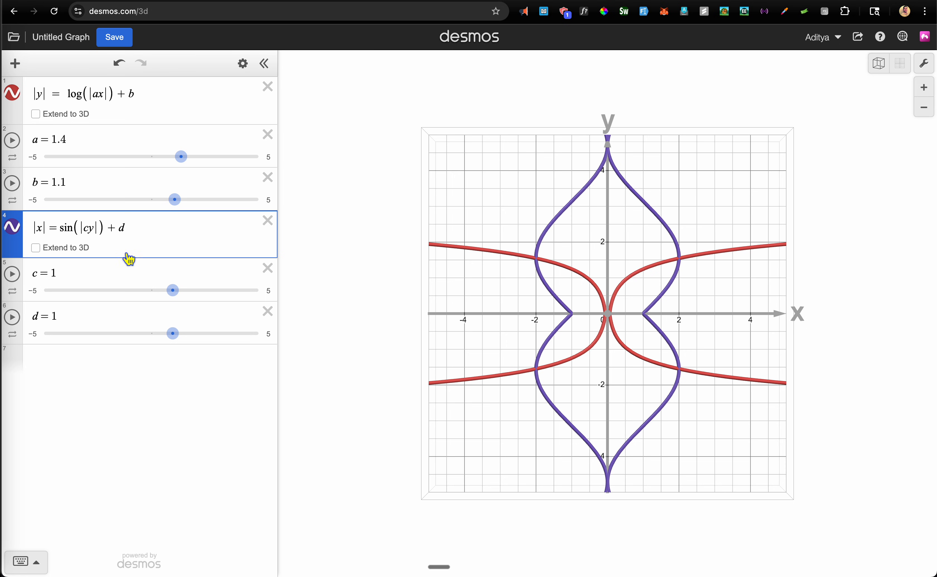
mouse_move(172, 292)
mouse_down()
mouse_move(191, 299)
mouse_move(181, 299)
mouse_up()
drag(172, 334, 210, 340)
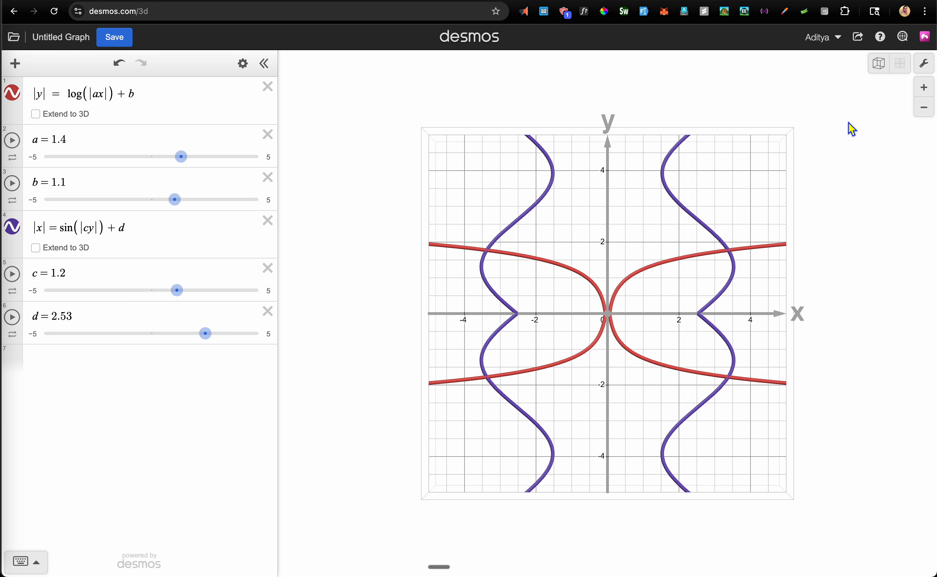
click(885, 70)
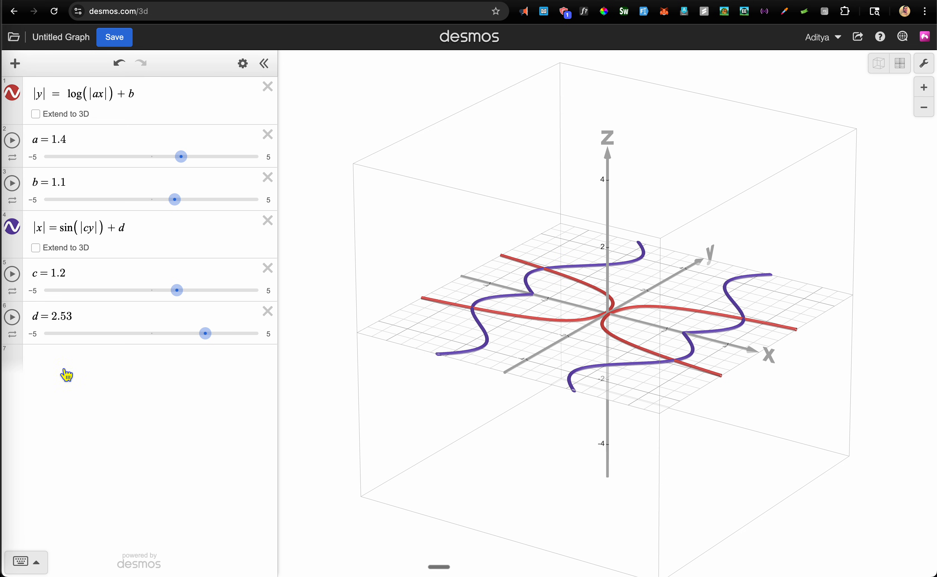
Add z = x² with a restriction containing the copied equation |y| = log(|ax|) + b
click(58, 360)
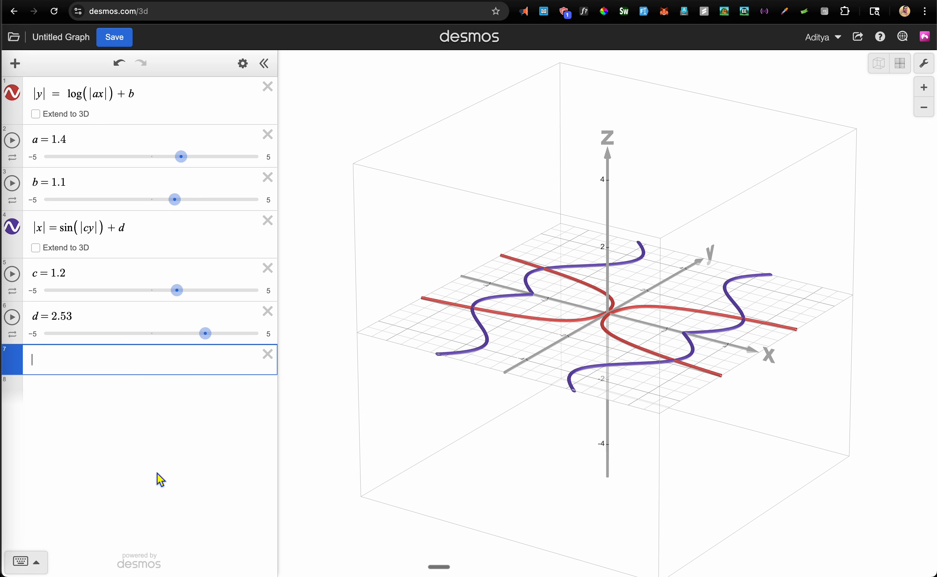
text(z = x)
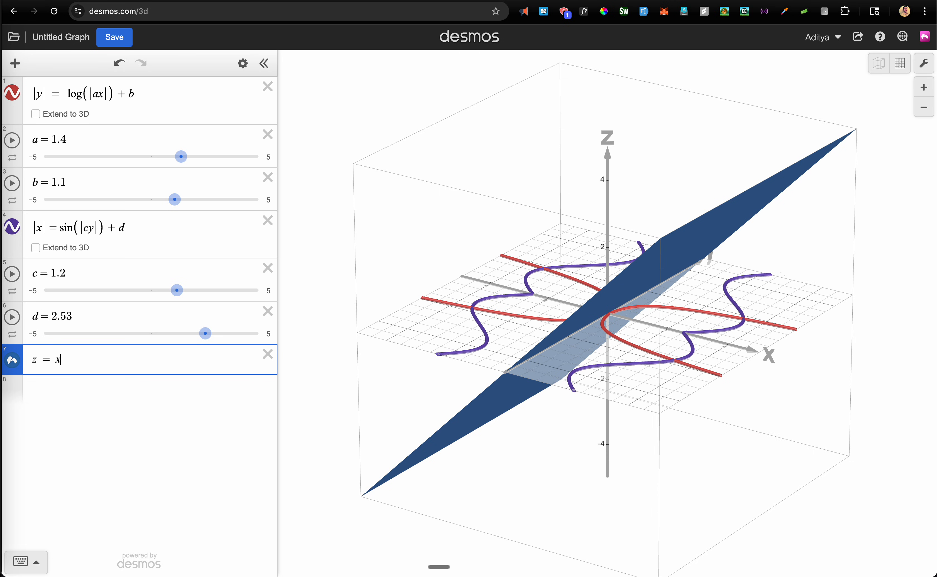
text(^2)
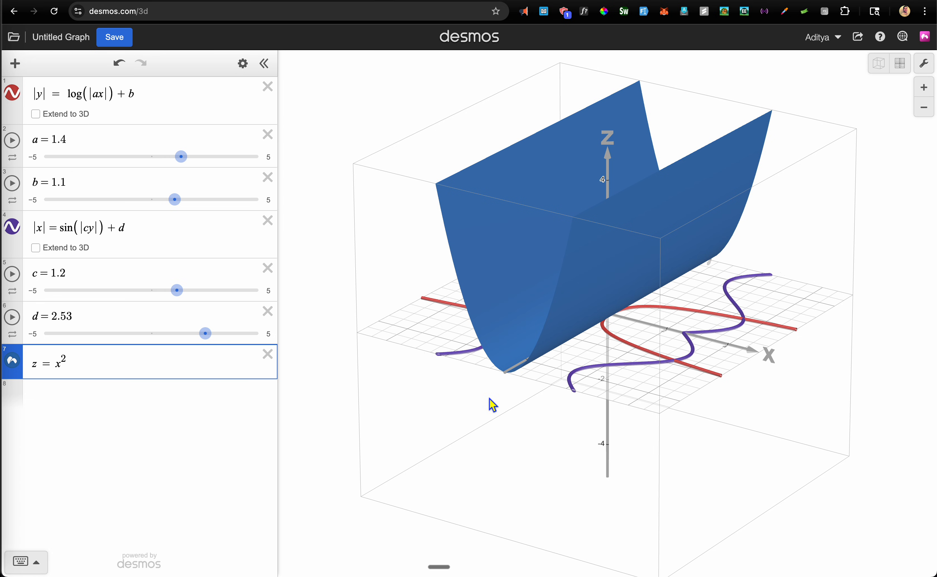
key(Right)
text({)
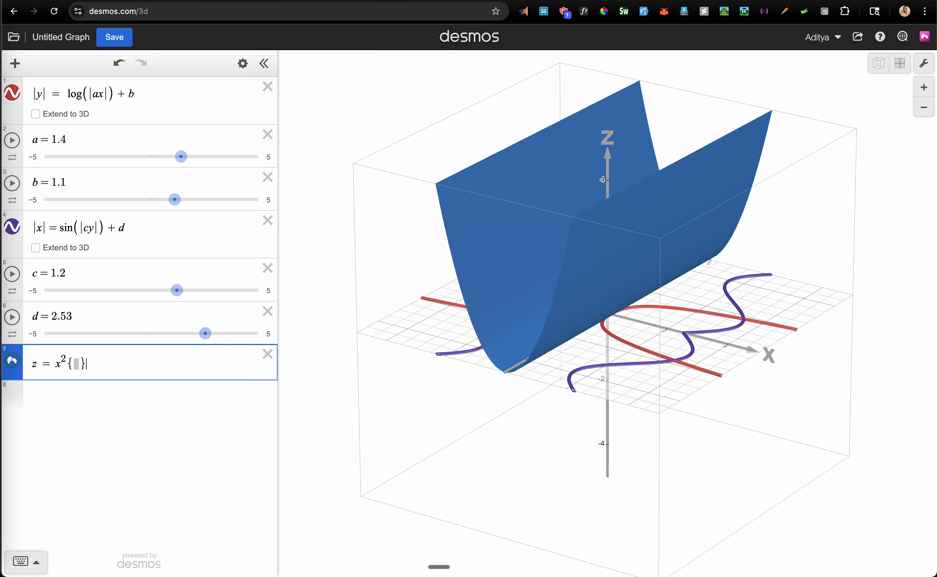
key(Left)
click(145, 99)
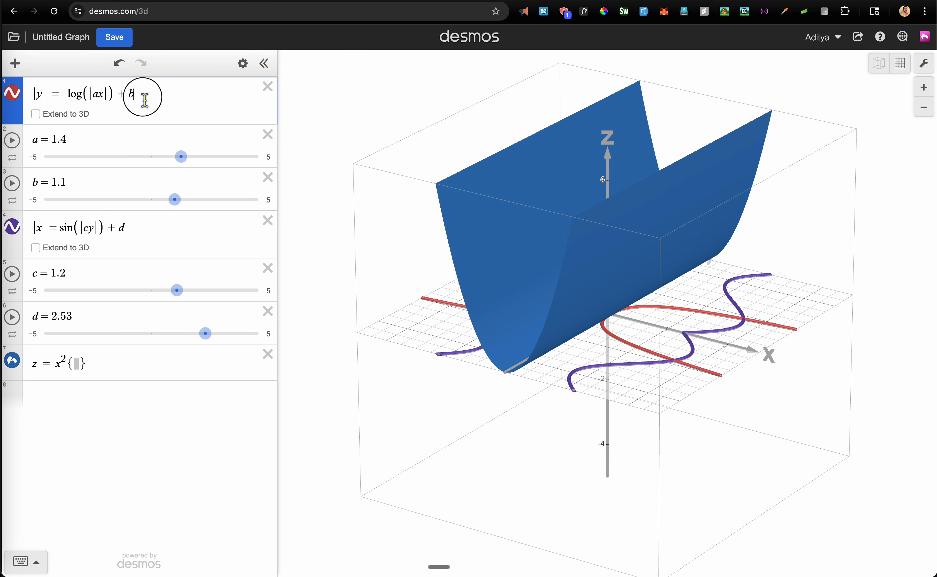
drag(144, 99, 31, 102)
key(super+c)
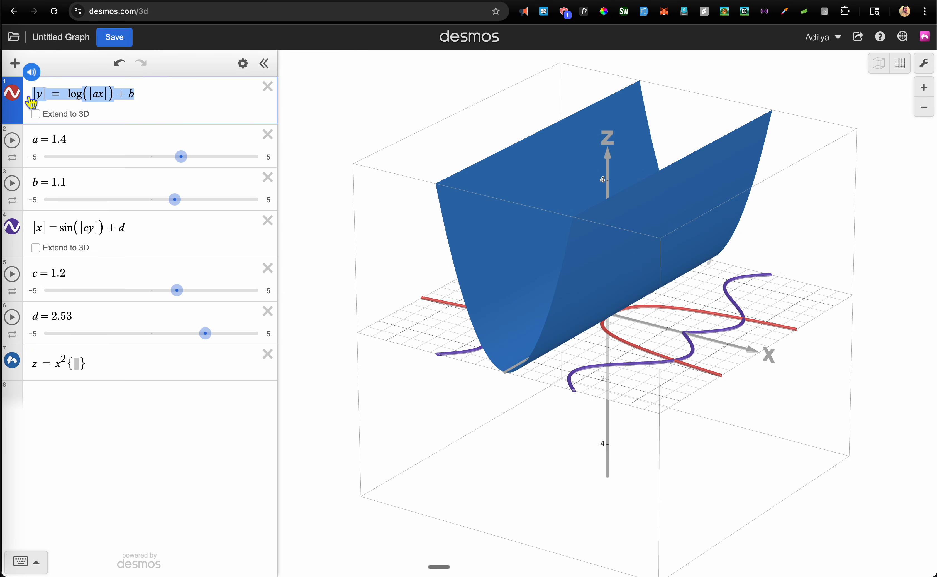
click(75, 363)
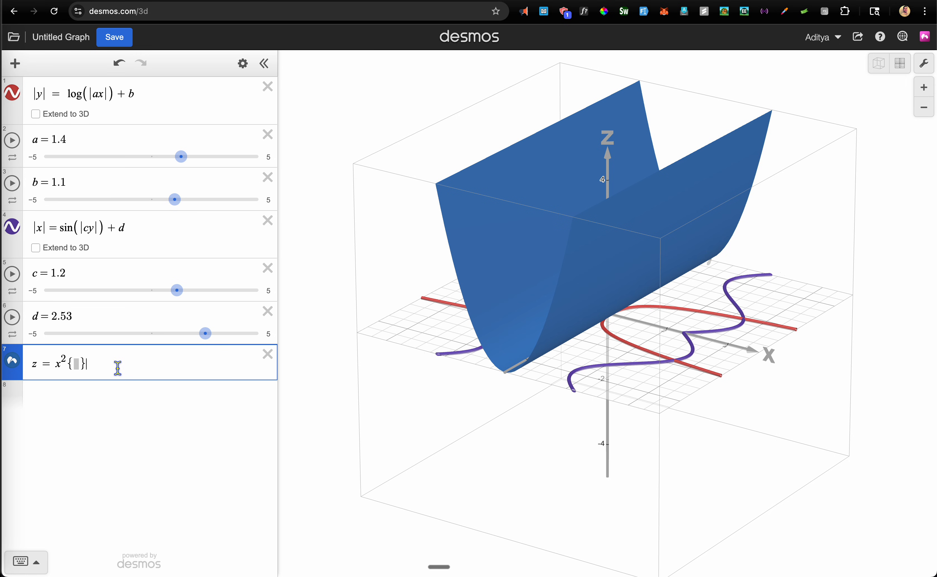
key(super+v)
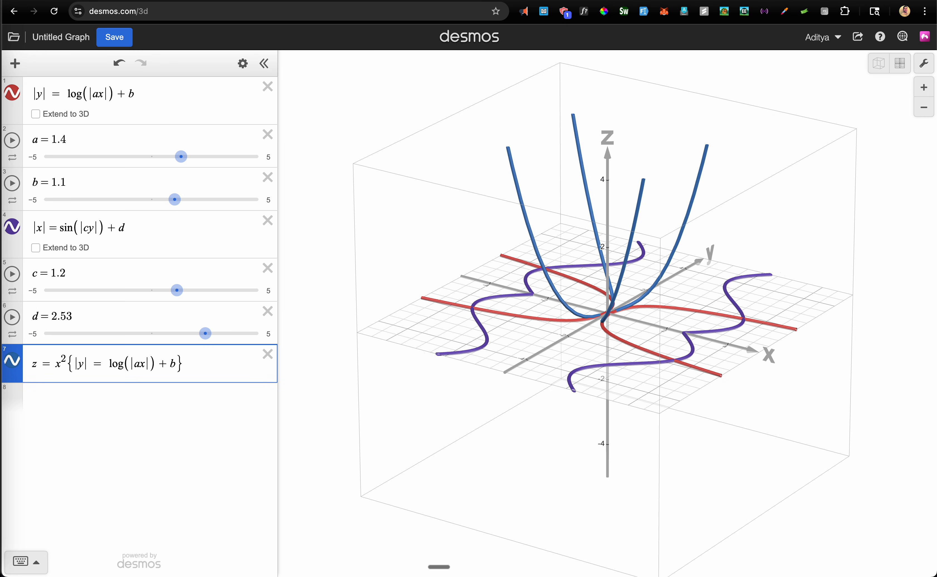
text({)
Paste |x| = sin(|cy|) + d into a second restriction on the surface
click(132, 232)
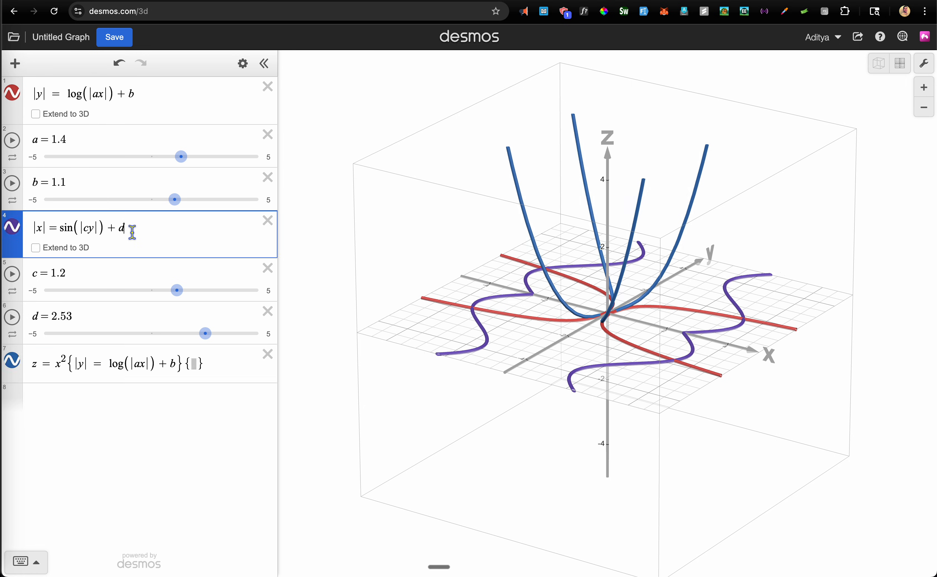
drag(125, 229, 32, 239)
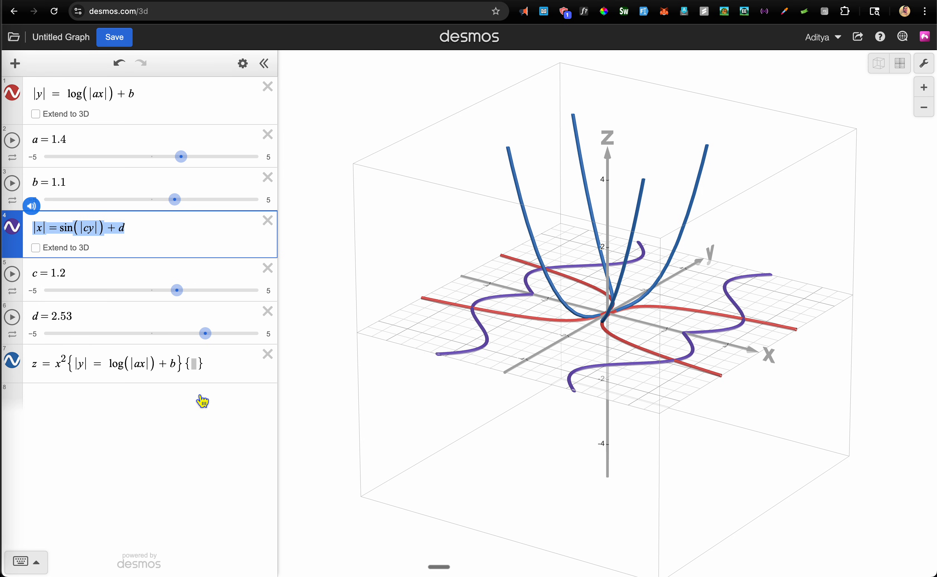
click(212, 364)
key(Left)
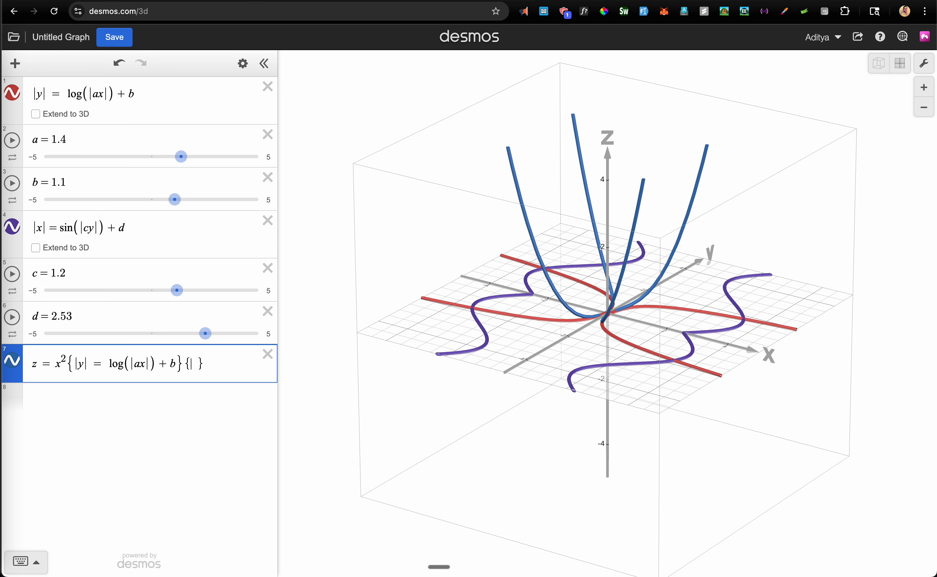
text(|x|=sin(|cy|)+d)
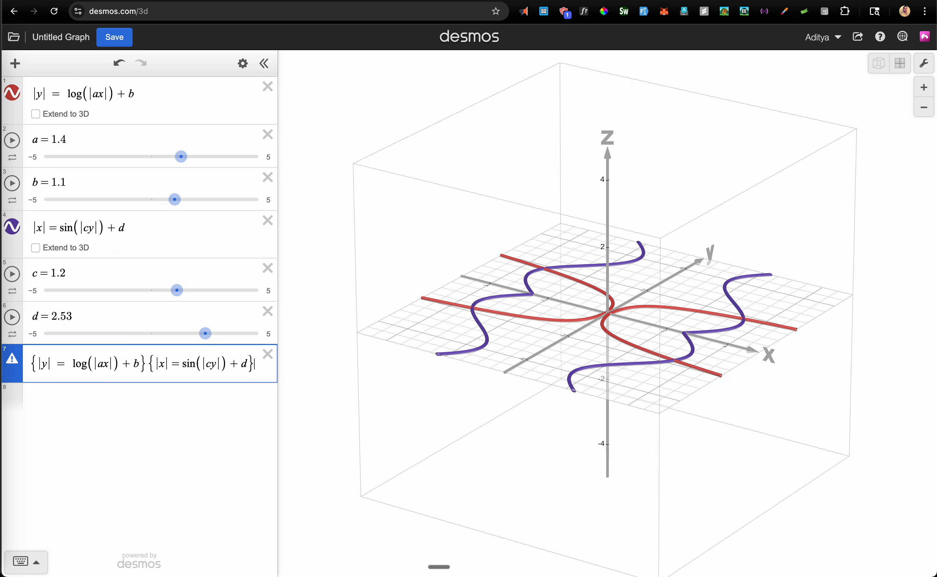
Replace the equals signs in both restrictions with < to bound the surface
key(Left)
key(Left)
key(Left)
key(Left)
key(Left)
key(Left)
key(Left)
key(Left)
key(Left)
key(Left)
key(Left)
key(Left)
click(68, 363)
key(BackSpace)
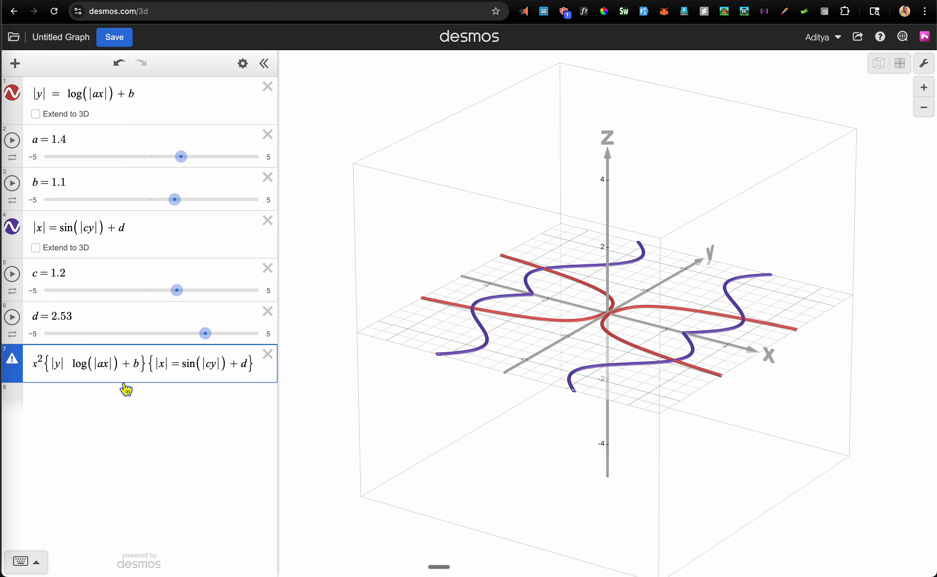
text(z=)
key(super+Right)
key(Left)
key(Left)
key(Left)
key(Left)
key(Left)
key(BackSpace)
text(<)
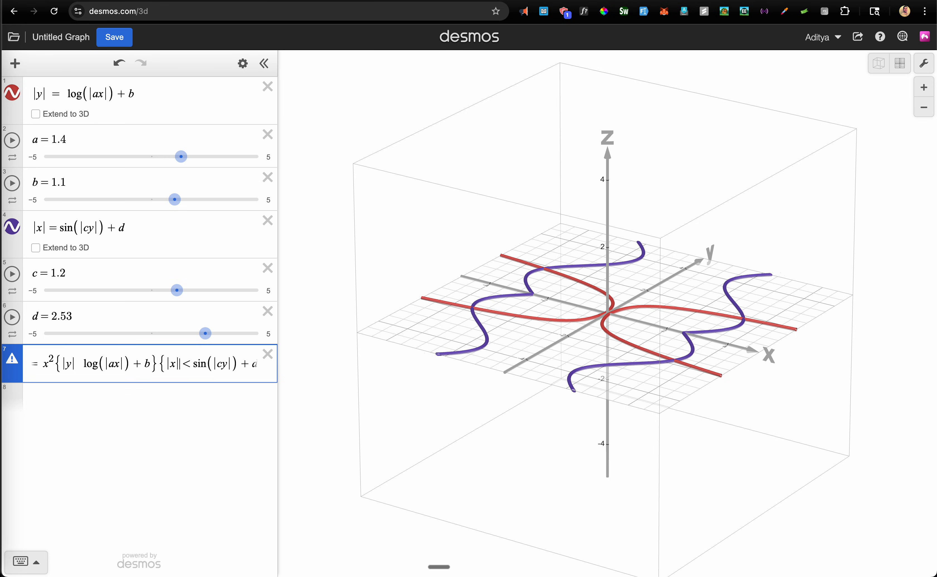
key(Left)
key(Left)
key(Left)
key(Left)
key(Left)
key(Left)
key(Left)
key(Left)
key(Left)
key(Left)
key(Left)
key(Left)
key(Left)
key(Left)
key(Left)
key(Left)
text(<)
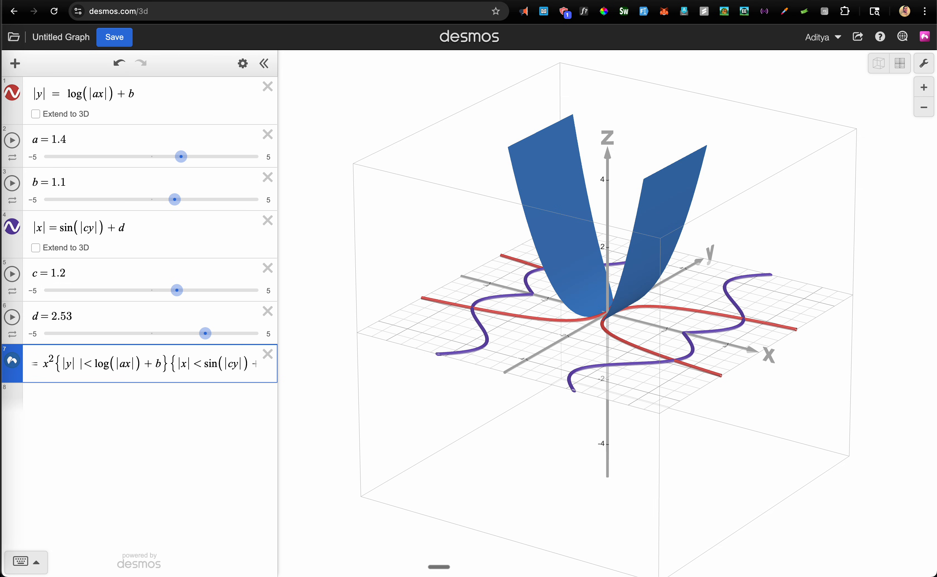
text(|)
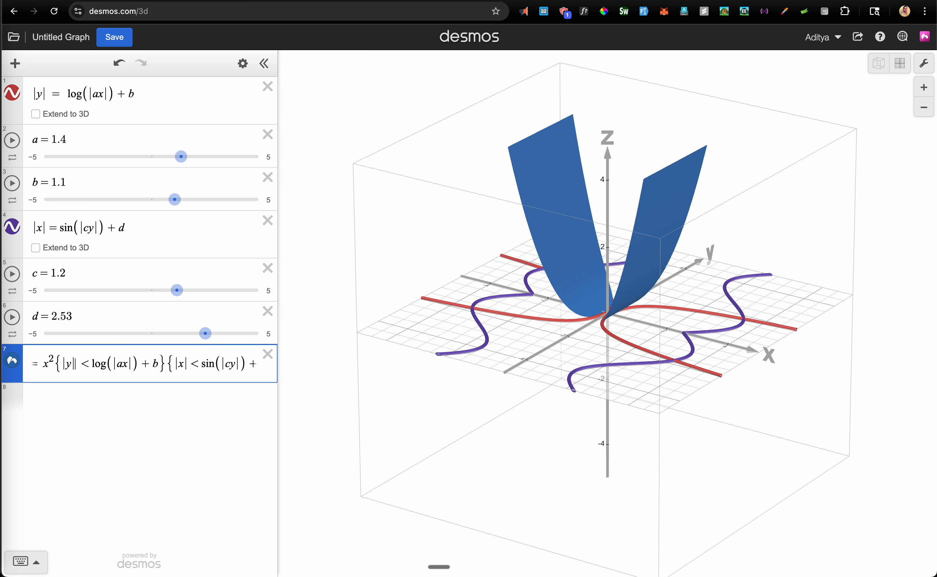
key(BackSpace)
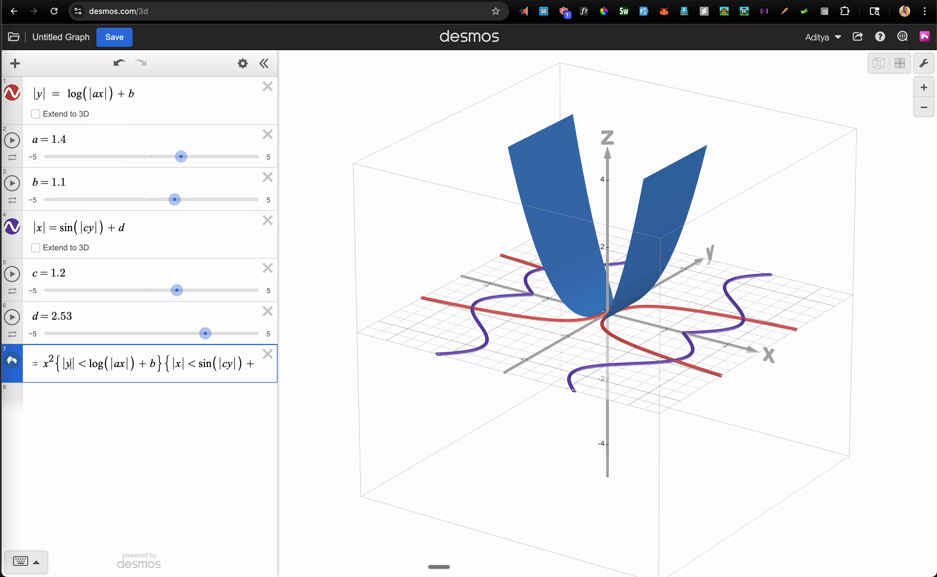
Orbit to inspect the wing surface and restore +d in the sine bound
key(Left)
key(Left)
key(Left)
key(Left)
key(Left)
key(Left)
key(Left)
key(Left)
key(Left)
key(Left)
key(Left)
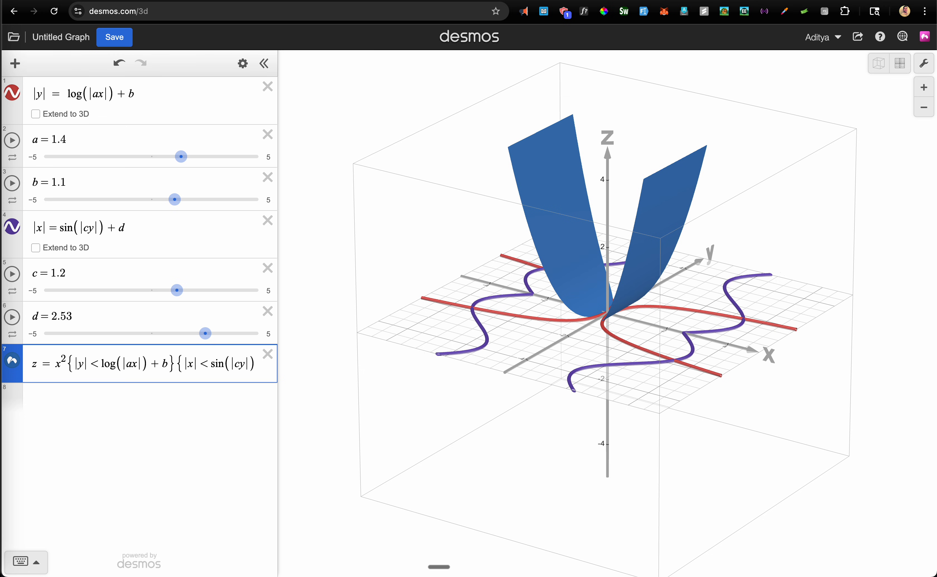
drag(586, 314, 658, 370)
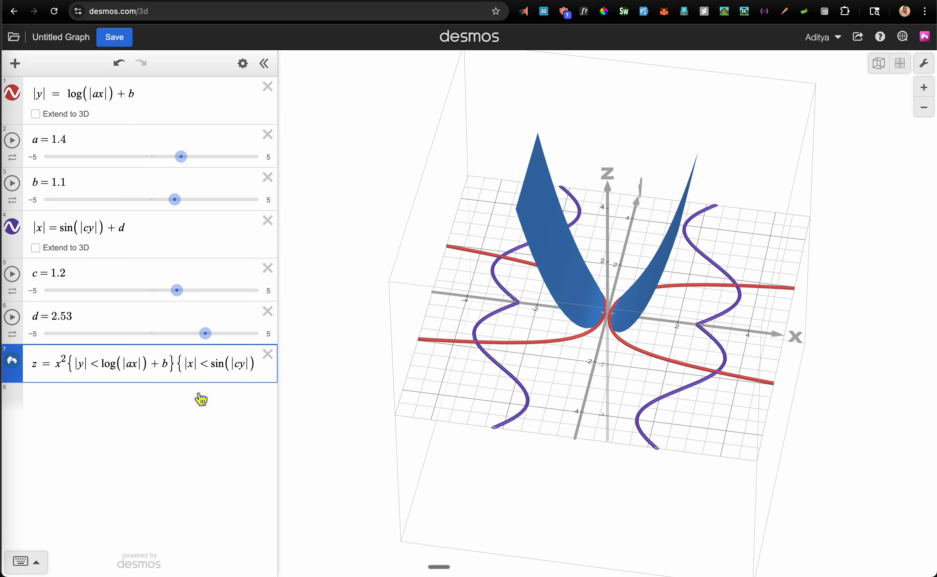
text(+d)
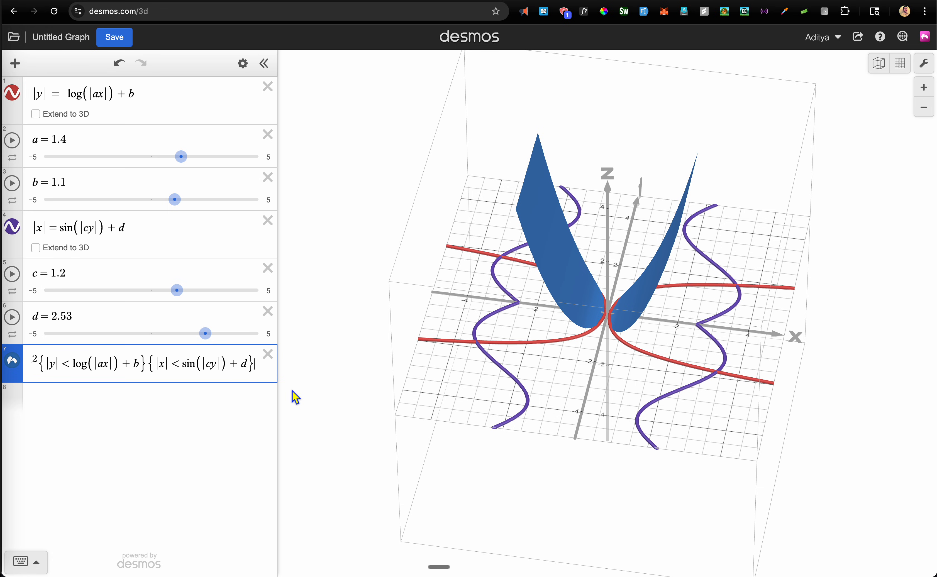
Commit the surface expression and rotate to a front-on view of the blue wings
key(Return)
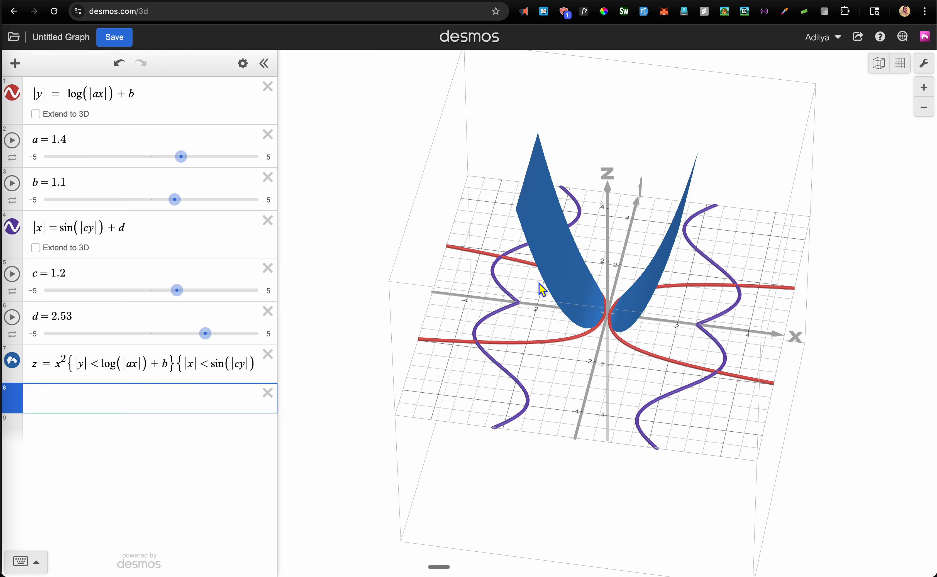
drag(538, 285, 561, 347)
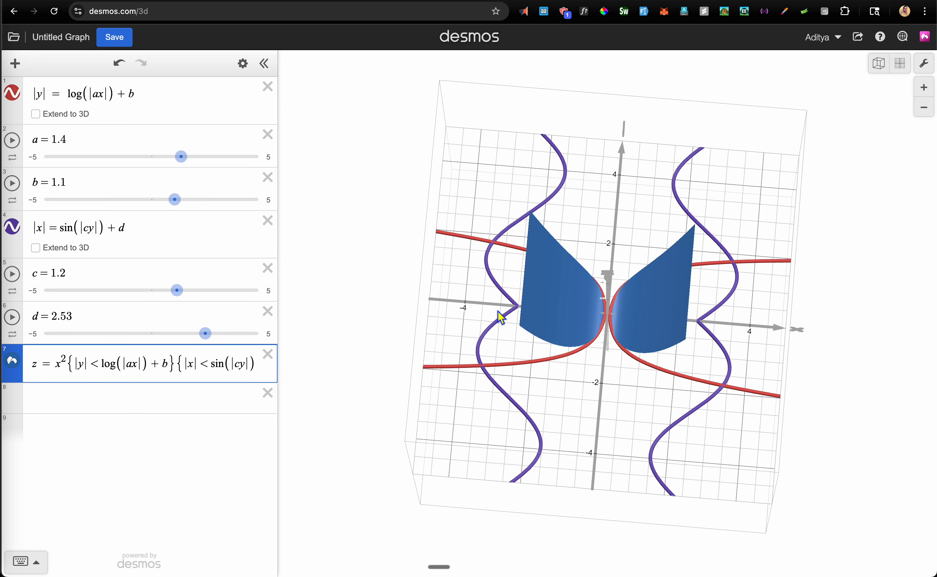
drag(589, 355, 611, 316)
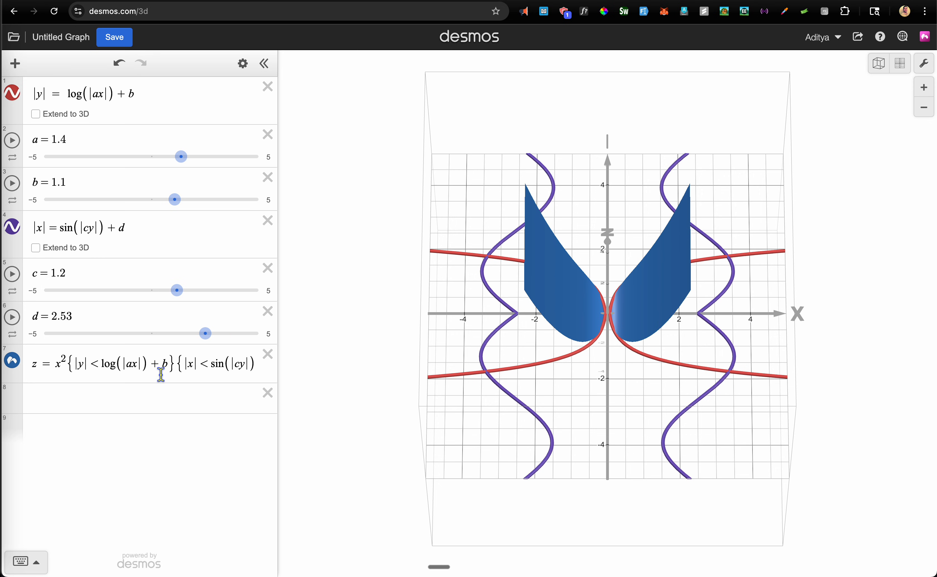
click(60, 363)
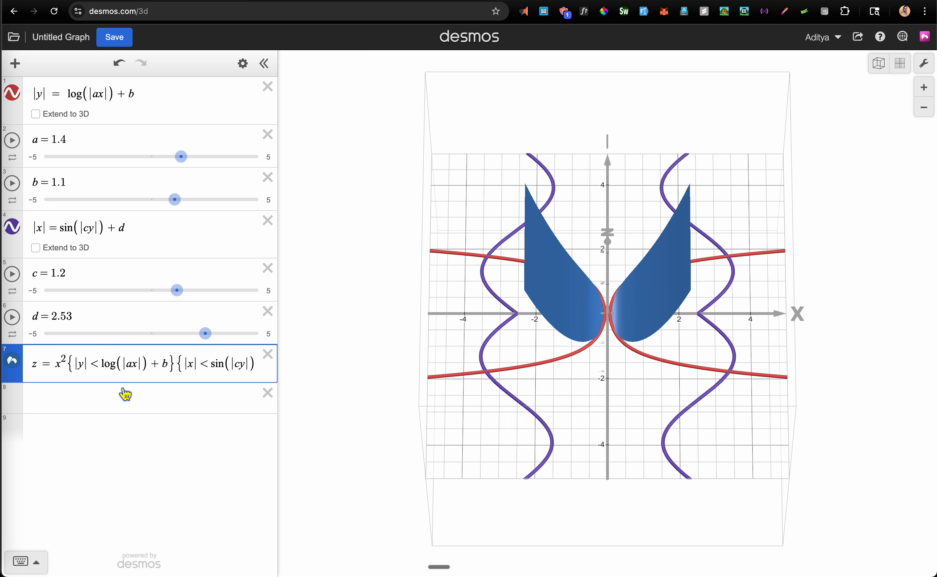
key(End)
key(Left)
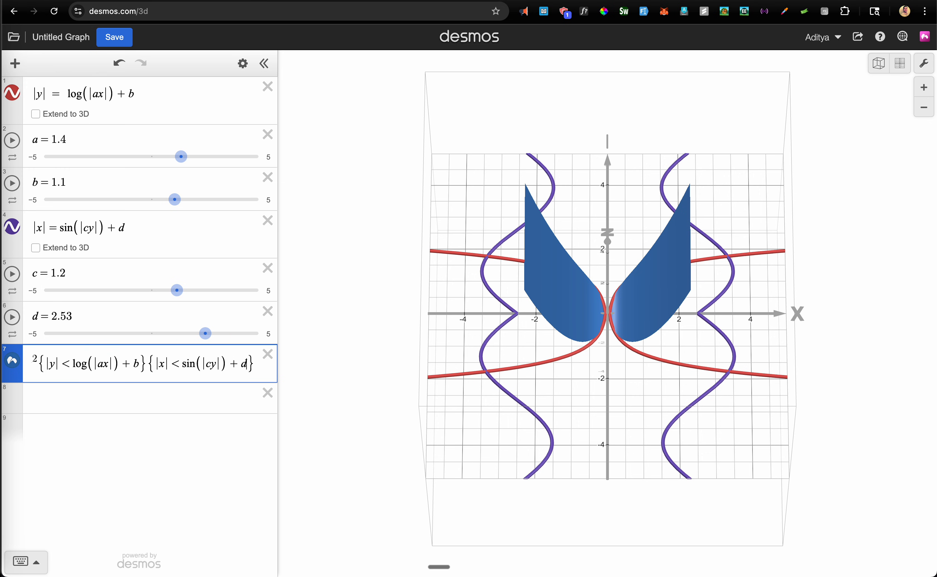
key(Left)
key(Left)
key(Left)
key(Left)
key(Left)
key(Left)
key(Left)
key(Left)
key(Left)
key(Left)
key(Left)
key(Left)
key(Left)
key(Left)
key(Left)
key(Left)
key(Left)
text(z = )
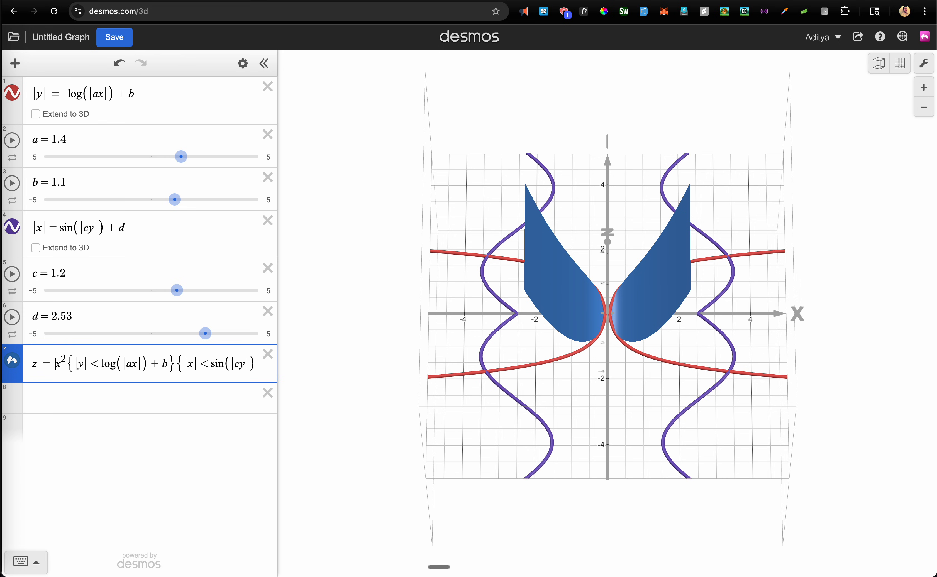
text(e)
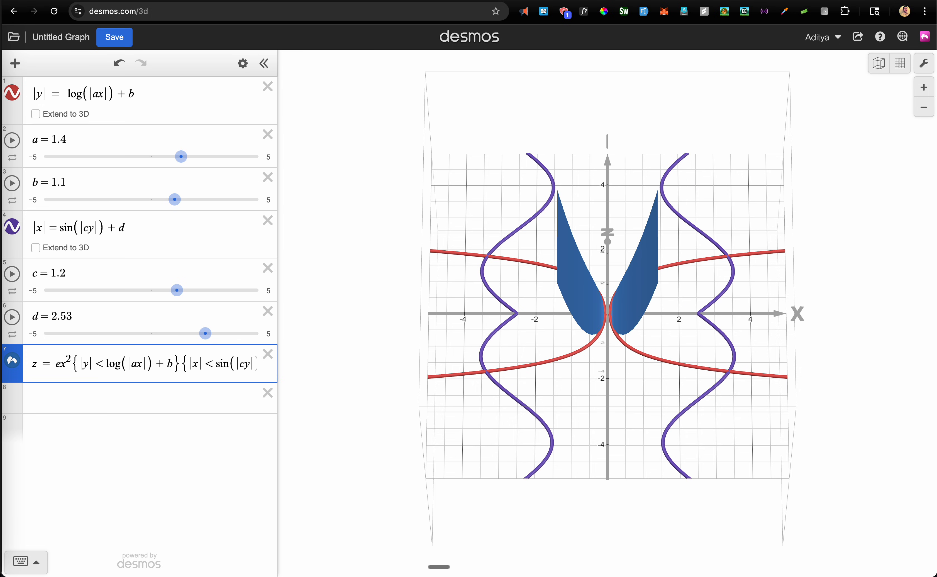
click(92, 398)
click(61, 364)
key(BackSpace)
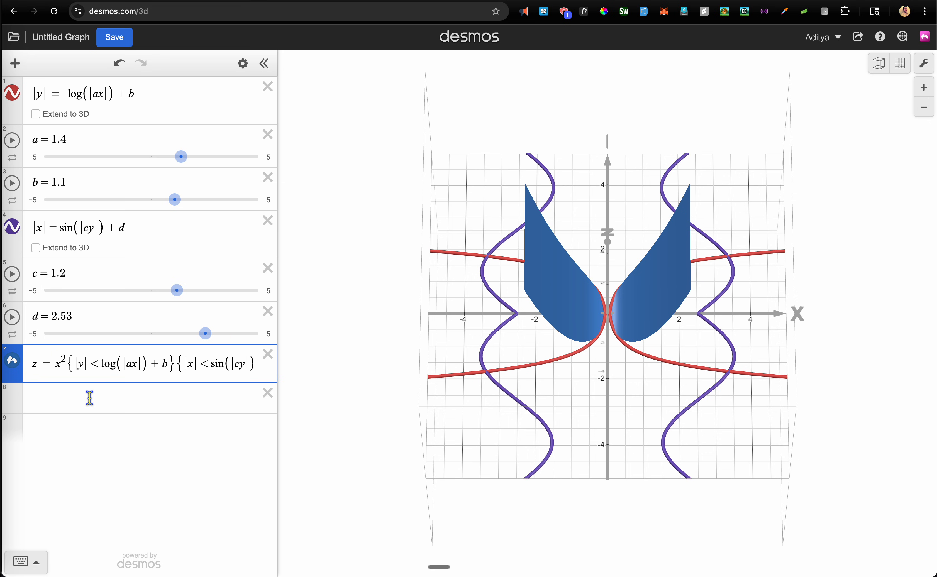
key(super+Right)
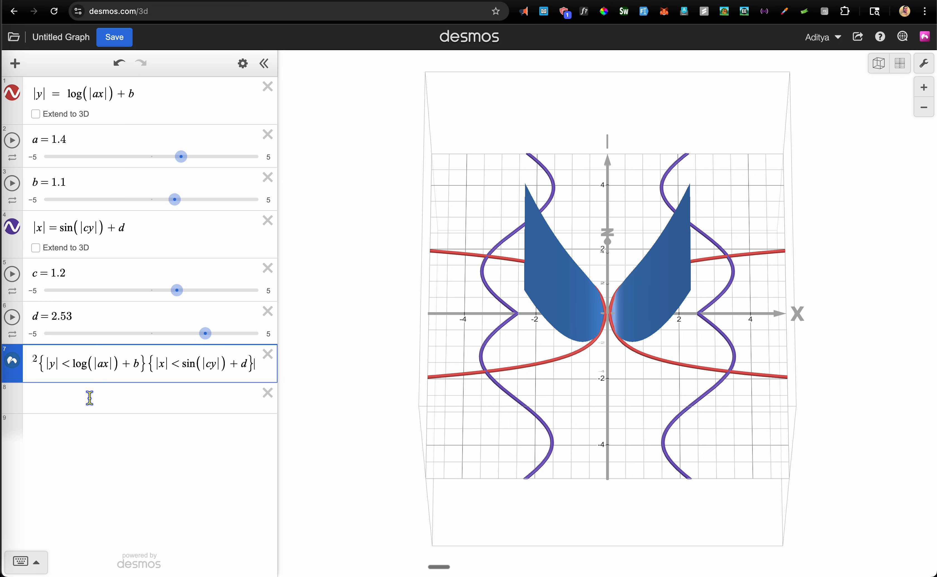
key(Left)
key(Left)
key(Left)
key(Left)
key(Left)
key(Left)
key(Left)
key(Left)
key(Left)
key(Left)
key(Left)
key(Left)
key(Left)
key(Left)
key(Left)
key(Left)
key(Left)
key(Left)
key(Left)
key(Left)
key(Left)
key(Left)
key(Left)
key(Left)
key(Right)
key(Right)
key(Right)
key(Right)
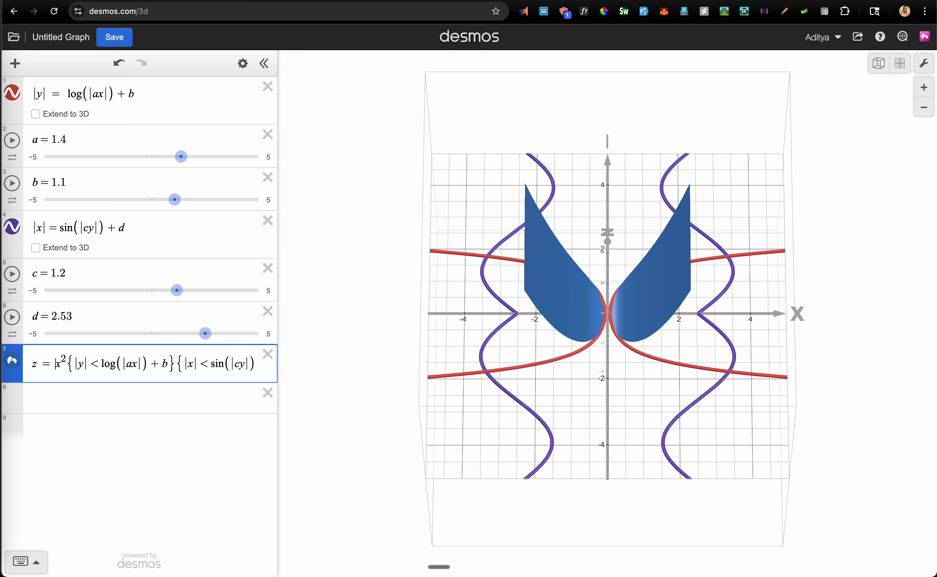
Multiply the wing surface by a new slider g set to 0.25
text(g)
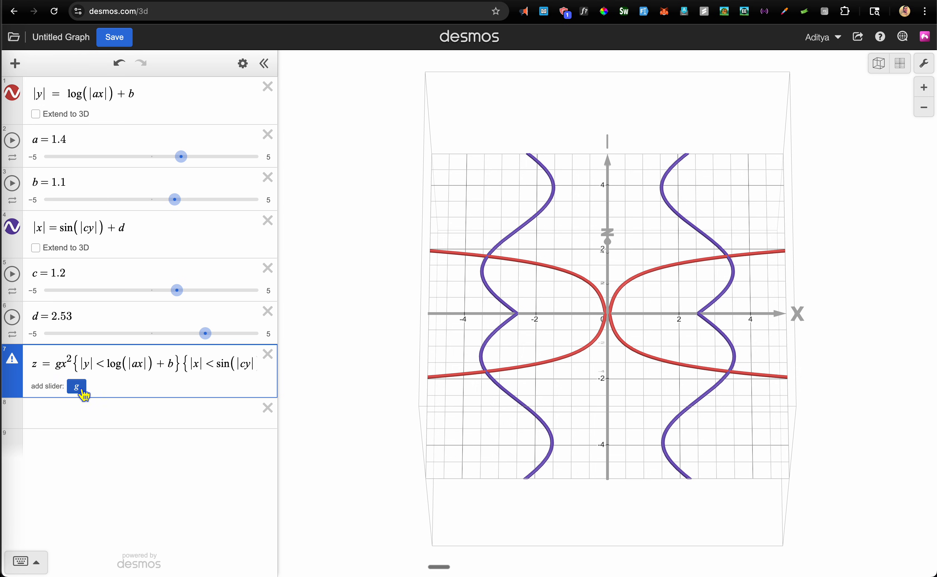
click(78, 388)
drag(171, 420, 162, 424)
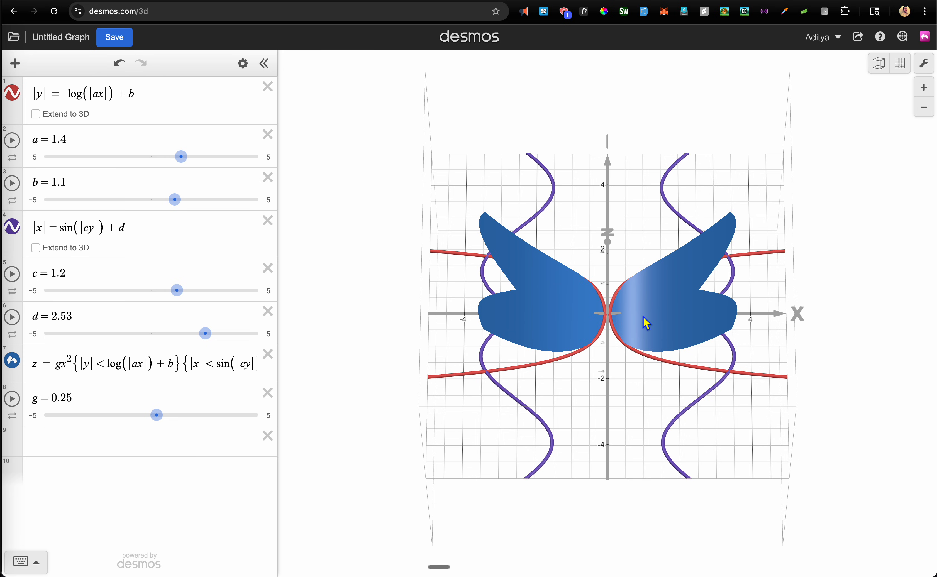
Undo the sine curves' 3D extension, hide the red and purple guide curves, and add an empty row
click(58, 251)
click(58, 251)
click(16, 97)
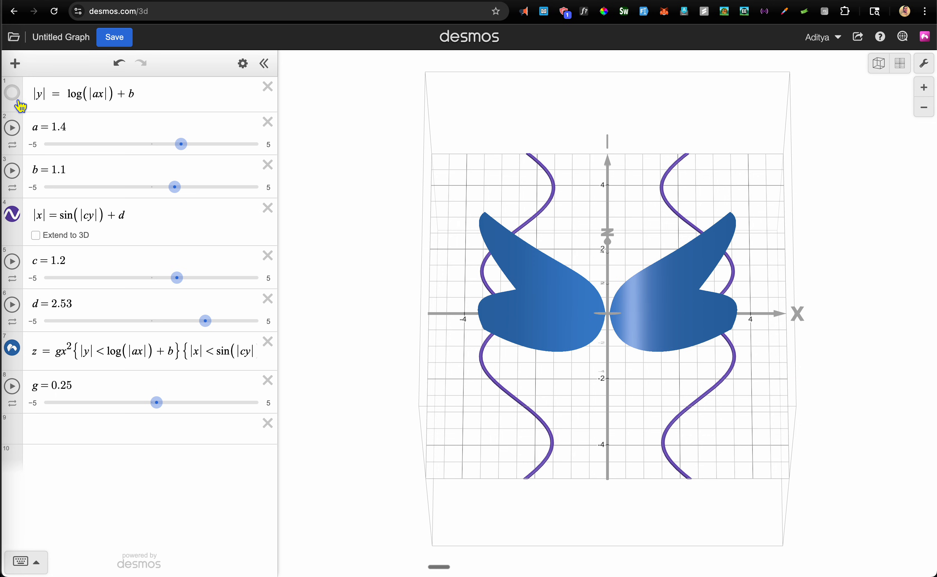
click(15, 216)
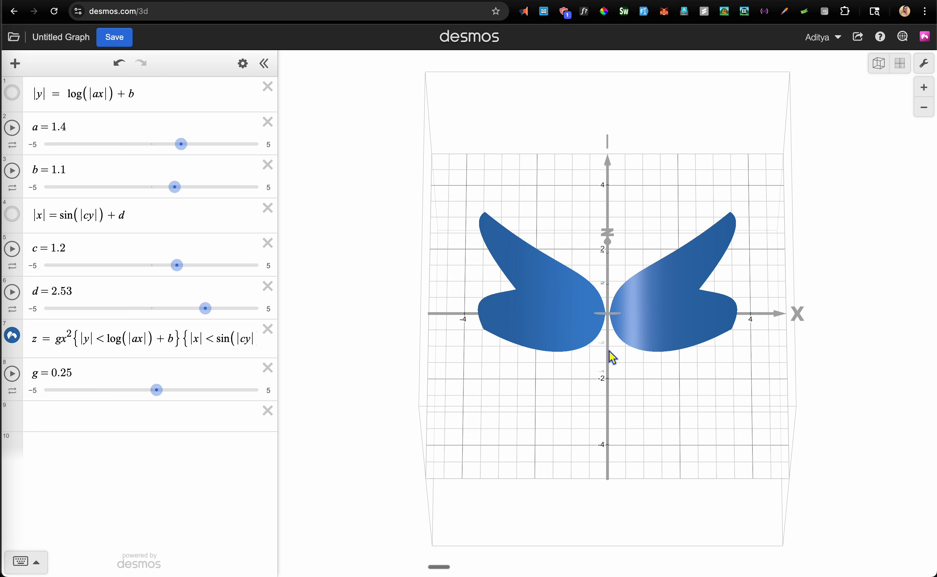
click(164, 412)
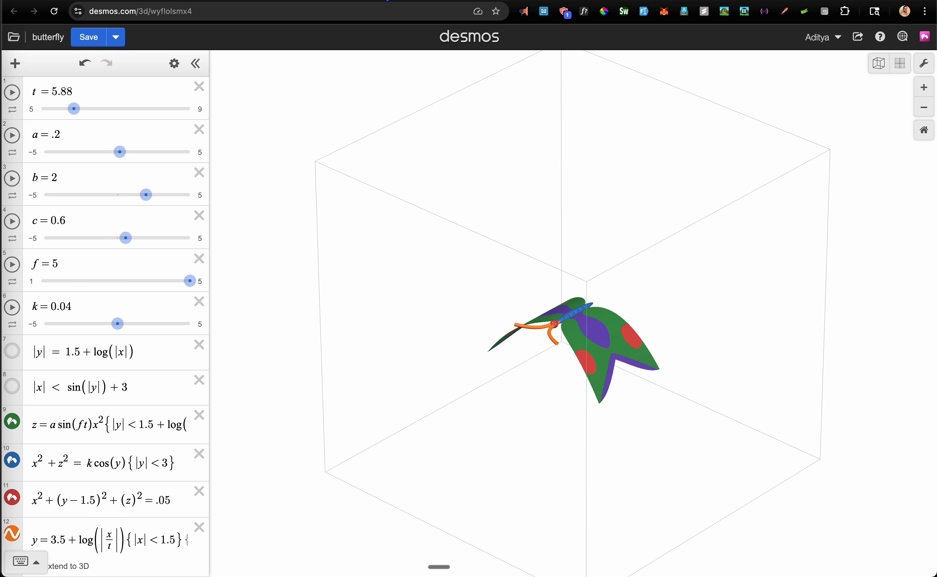
Select the finished butterfly's body equation x² + z² = k cos(y){|y| < 3} for reference
click(120, 467)
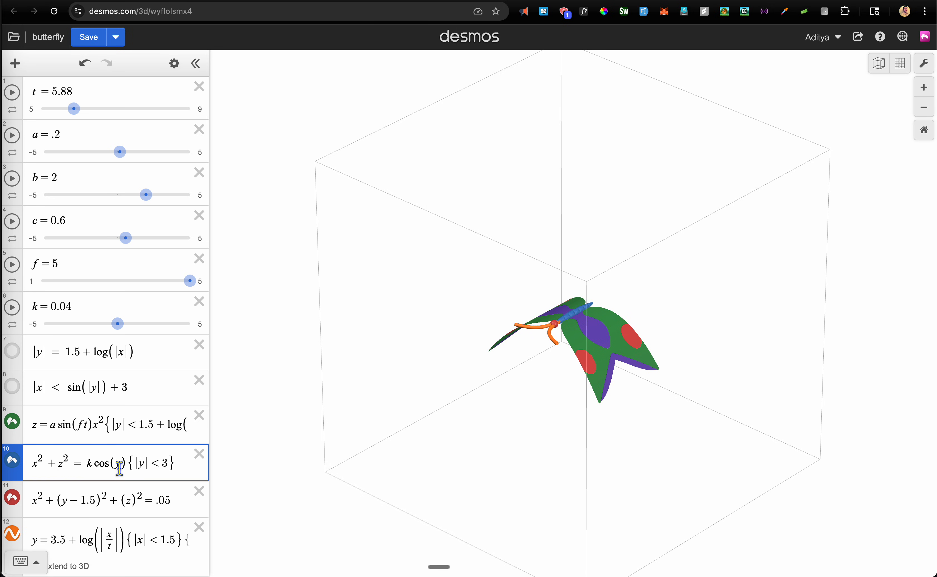
drag(175, 464, 33, 460)
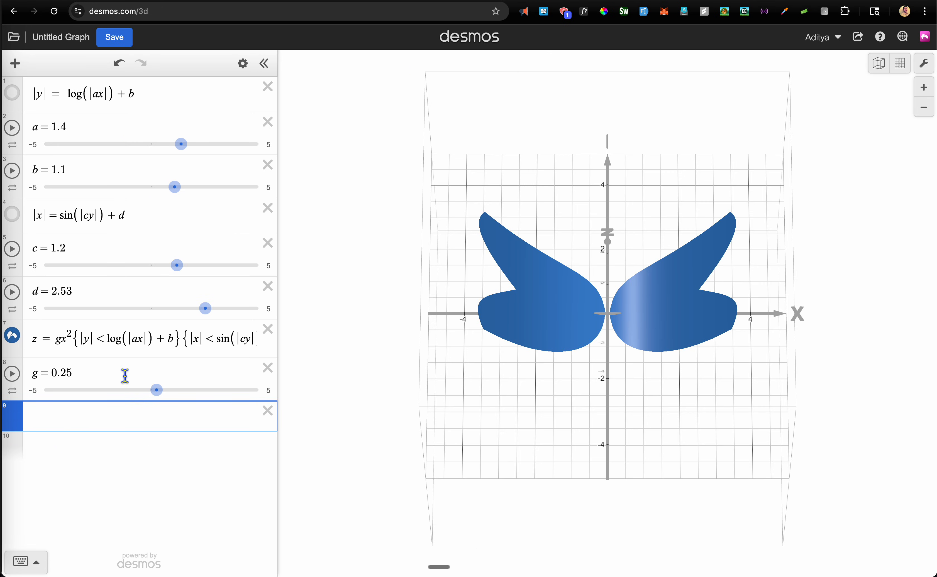
Enter x²+z²=k in a new row and add a slider for k
click(78, 415)
click(79, 416)
click(110, 420)
text(x^)
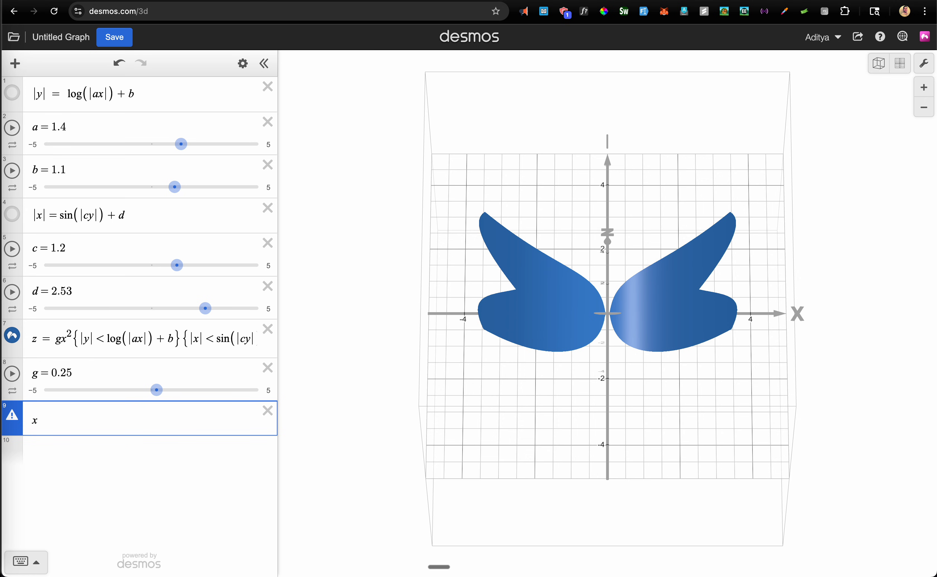
text(2+z^2=k)
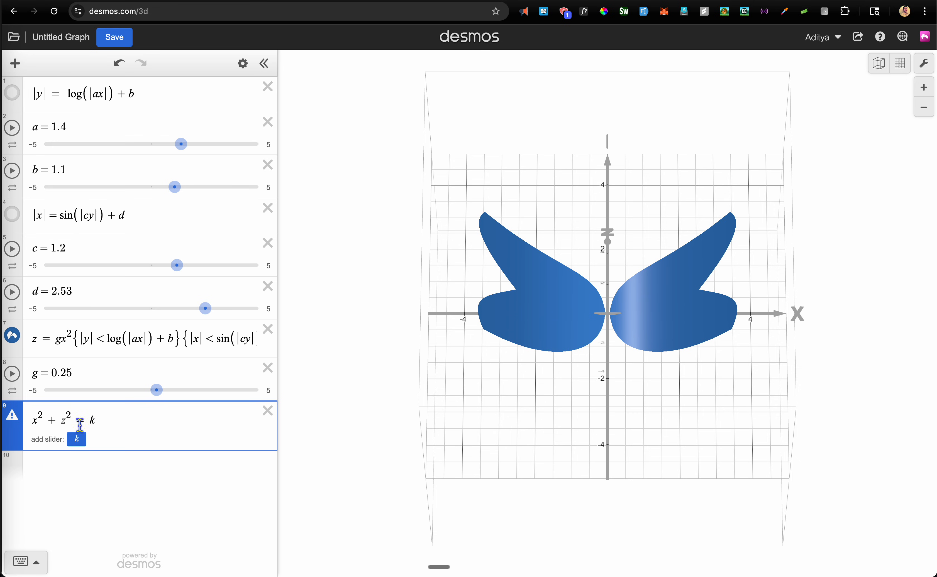
click(78, 440)
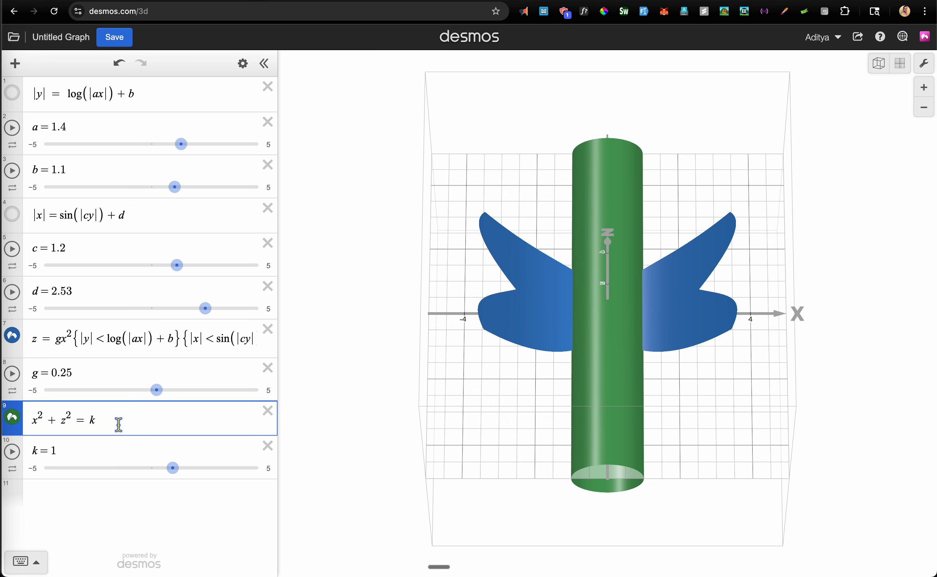
Append cos(y) with the restriction {|y|<2.5} to the body equation
text(*cos()
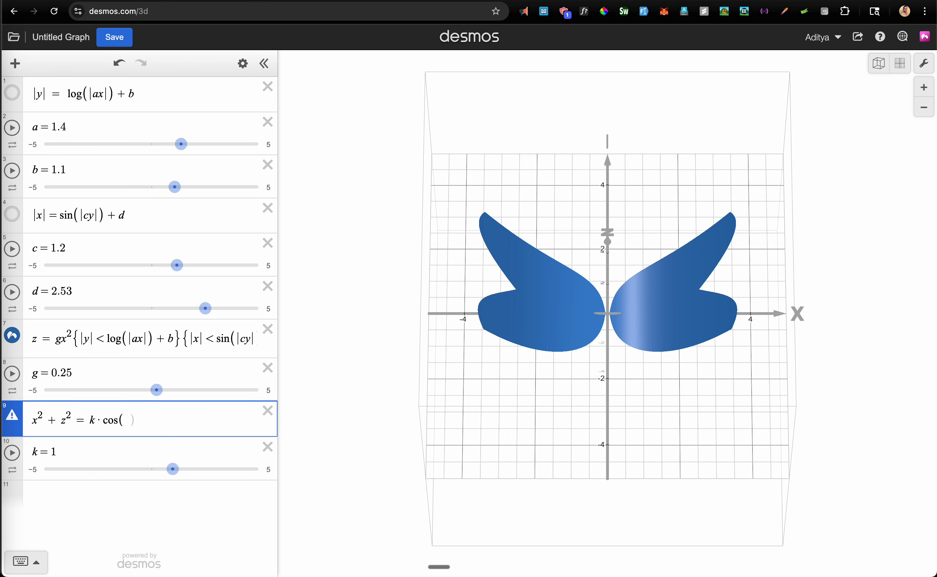
text(y)
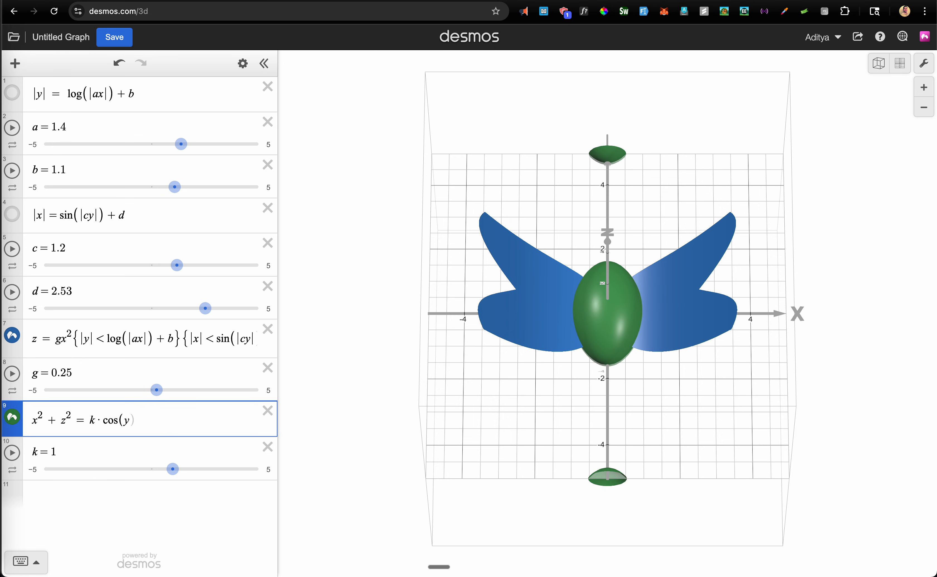
text(){y)
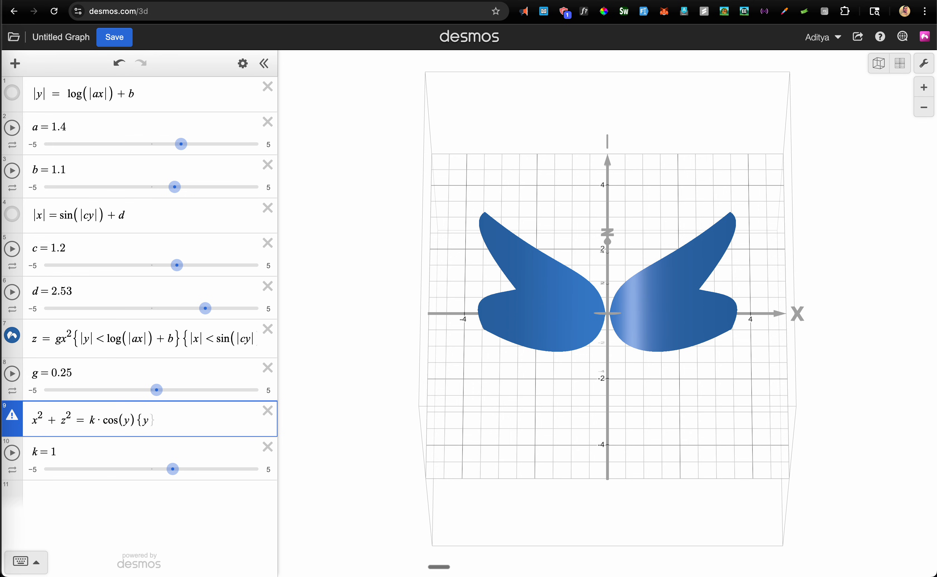
text(<2.5)
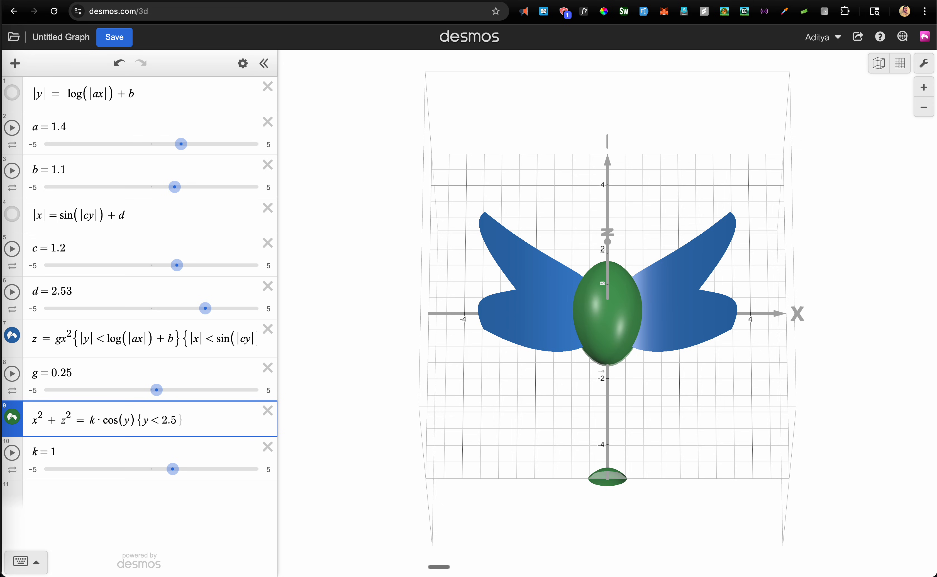
text(})
key(Left)
key(Left)
key(Left)
key(Left)
key(Left)
text(\)
key(BackSpace)
text(|)
key(Right)
text(|)
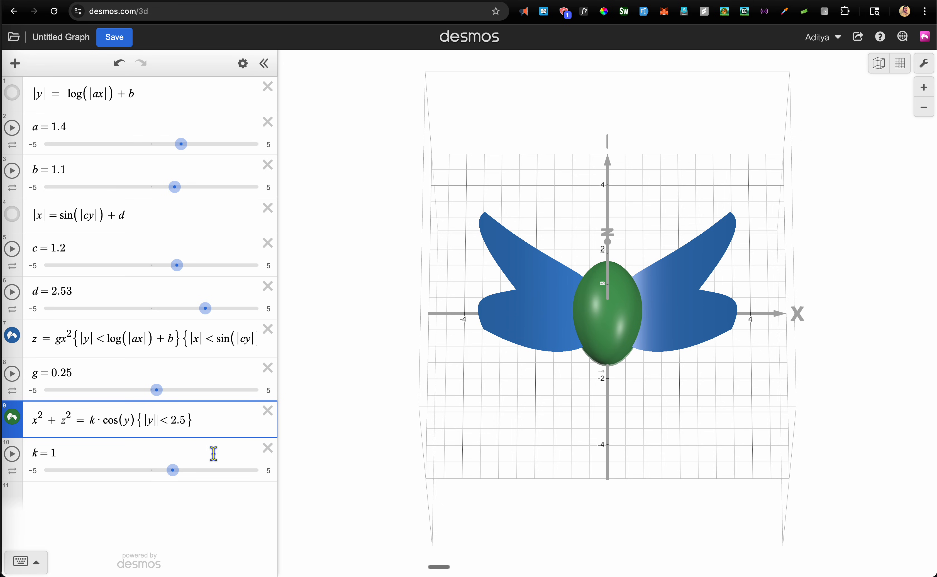
Set k to 0.04 to slim the green body, and add an empty row 11
mouse_move(175, 477)
mouse_down()
mouse_move(151, 479)
mouse_move(160, 479)
mouse_up()
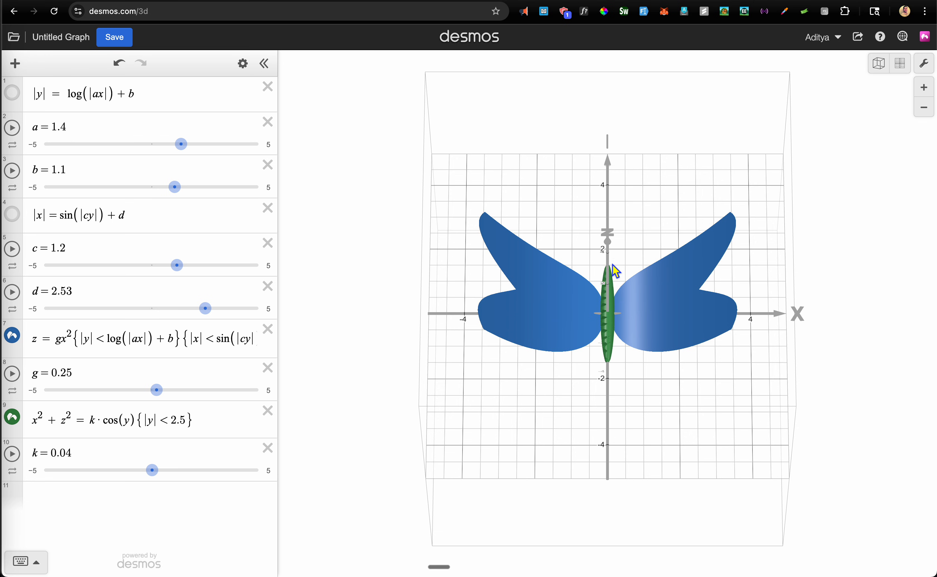
click(127, 496)
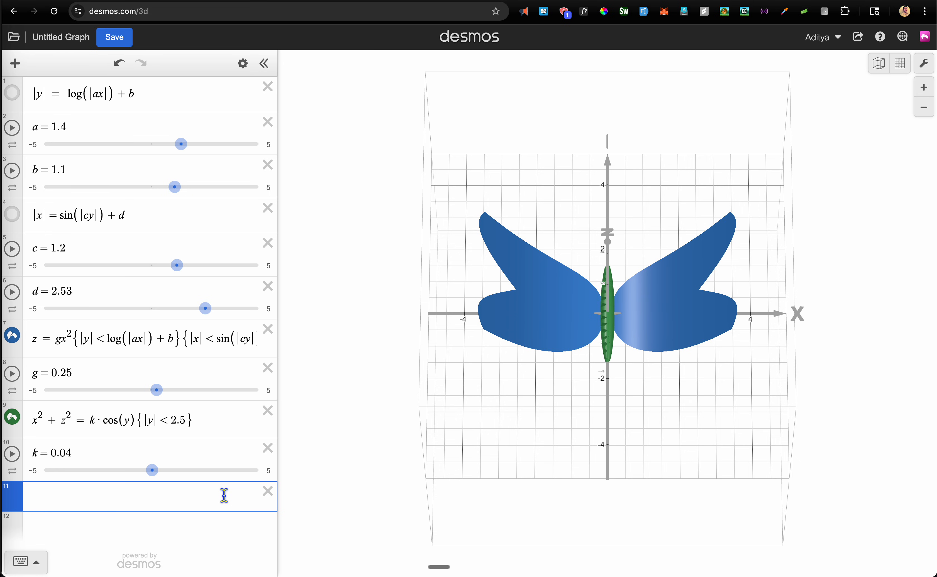
Enter the sphere x²+y²+z²=.1 in row 11
text(x^2+y)
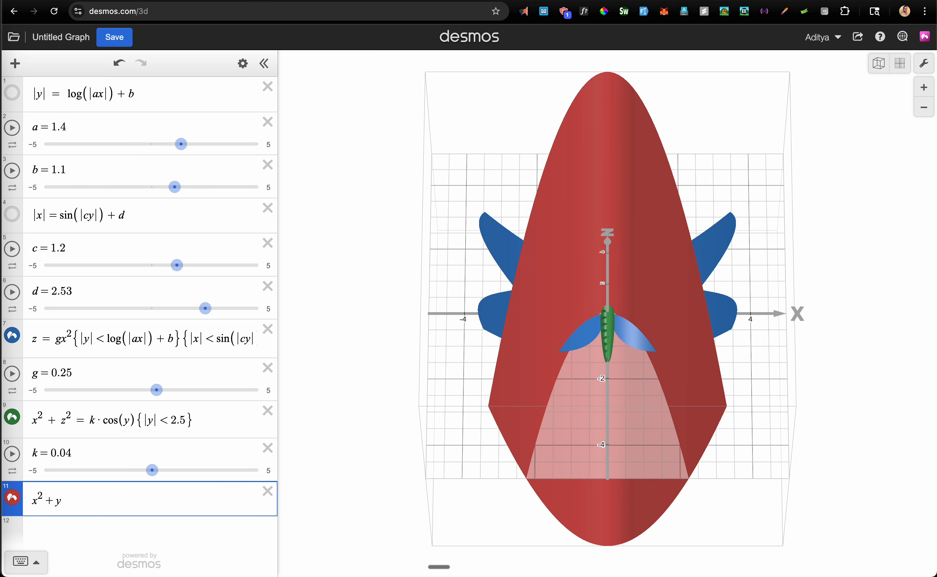
text(^2)
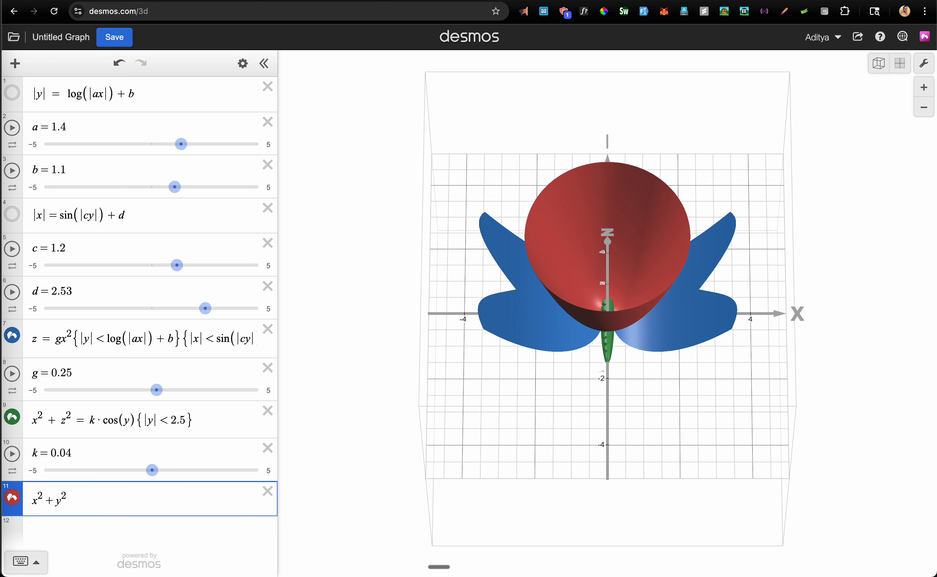
text(+z)
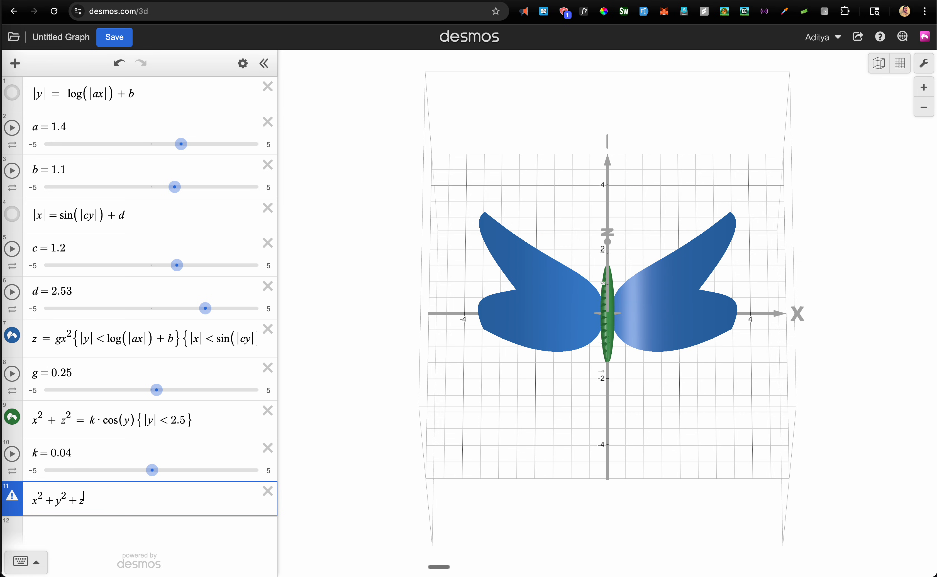
text(^2=2)
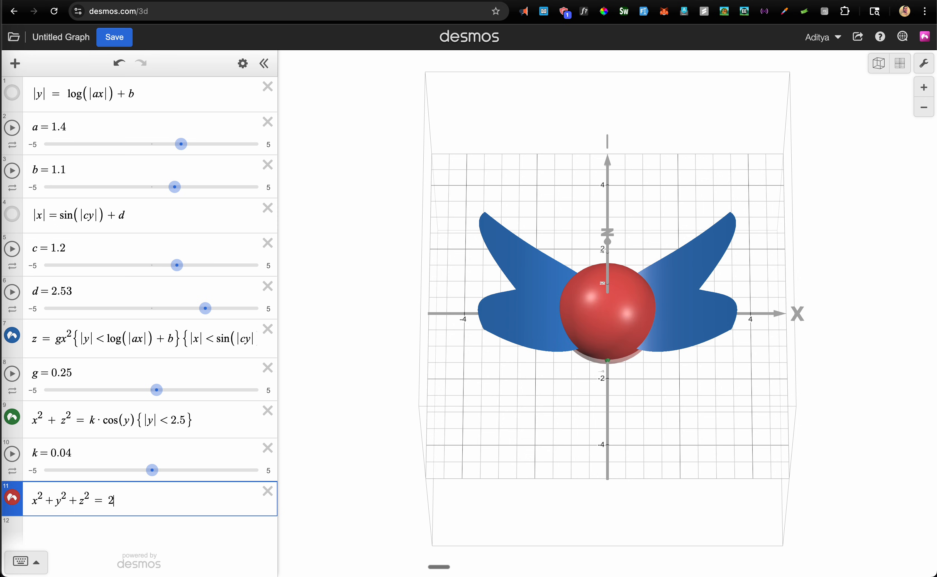
key(BackSpace)
text(1)
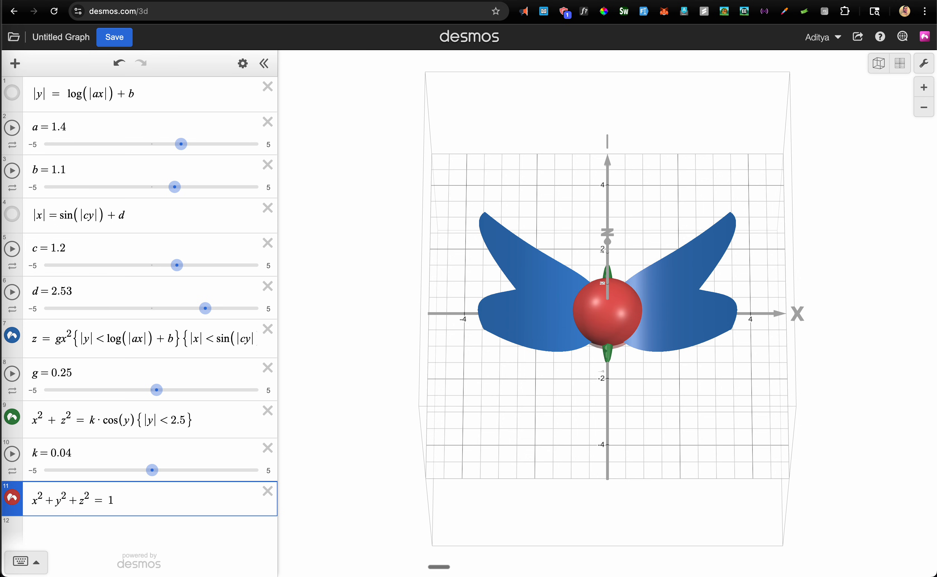
key(BackSpace)
text(.1)
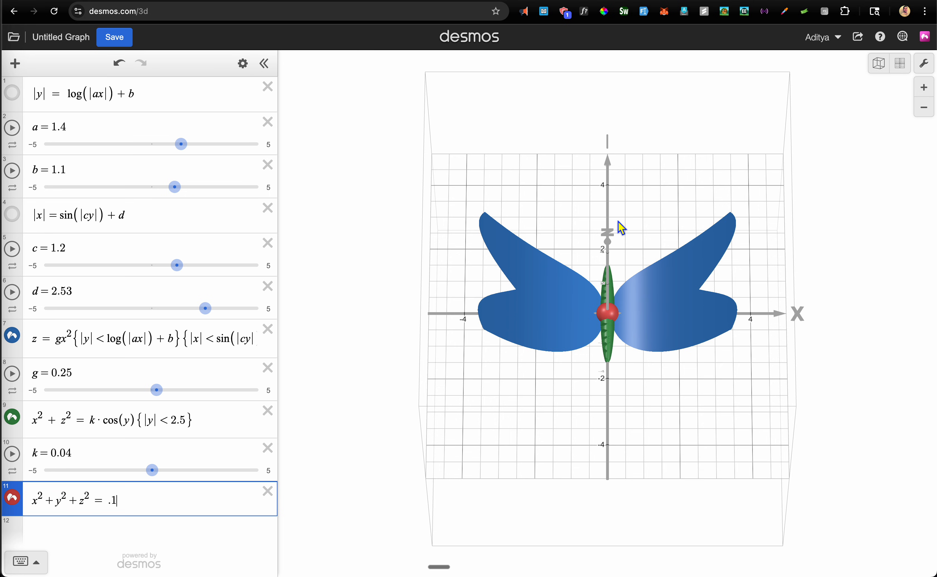
click(63, 500)
Edit the sphere to x²+(y−1.6)²+z²=.05 so it sits atop the body as the head
key(Left)
key(Left)
key(Left)
key(Left)
key(Left)
key(Left)
key(Left)
key(Left)
key(Left)
key(Left)
text(()
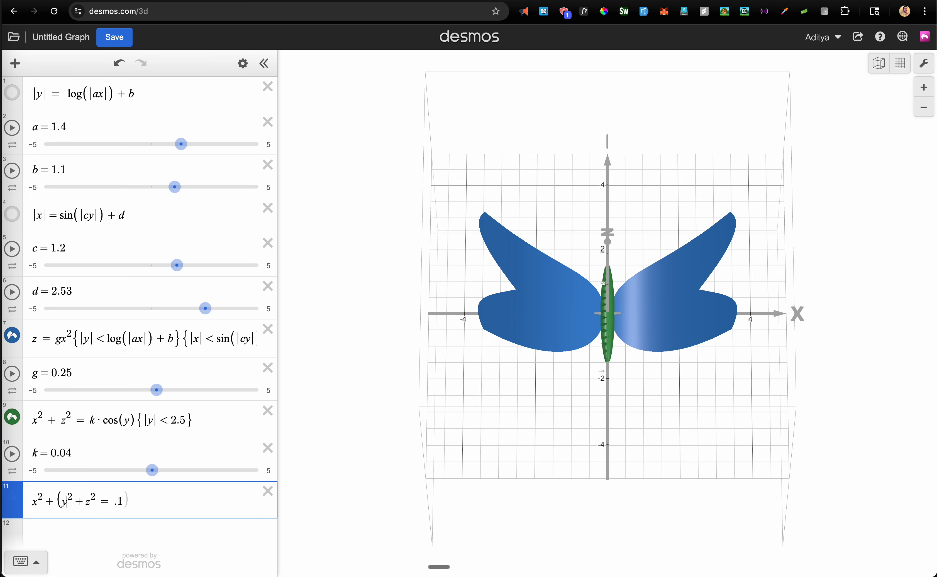
text(-2))
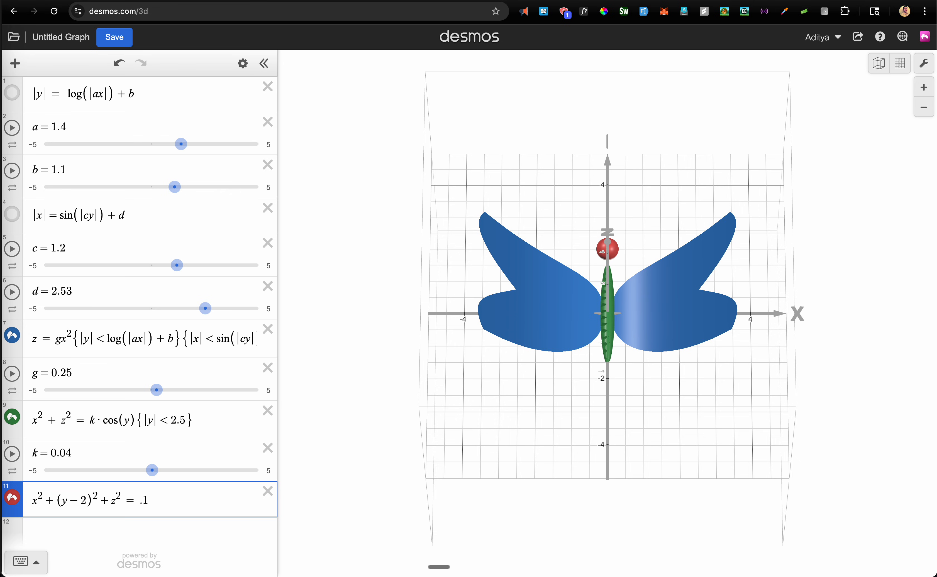
key(BackSpace)
text(1.8)
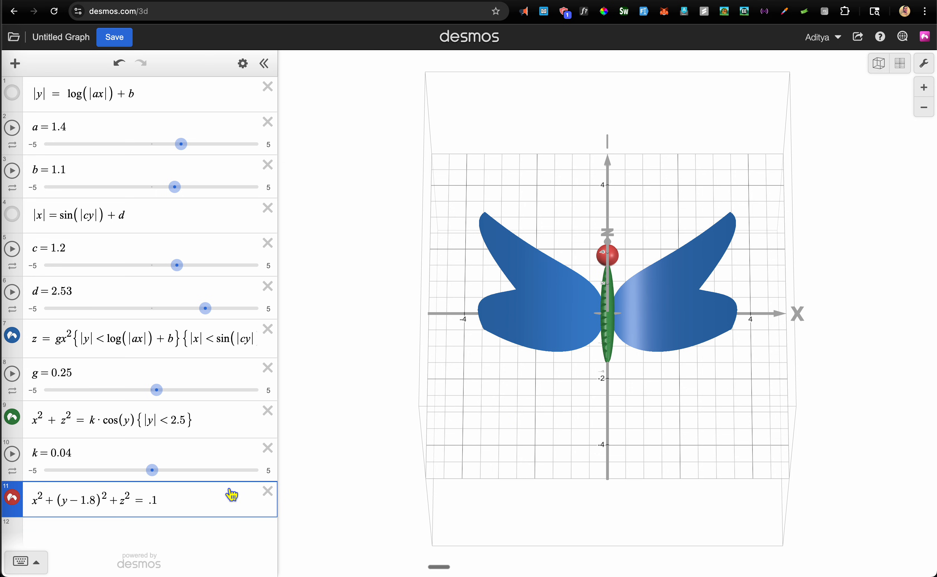
key(Right)
key(Right)
key(Right)
key(Right)
key(Right)
key(Right)
key(Right)
key(BackSpace)
text(05)
key(Left)
key(Left)
key(Left)
key(Left)
key(Left)
key(Left)
key(BackSpace)
text(6)
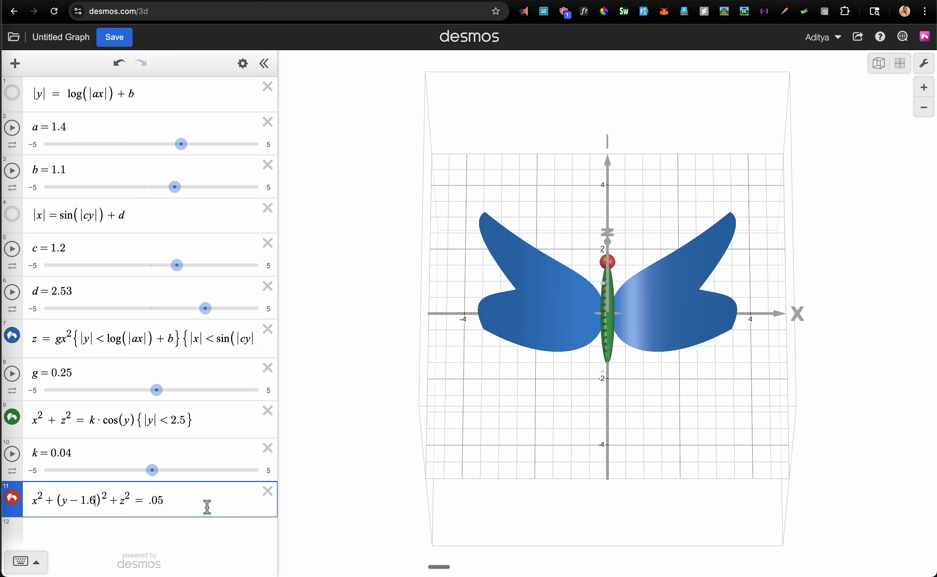
click(194, 522)
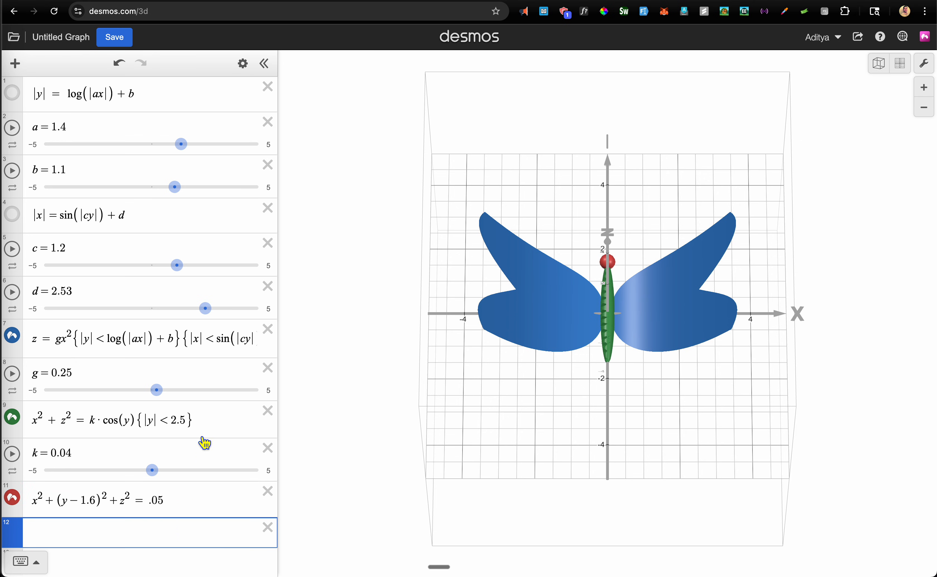
scroll(211, 422, down, 1)
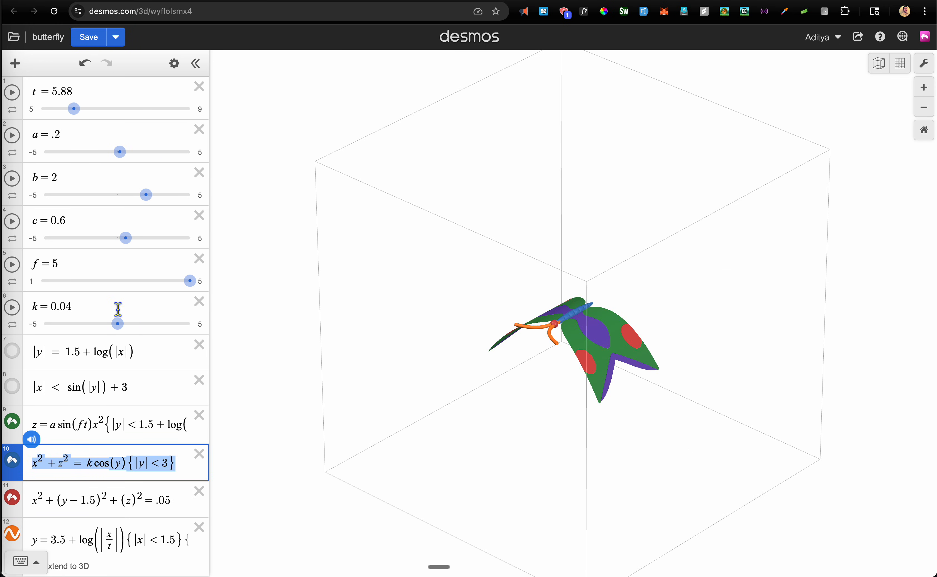
scroll(118, 313, down, 5)
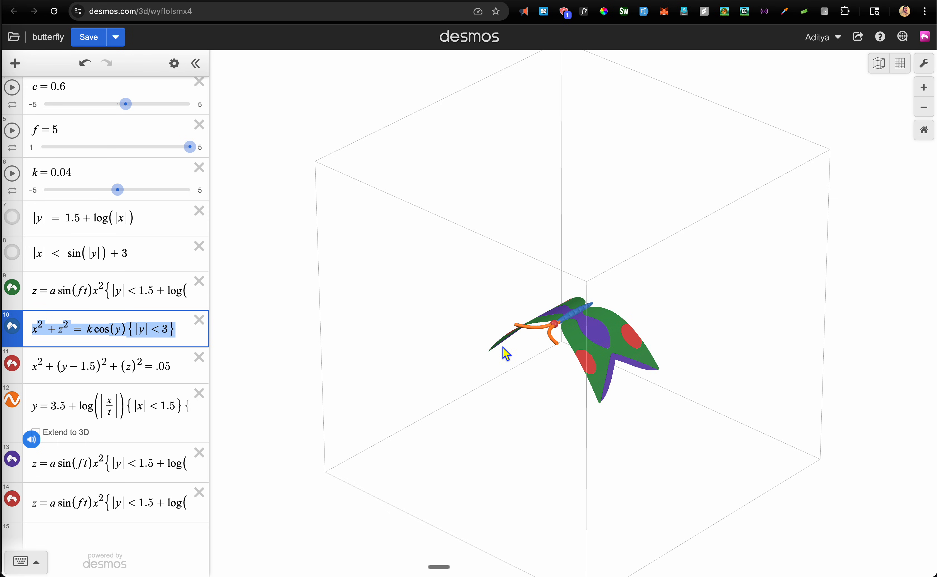
Enter the curve y = log(|x|) + 3.5 and orbit to see it in 3D
click(400, 1)
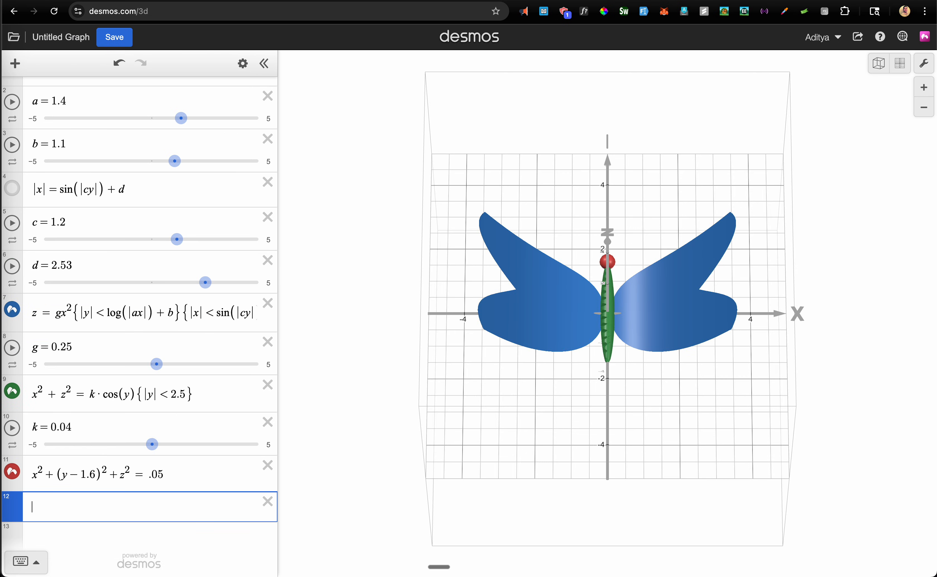
text(y = log()
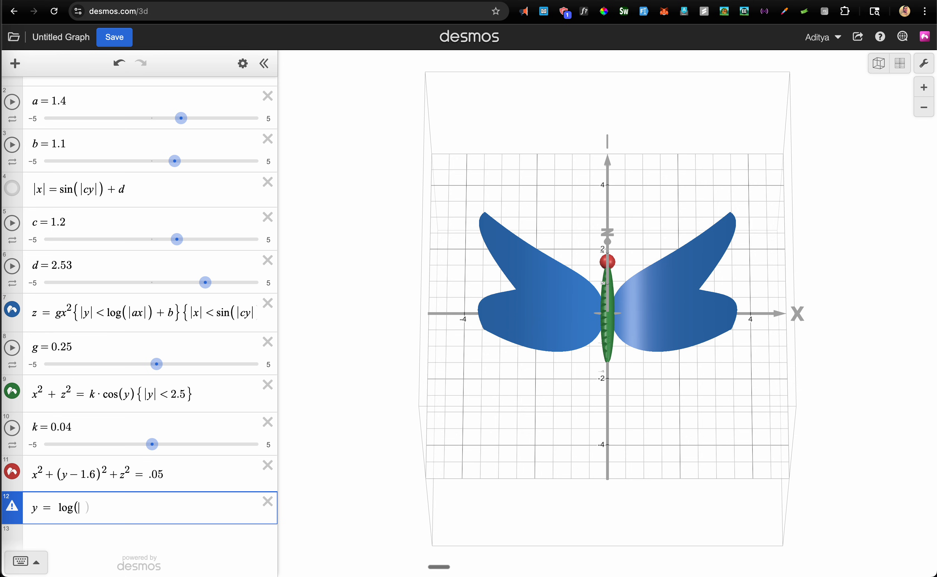
text(|x|)
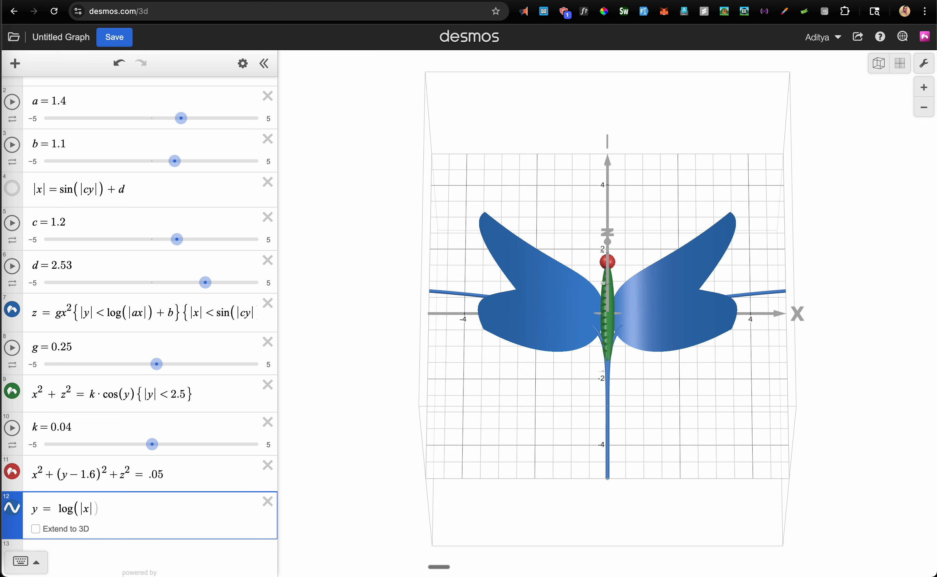
text() + )
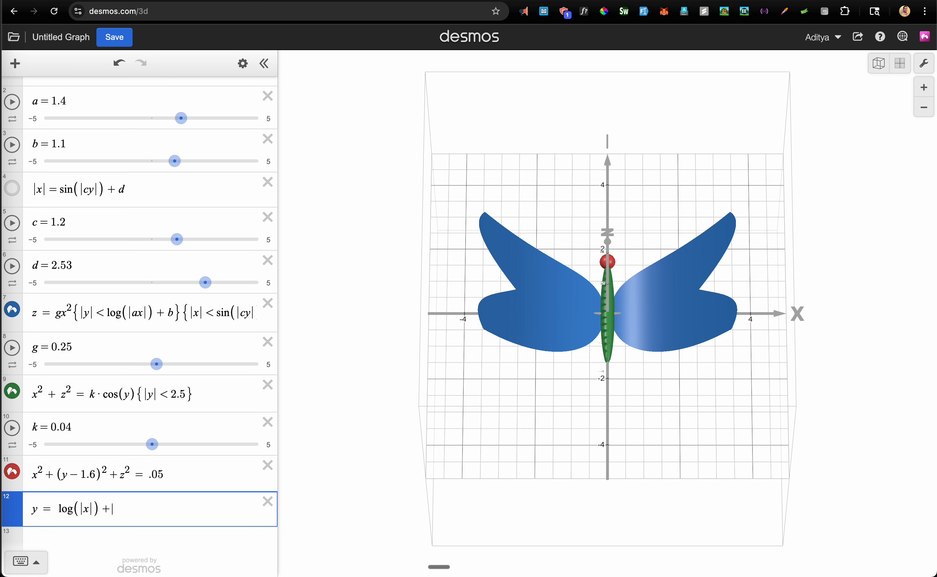
text(3.5)
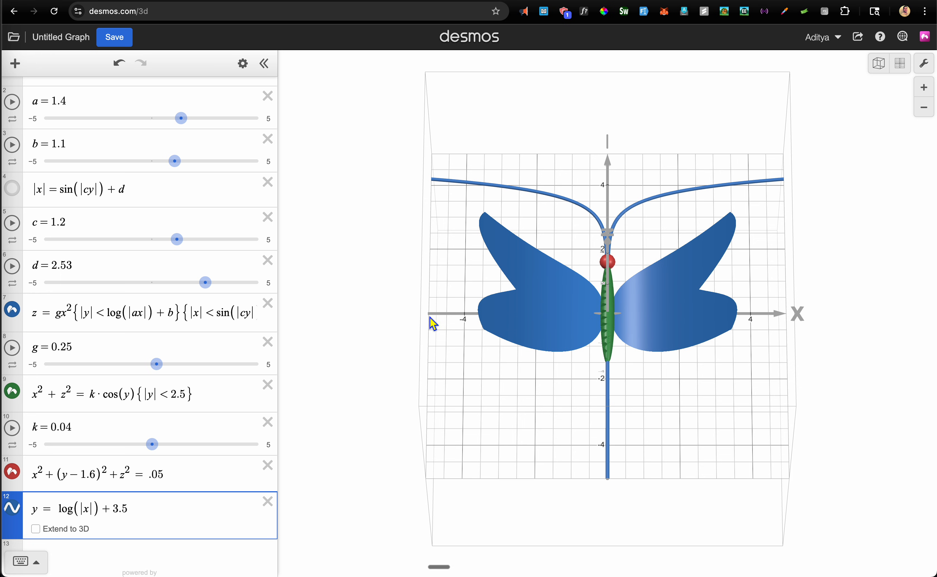
drag(607, 263, 660, 251)
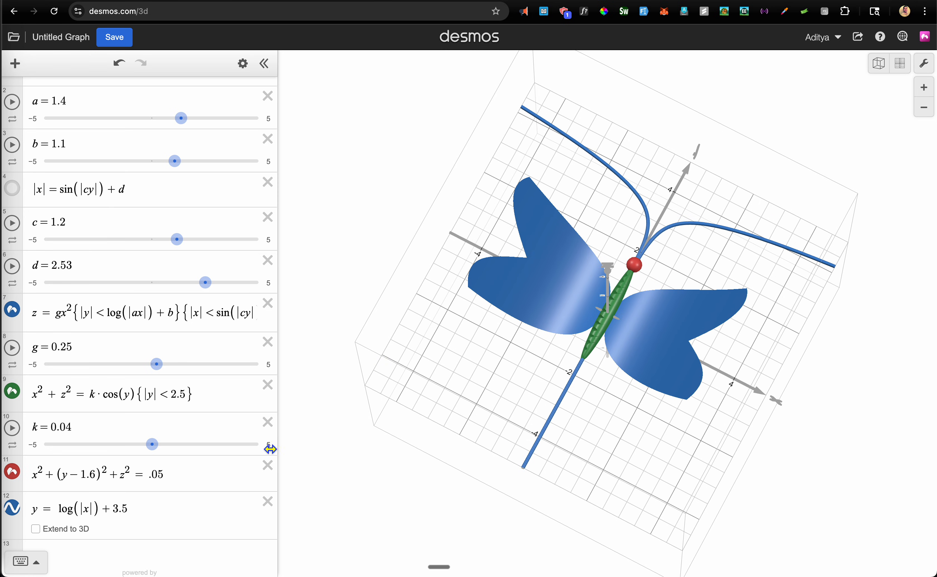
Restrict the log curve to {|x| < 2}
click(174, 511)
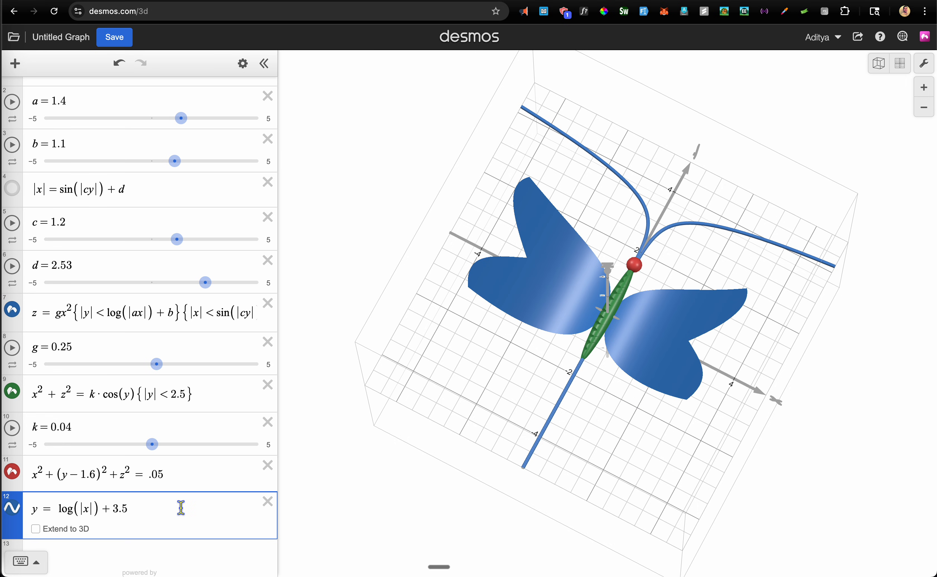
click(148, 508)
text({x <)
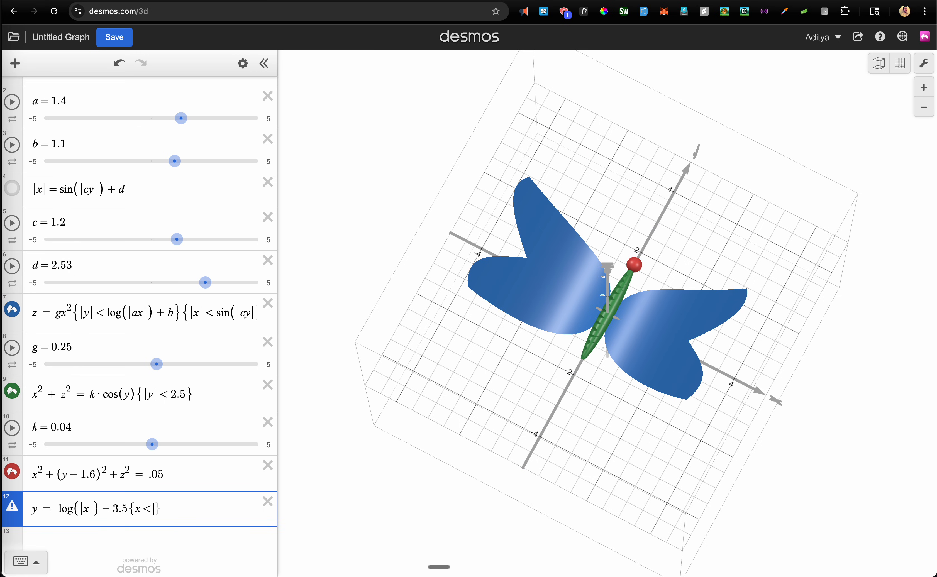
key(BackSpace)
key(BackSpace)
text(|x| < 2)
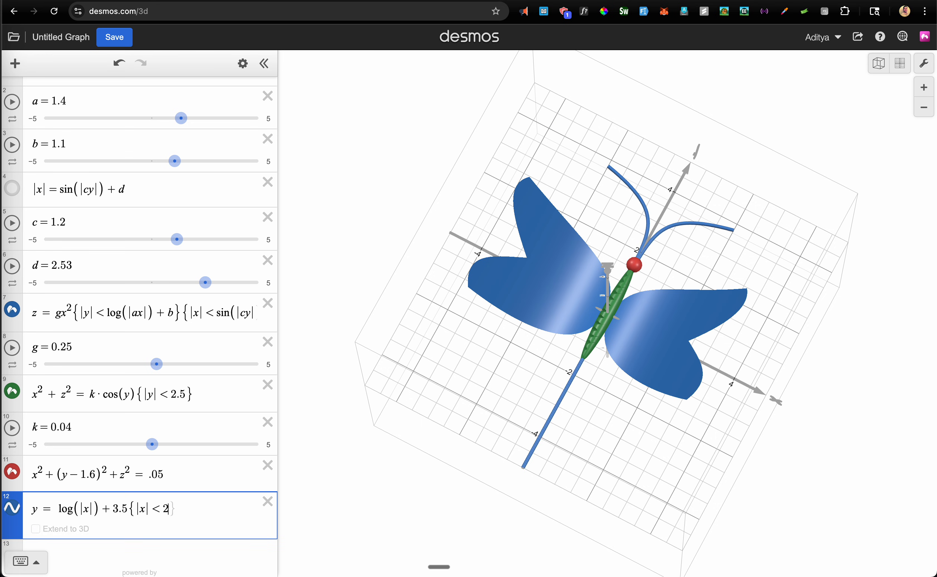
text(})
Colour the log curve in expression 12 orange
click(17, 514)
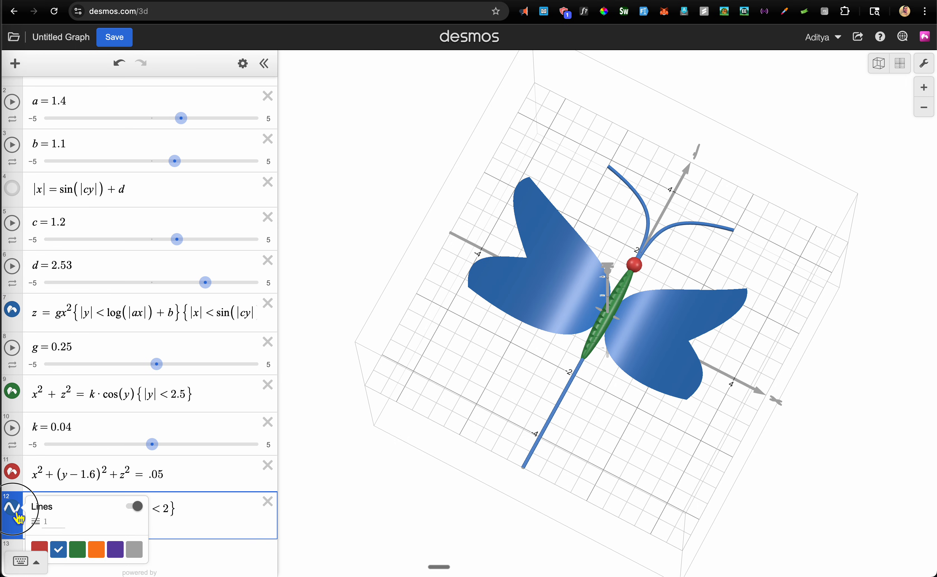
click(99, 551)
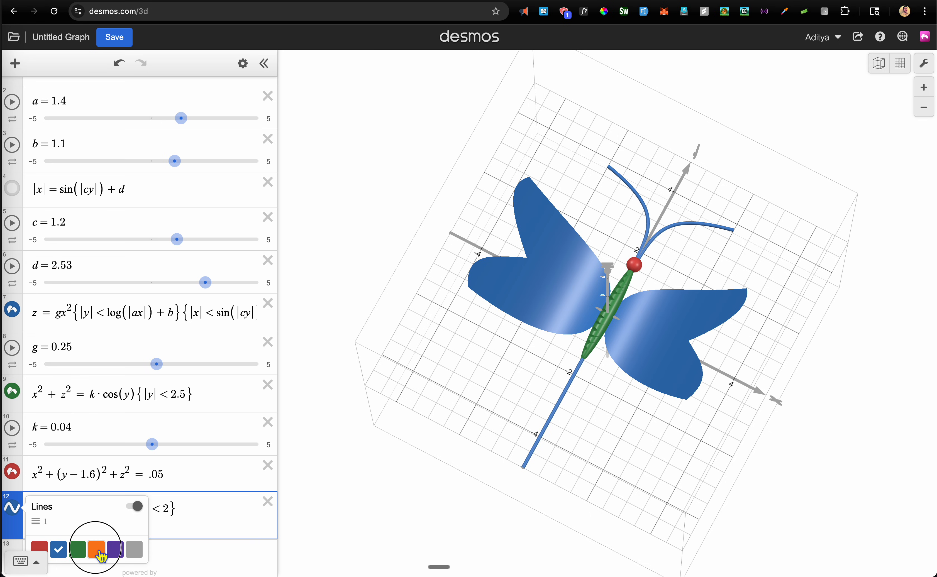
click(184, 510)
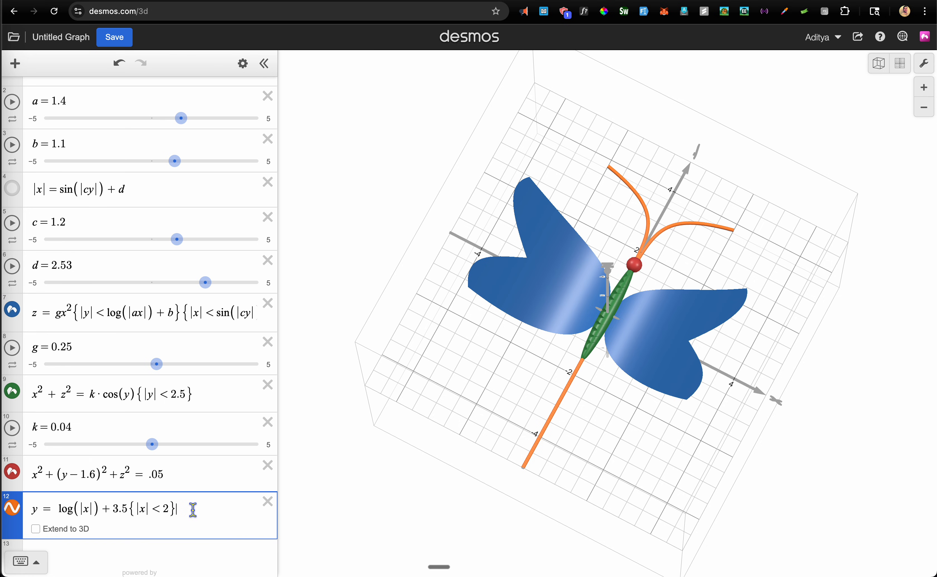
Append {y>0} to the antennae expression and orbit to a front view
text({y)
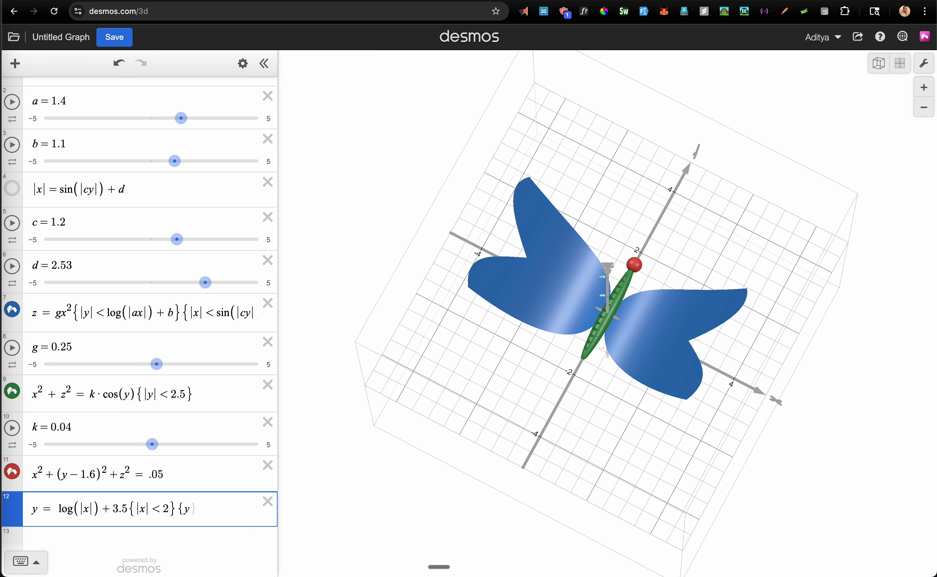
text(>0)
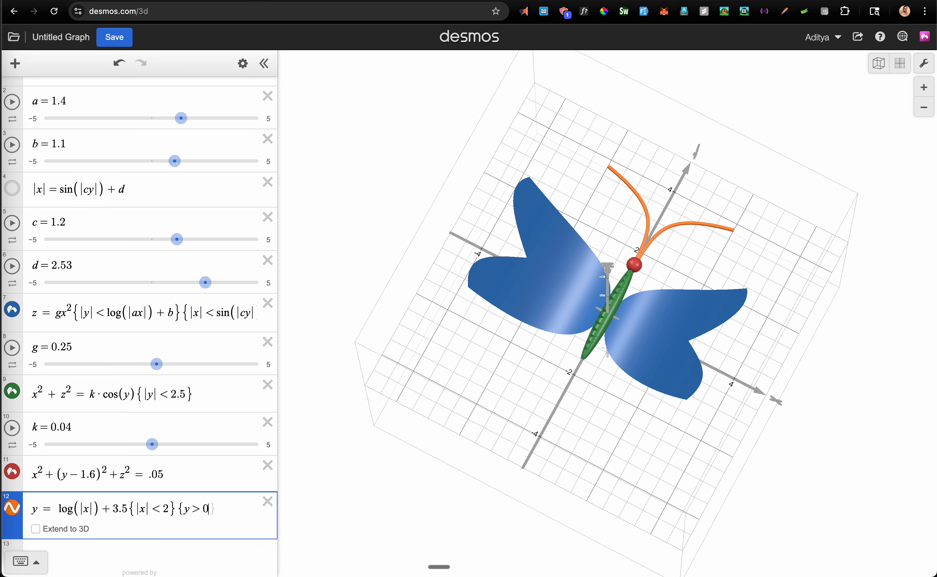
text(})
drag(593, 419, 737, 345)
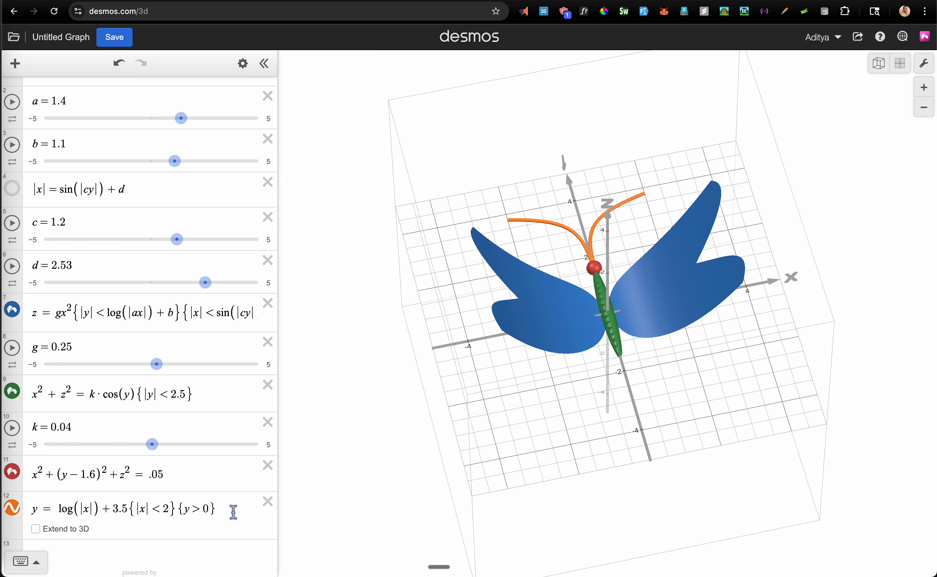
Change the antennae to y = log(|x/t|) + 3.5 and add a slider t = 1
click(166, 555)
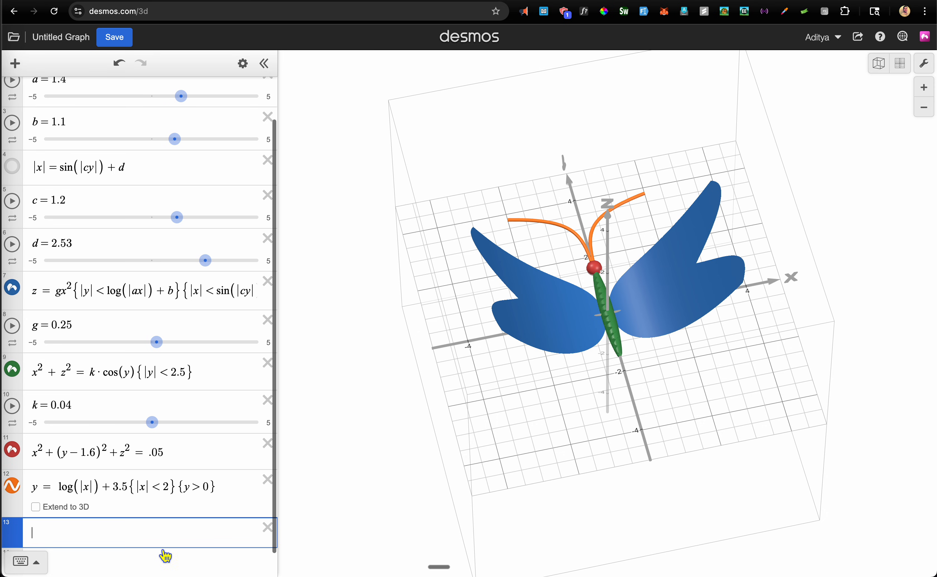
text(t)
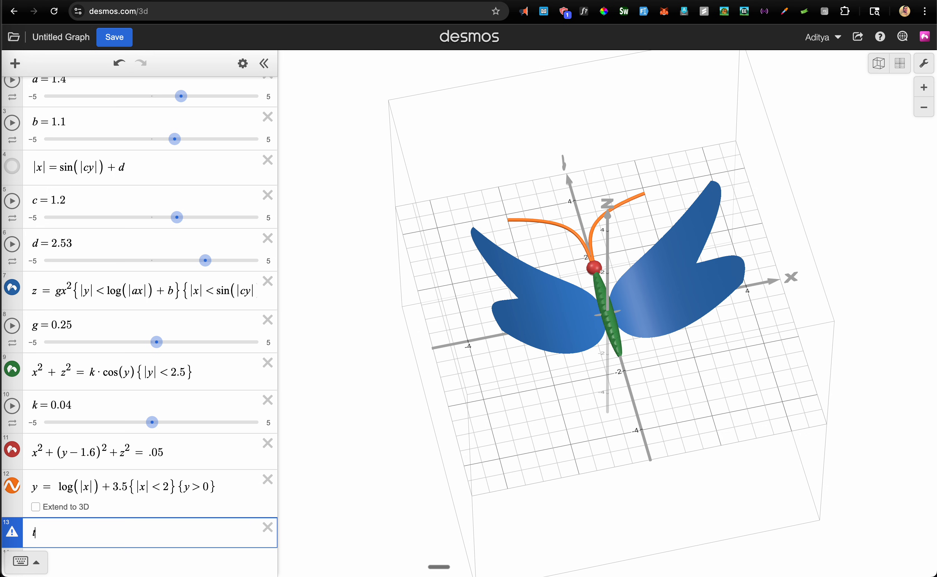
key(BackSpace)
click(91, 487)
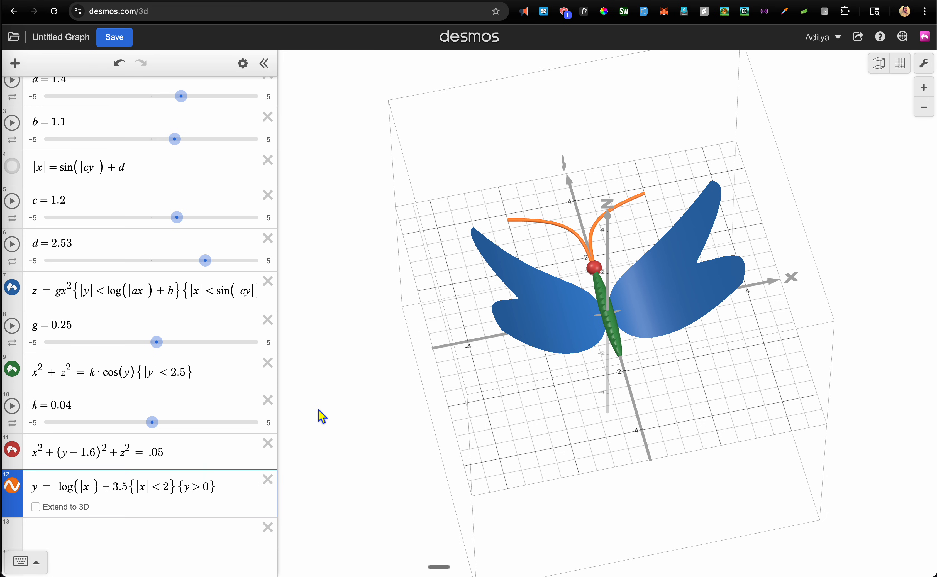
key(Left)
key(Left)
key(Left)
key(Left)
key(Left)
key(Left)
key(Left)
text(/t)
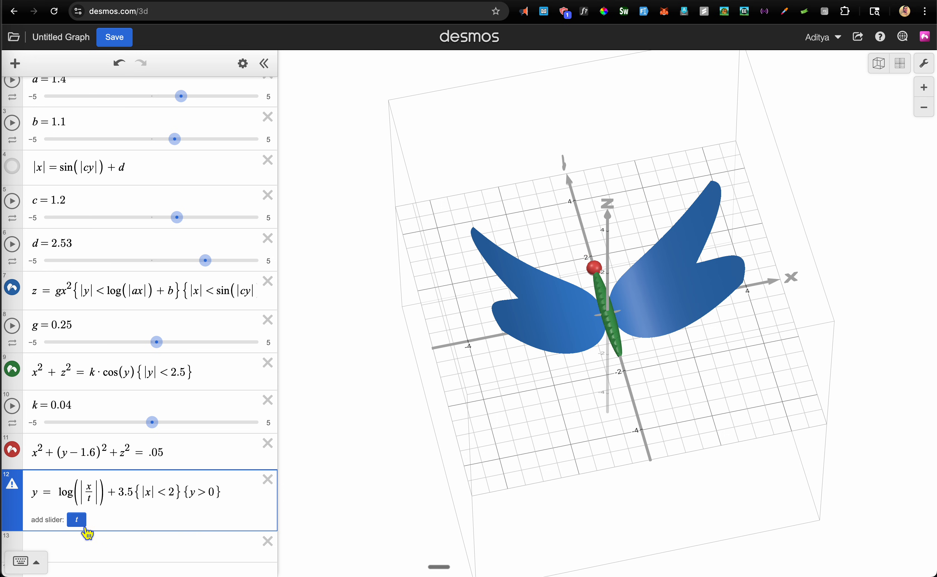
click(84, 525)
scroll(192, 446, down, 3)
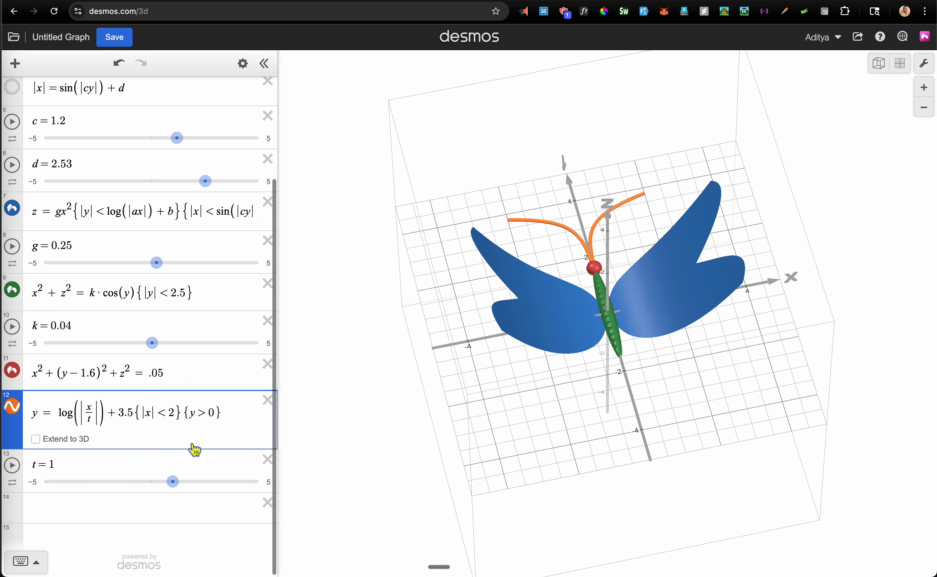
scroll(195, 449, up, 1)
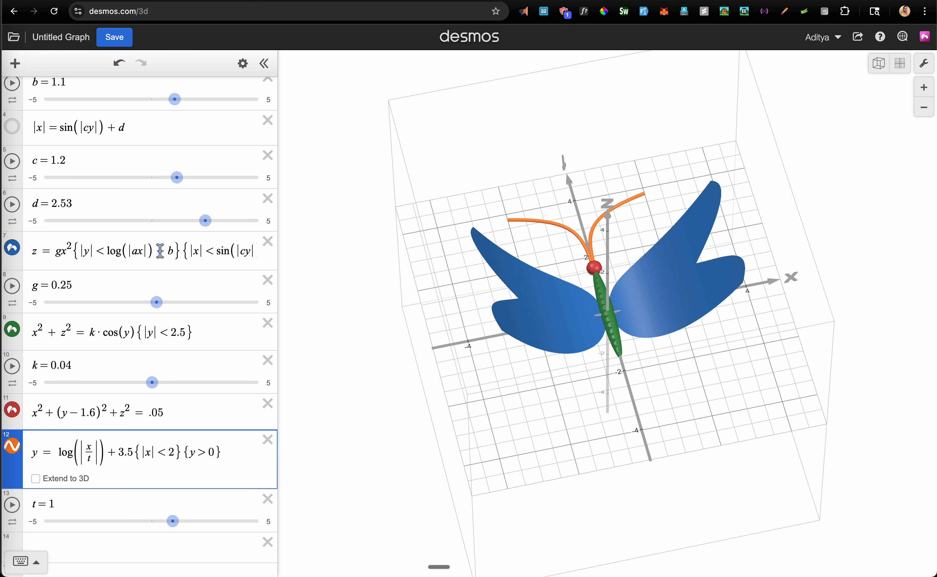
scroll(159, 251, up, 2)
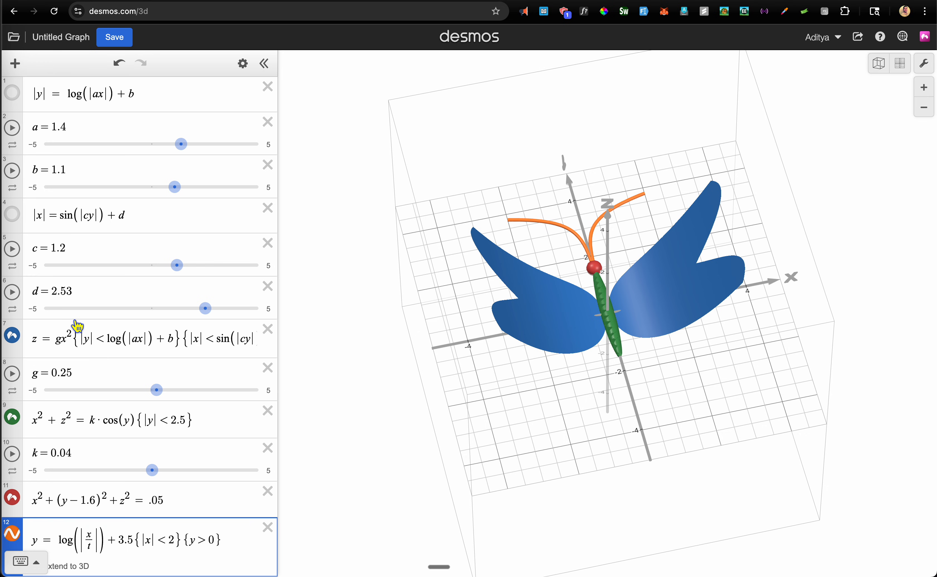
Insert sin(fx) into the wing surface to get z = a sin(fx)gx², with slider f = 1
click(60, 342)
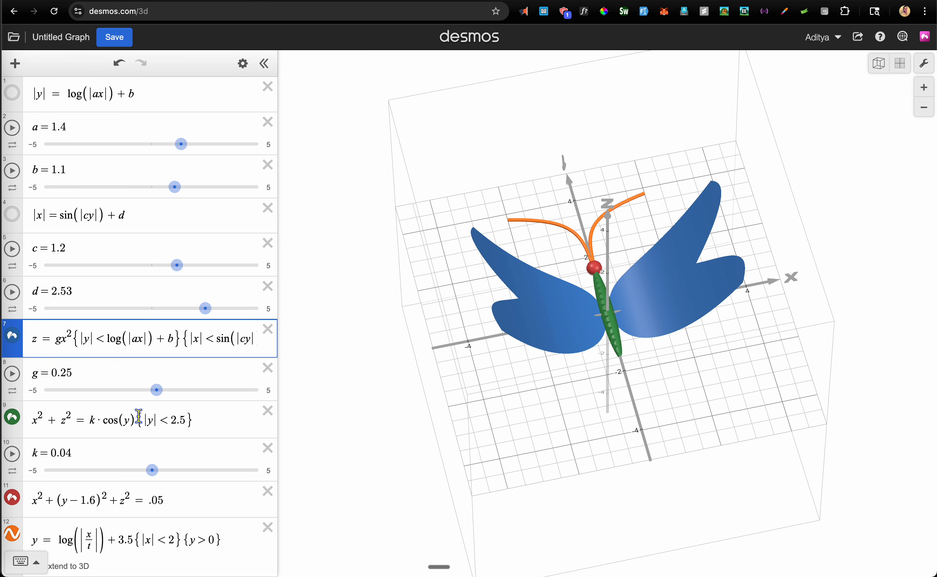
key(End)
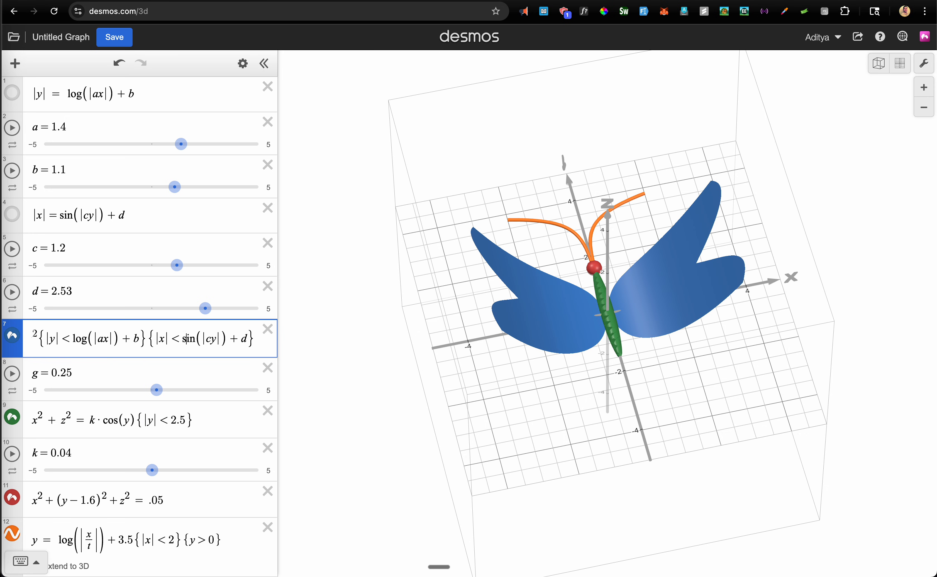
key(Left)
key(Left)
key(Left)
key(Left)
key(Left)
key(Left)
key(Left)
key(Left)
key(Left)
key(Left)
key(Left)
key(Left)
key(Left)
key(Left)
key(Left)
key(Left)
key(Left)
key(Left)
key(Left)
key(Left)
key(Left)
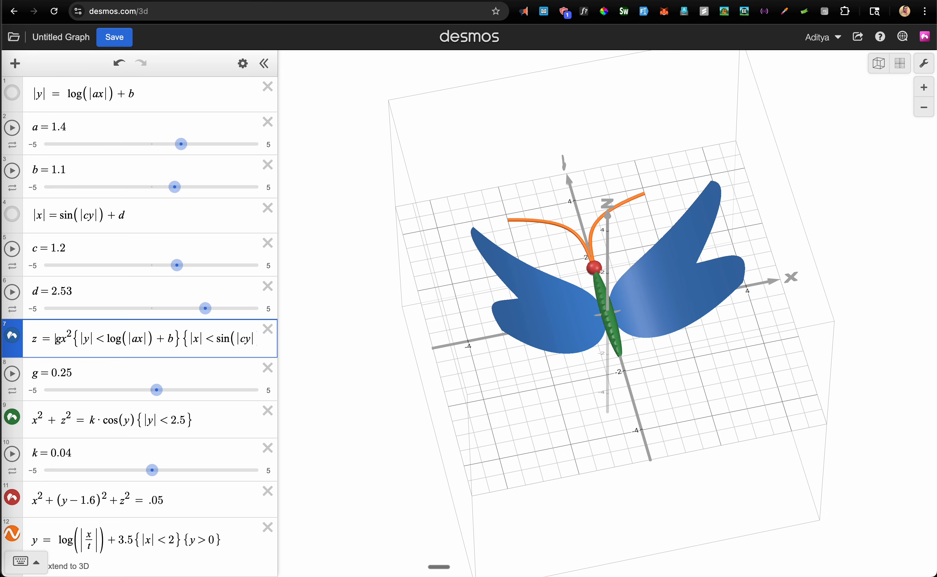
text(d)
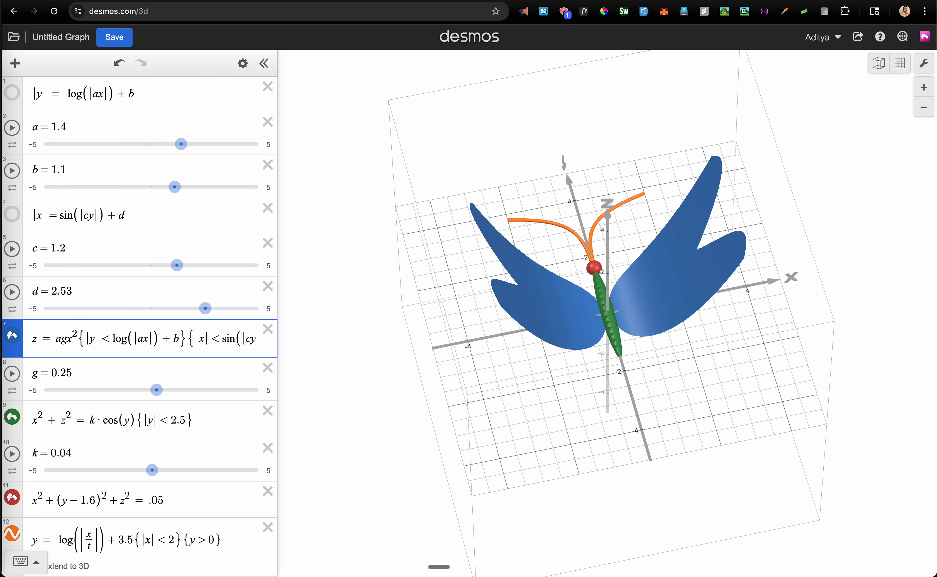
text(sin()
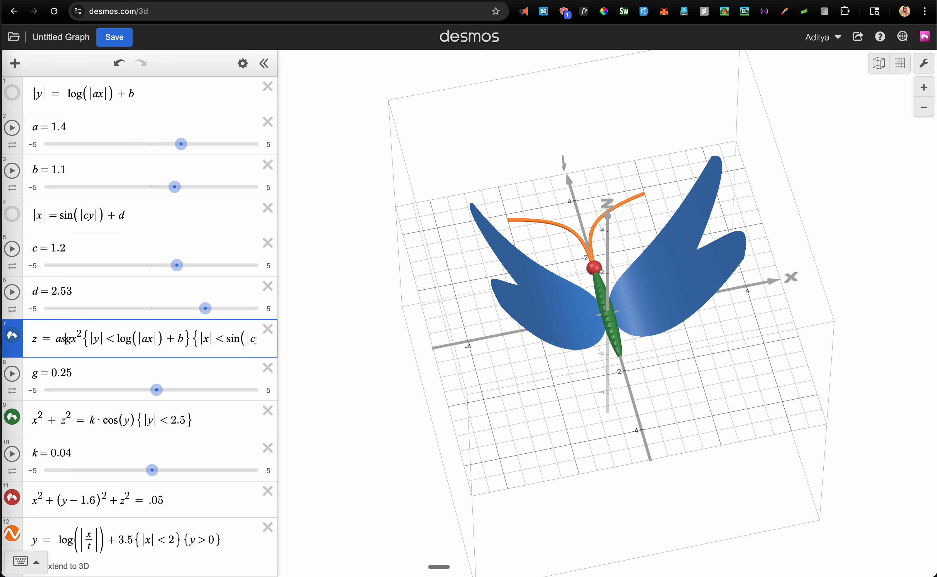
text(f)
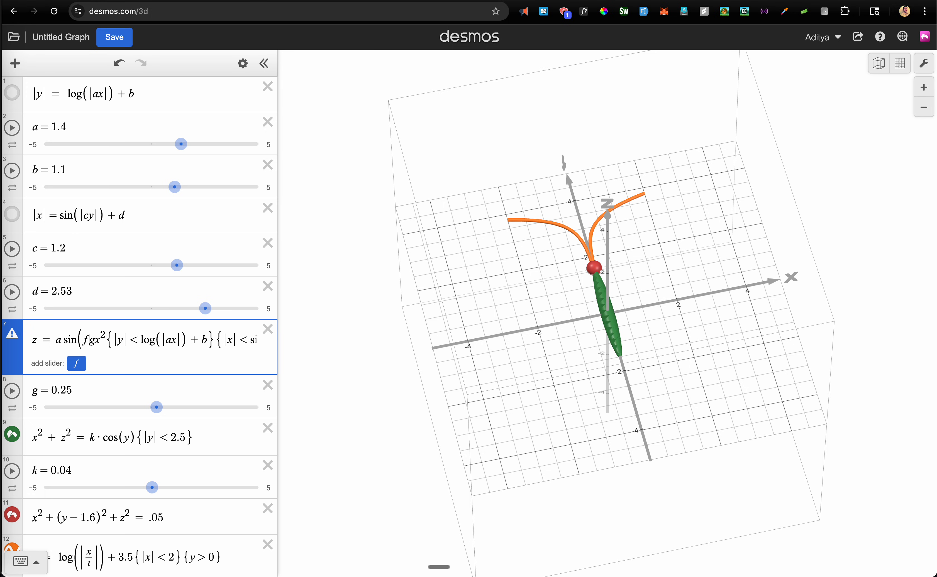
text(x)
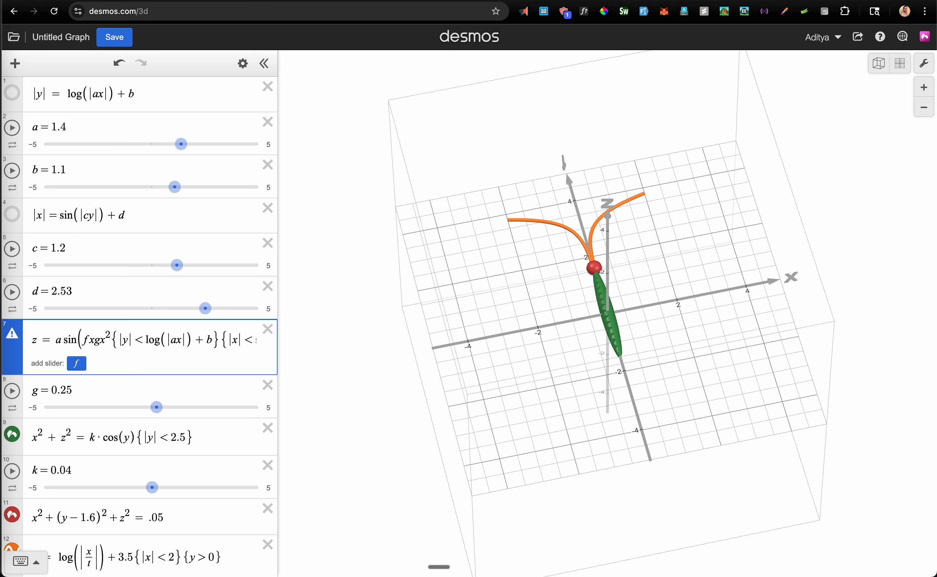
text())
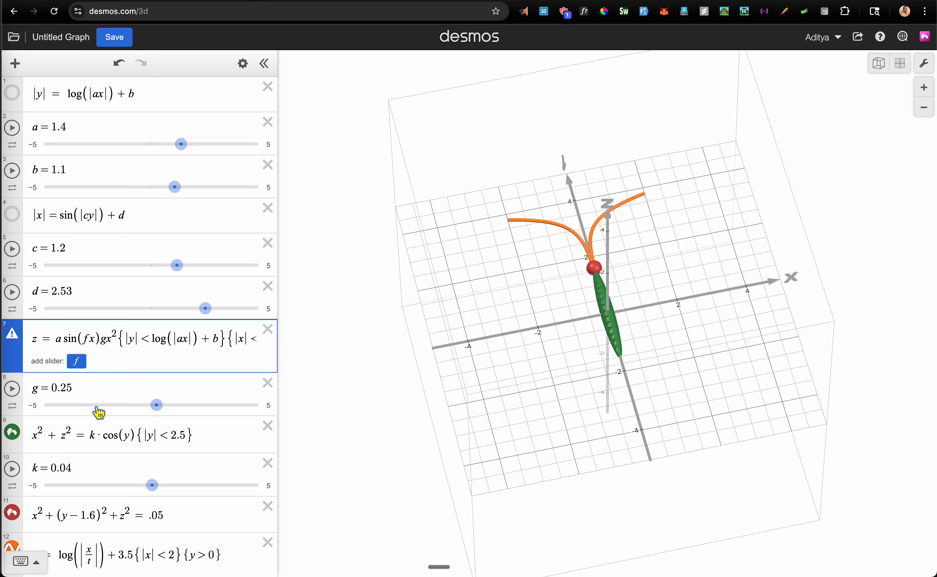
click(79, 362)
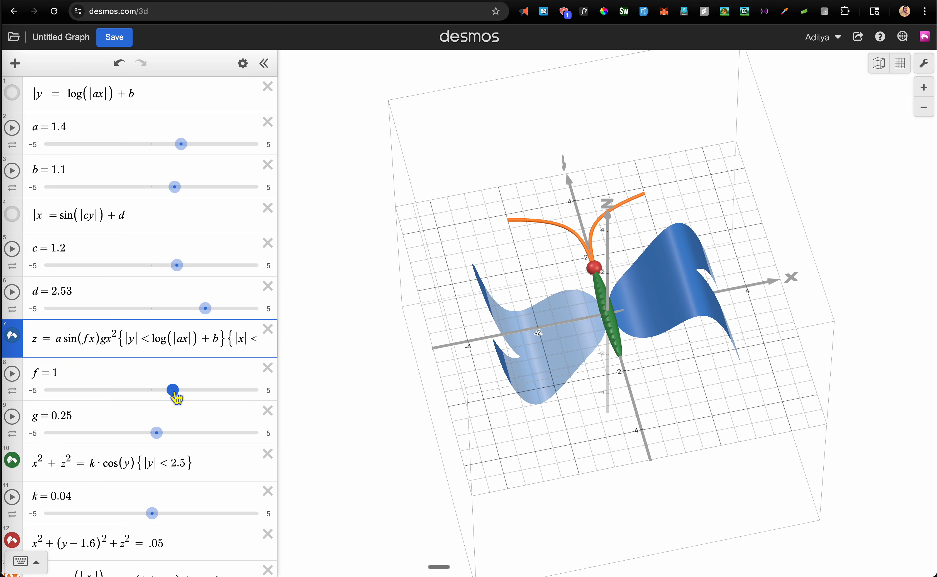
Lower f to 0 and replace x with t in the wing's sine term
drag(175, 398, 155, 401)
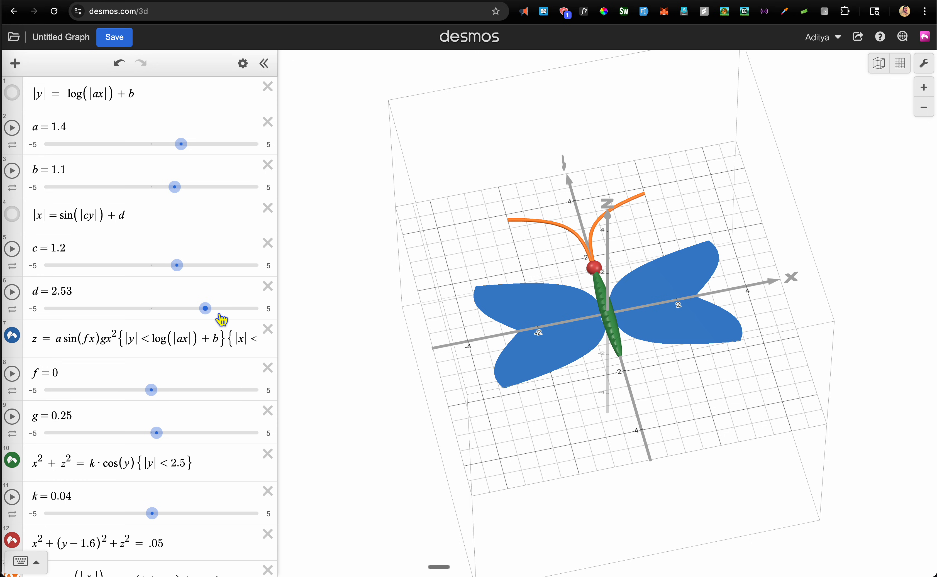
scroll(223, 319, down, 3)
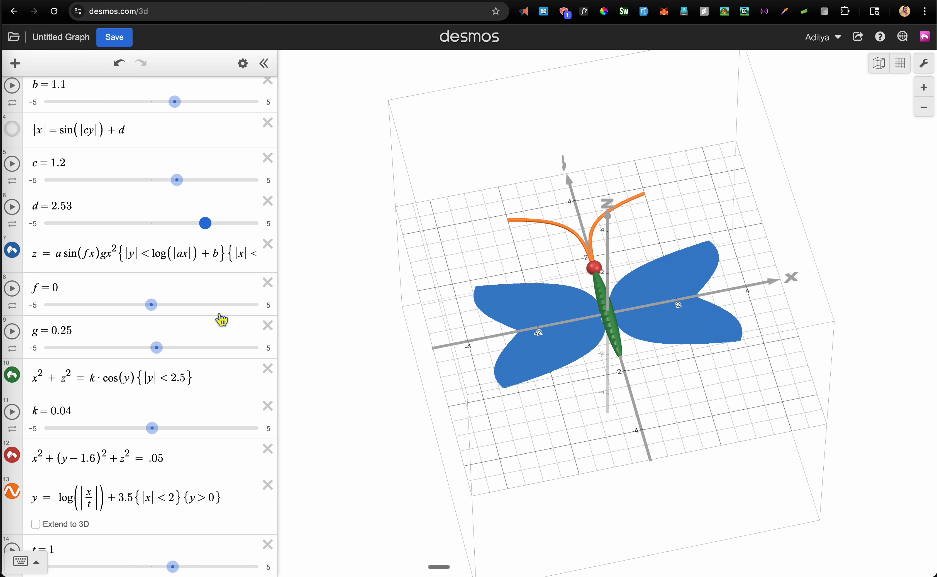
click(94, 255)
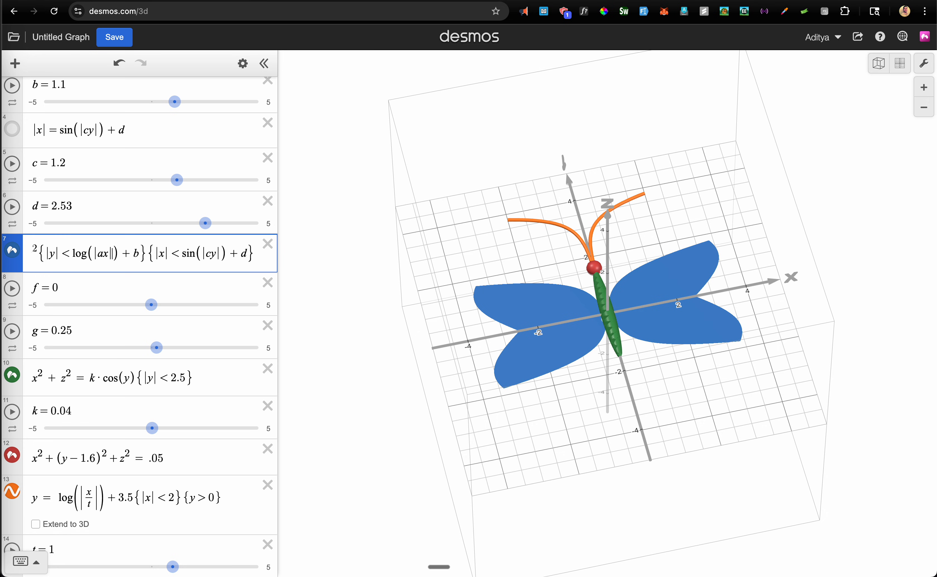
key(Left)
key(Left)
key(Left)
key(Left)
key(Left)
key(Left)
key(Left)
key(Left)
key(Left)
key(Left)
key(Left)
key(Left)
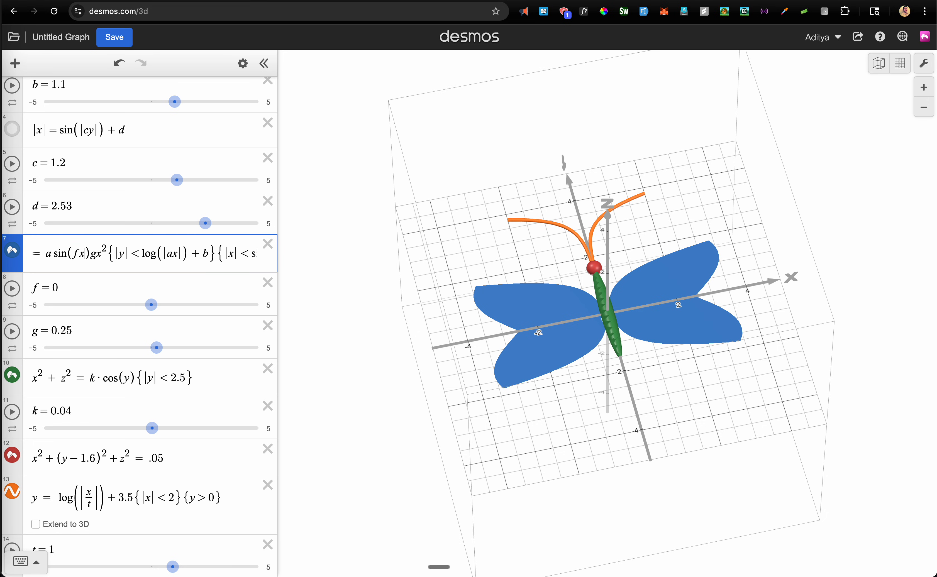
key(BackSpace)
text(t)
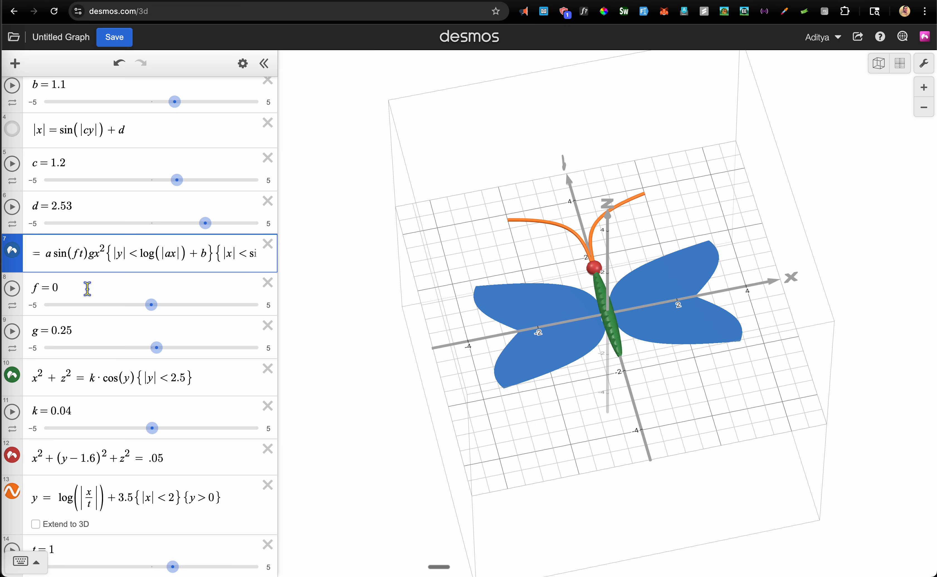
Rename the wing amplitude to a₁ with slider a₁ = 1, and drag t to 1.7
key(super+Left)
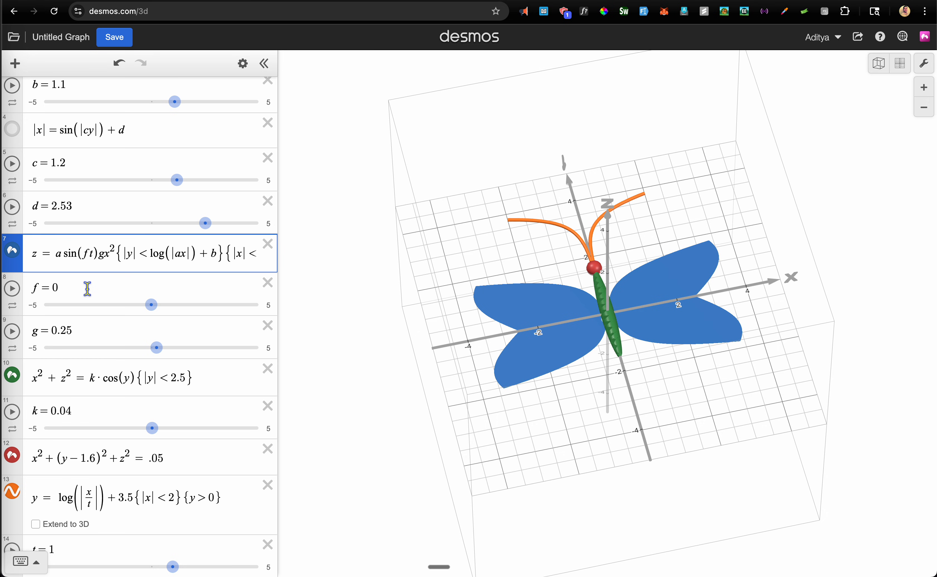
key(super+Right)
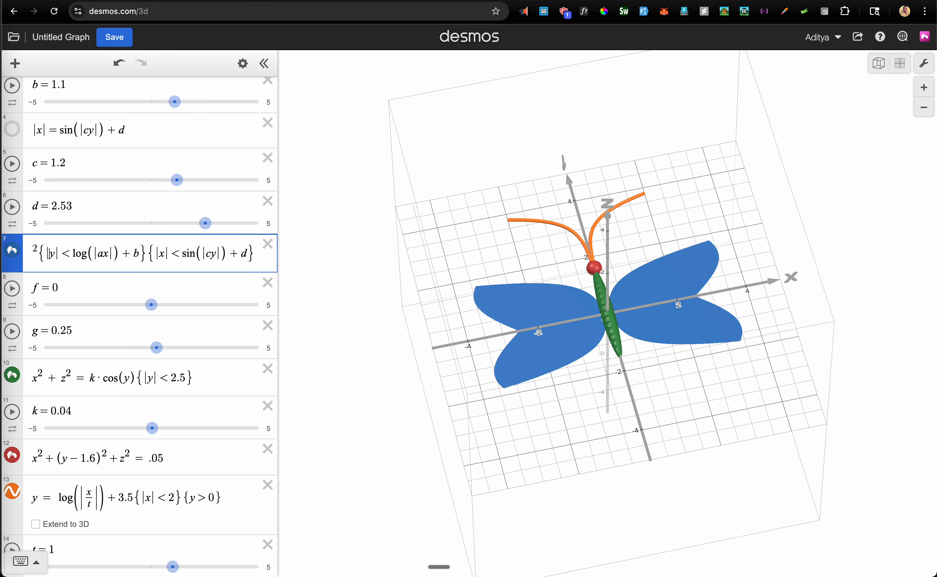
key(Left)
key(Left)
key(Left)
key(Left)
key(Left)
key(Left)
key(Left)
key(Left)
key(Left)
key(Left)
key(Left)
key(Left)
key(Left)
key(Left)
key(Left)
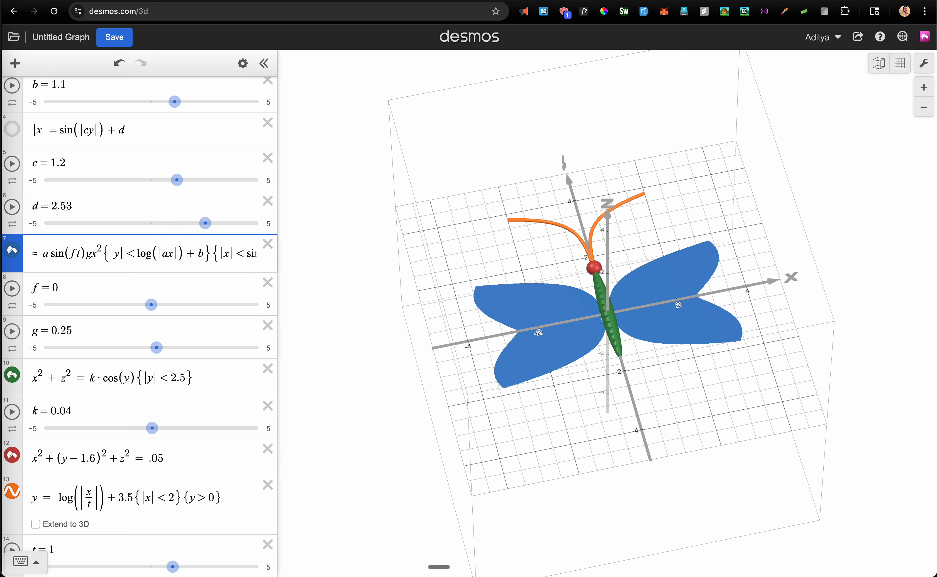
text(_1)
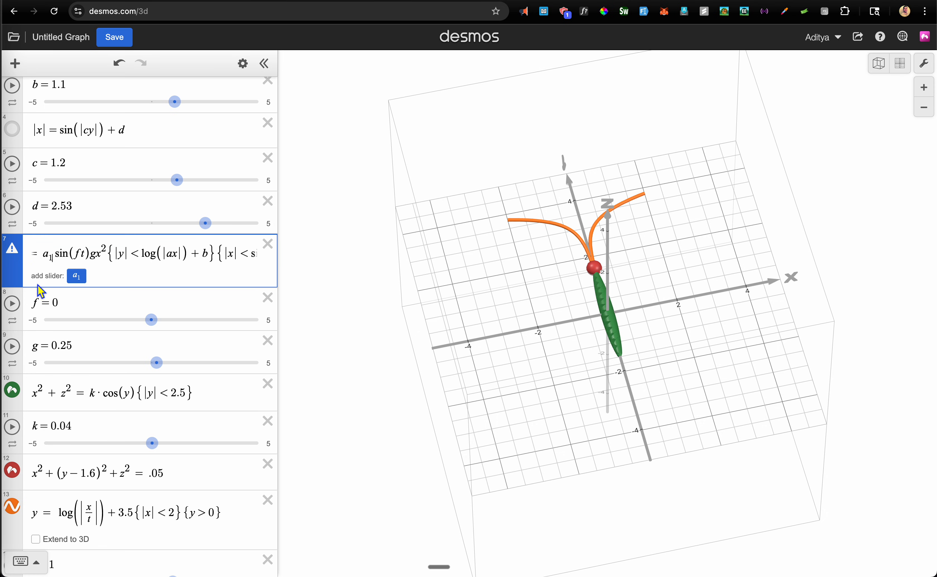
click(76, 277)
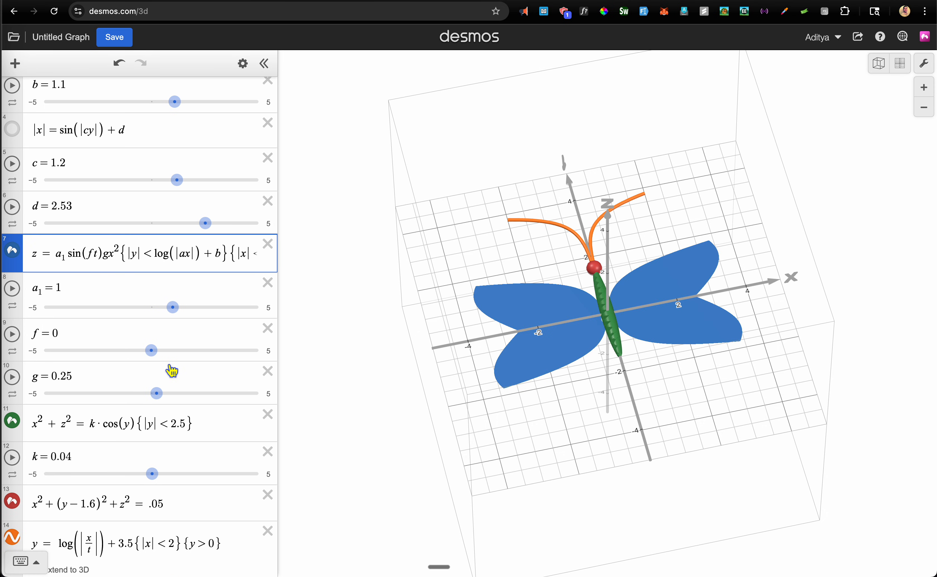
scroll(172, 370, down, 3)
drag(173, 481, 194, 490)
Limit the t slider to 5 ≤ t ≤ 9 with step 0.1, then drag t toward 8.8
click(122, 467)
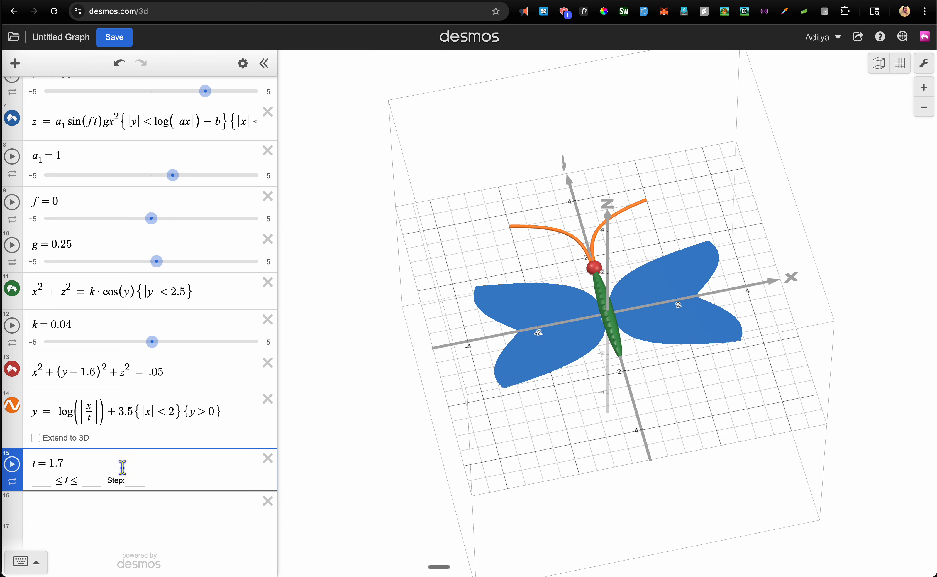
key(Escape)
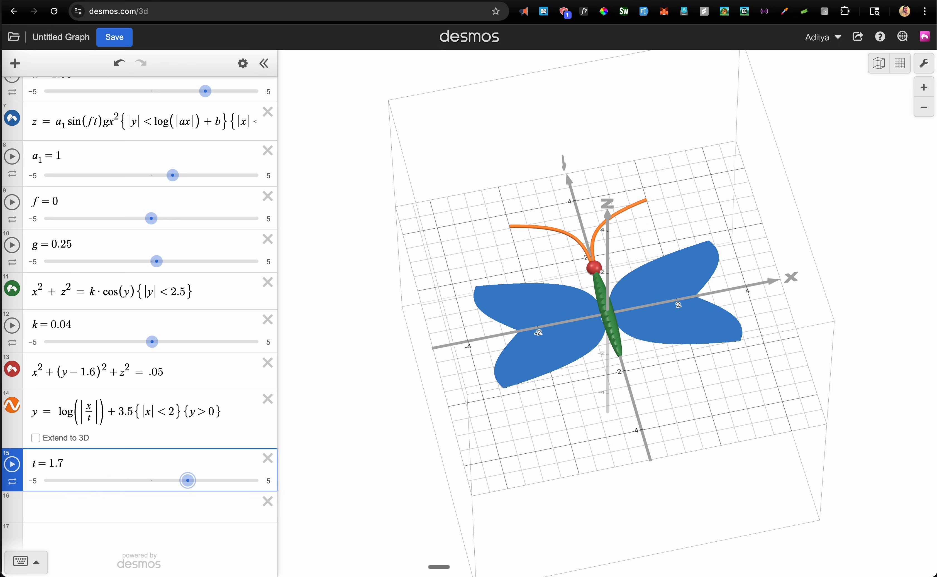
key(Tab)
key(Tab)
click(108, 459)
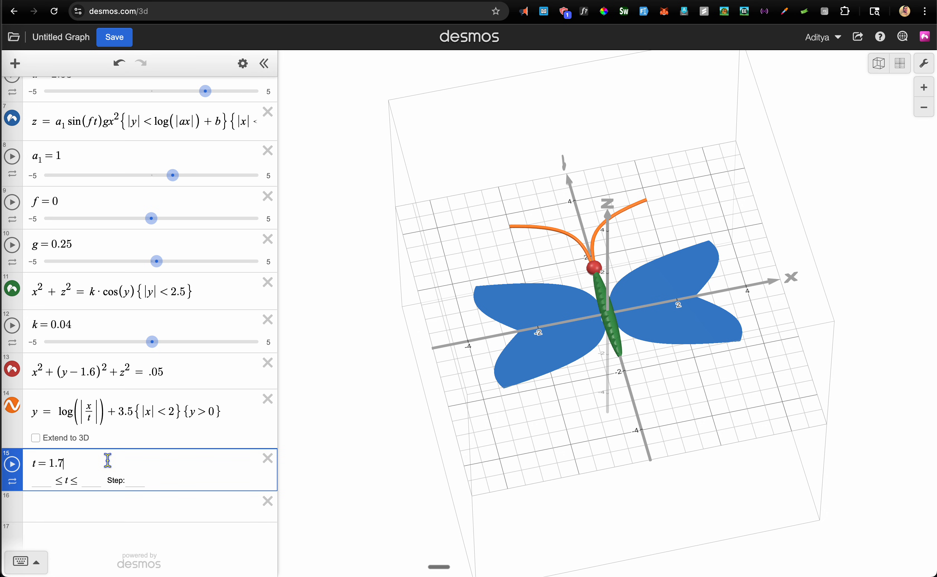
key(Tab)
key(Tab)
text(j)
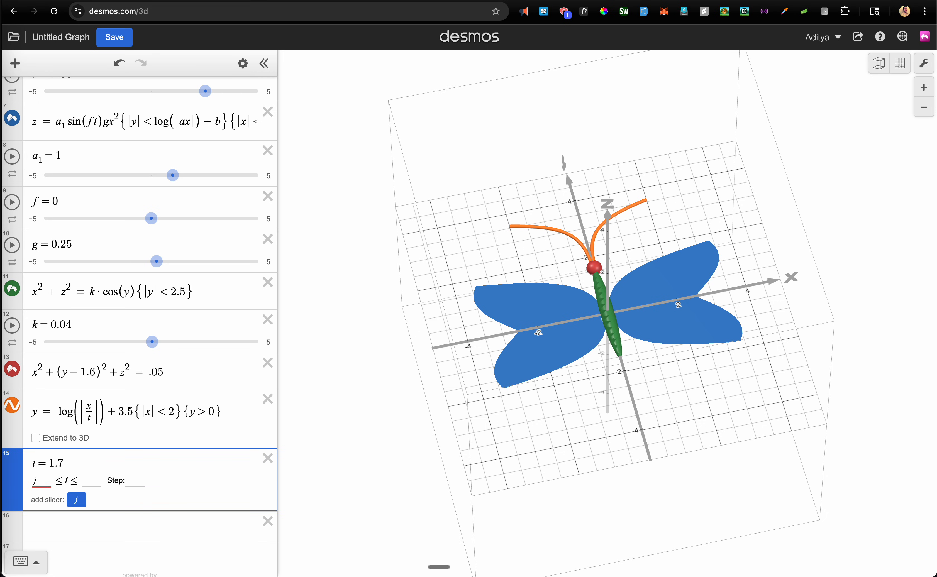
key(BackSpace)
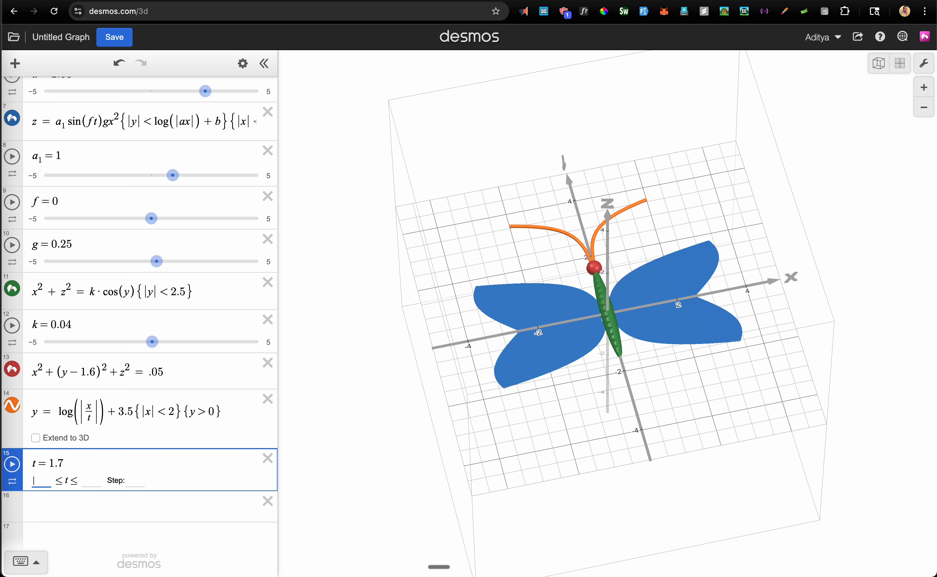
text(5)
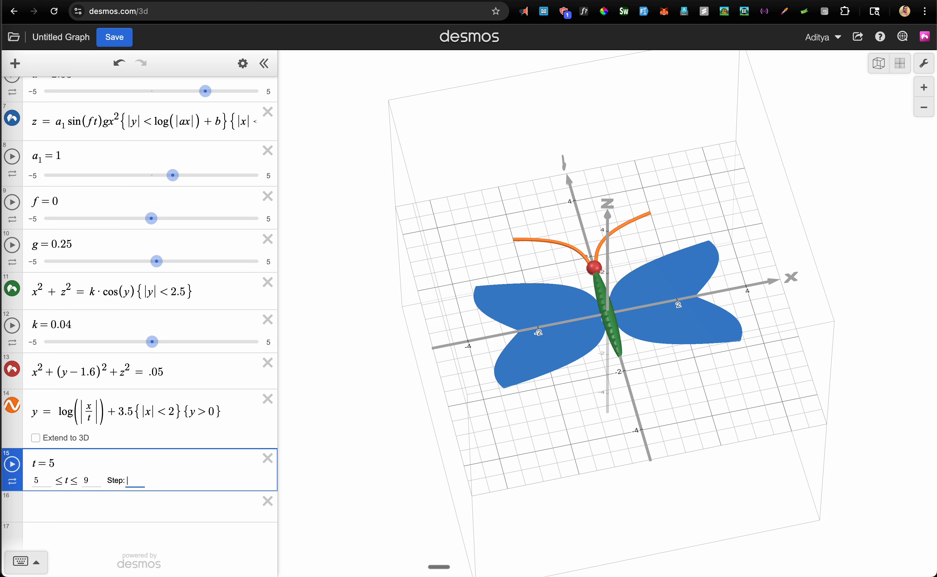
key(Return)
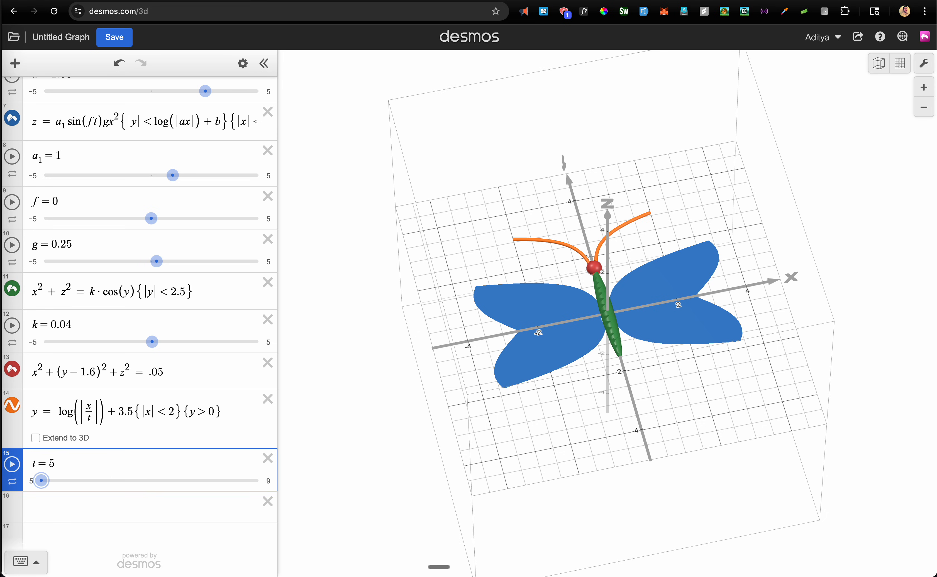
drag(46, 495, 18, 473)
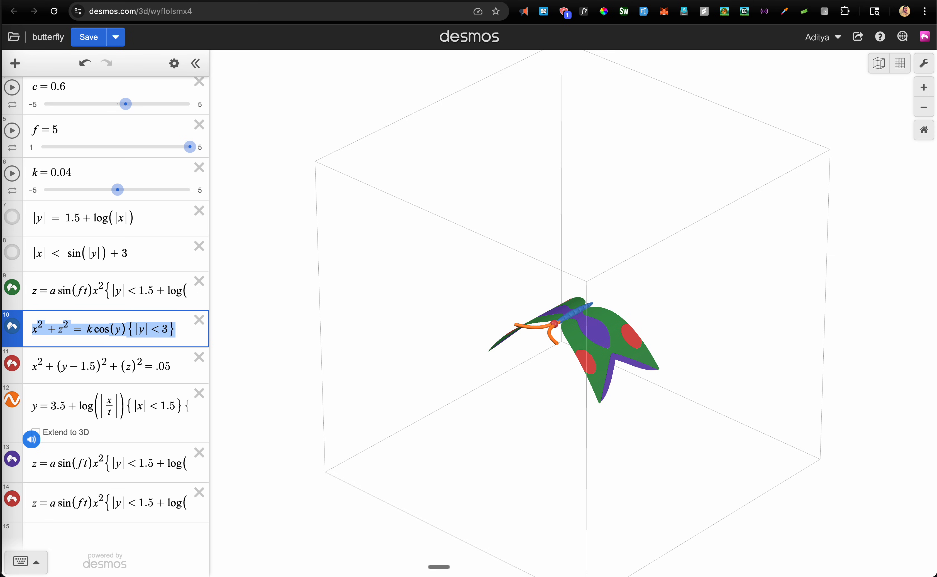
scroll(143, 206, up, 3)
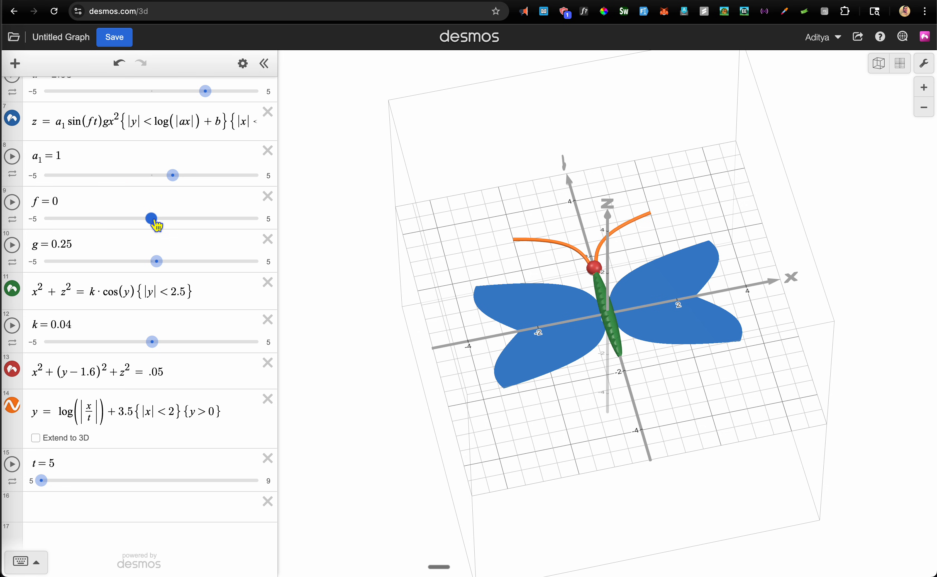
Raise wing frequency f through 0.36 and 1.6 to 1.7, animating t and pausing at 7.1
drag(155, 225, 165, 227)
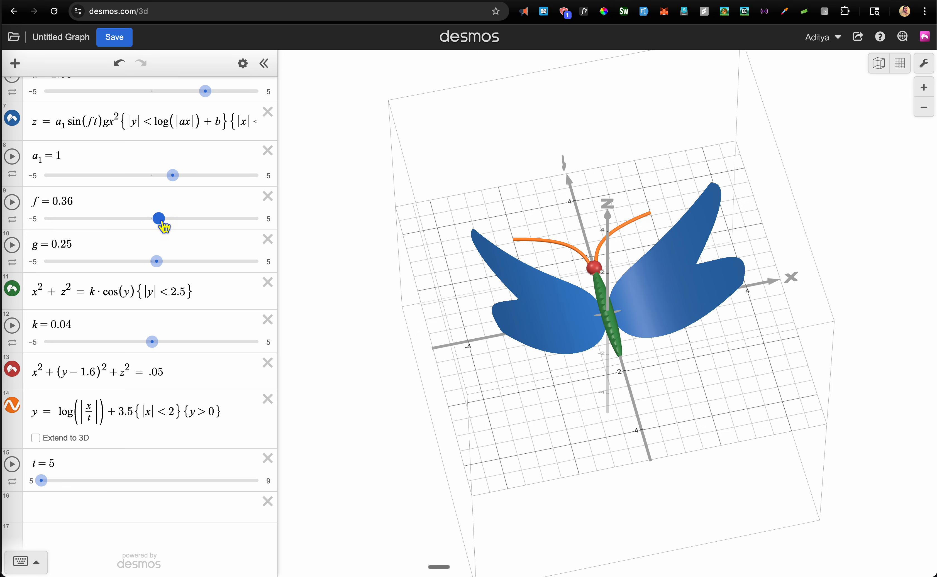
click(11, 463)
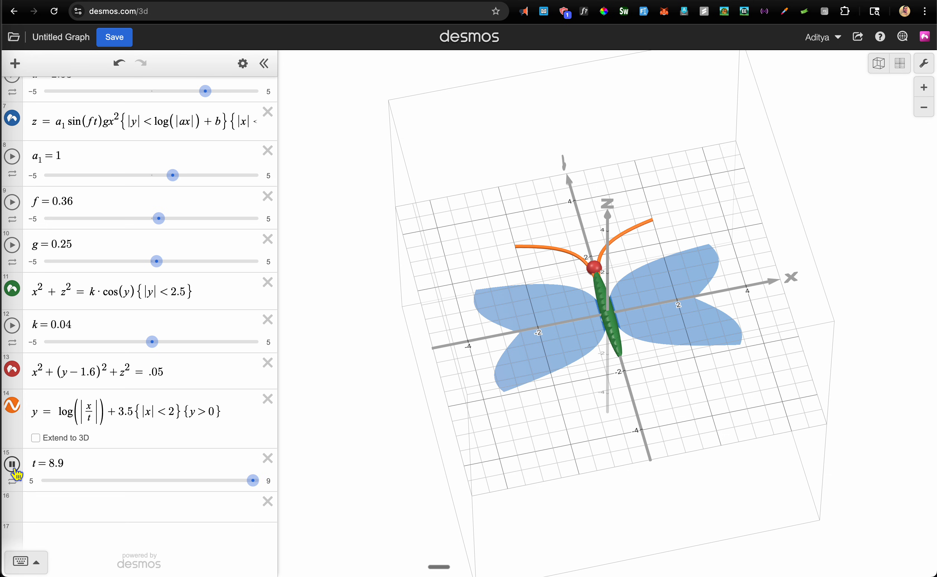
click(13, 465)
mouse_move(159, 219)
mouse_down()
mouse_move(187, 219)
mouse_move(176, 219)
mouse_up()
click(12, 464)
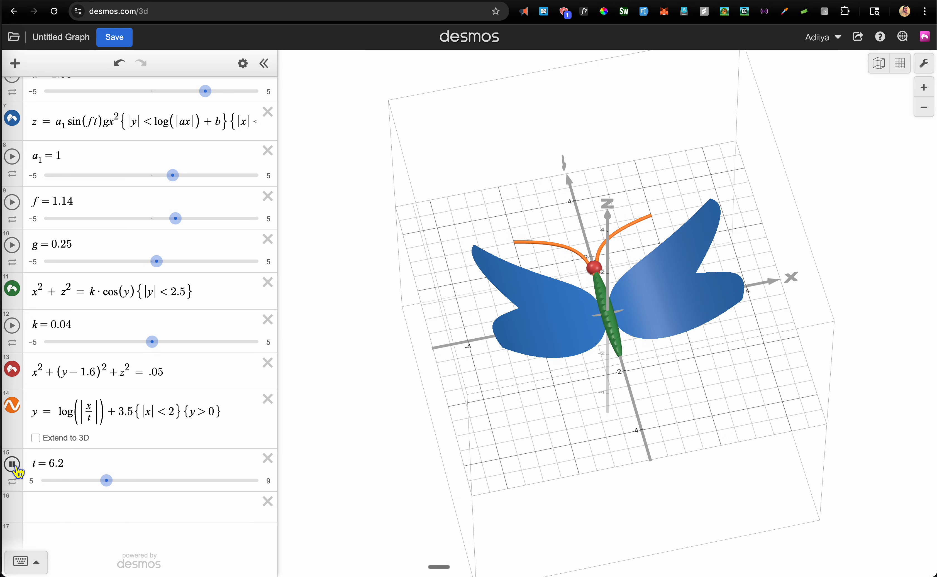
click(12, 464)
drag(178, 223, 193, 228)
click(12, 465)
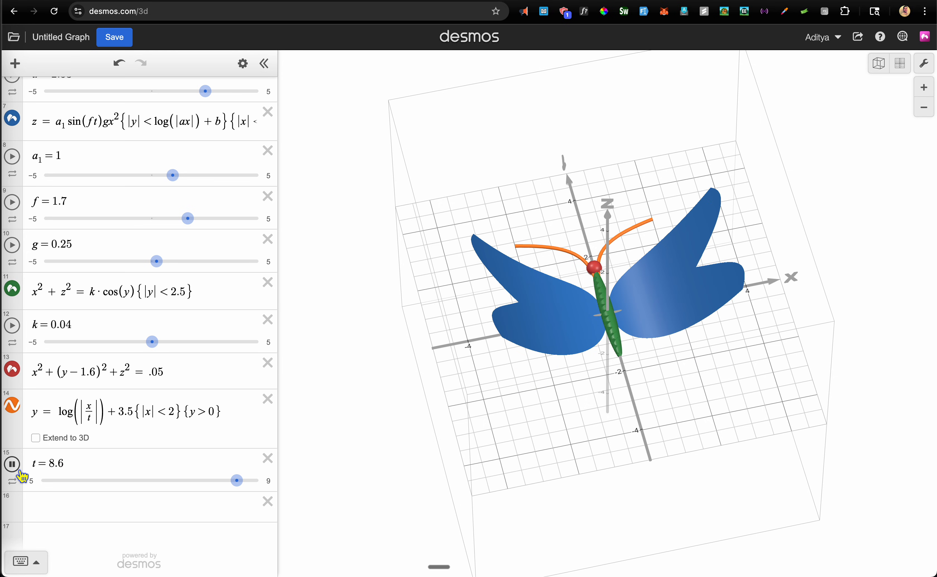
click(21, 472)
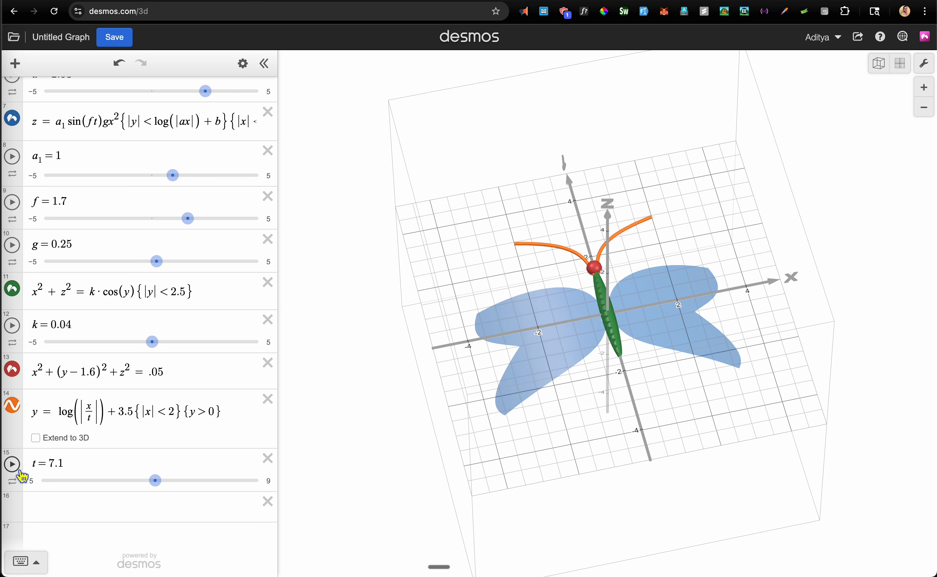
Widen the expression list, select the full wing equation, and start blank expression 16
click(90, 510)
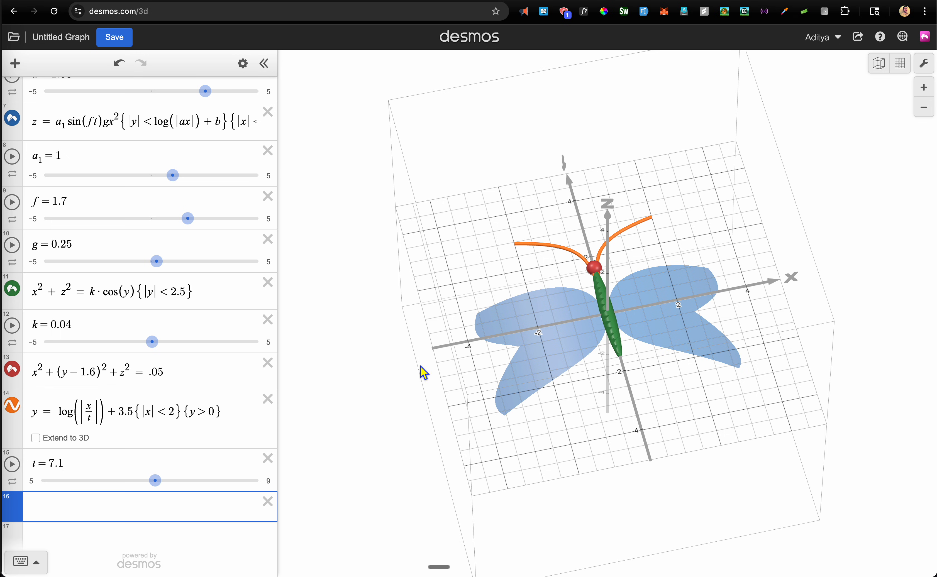
scroll(193, 261, up, 3)
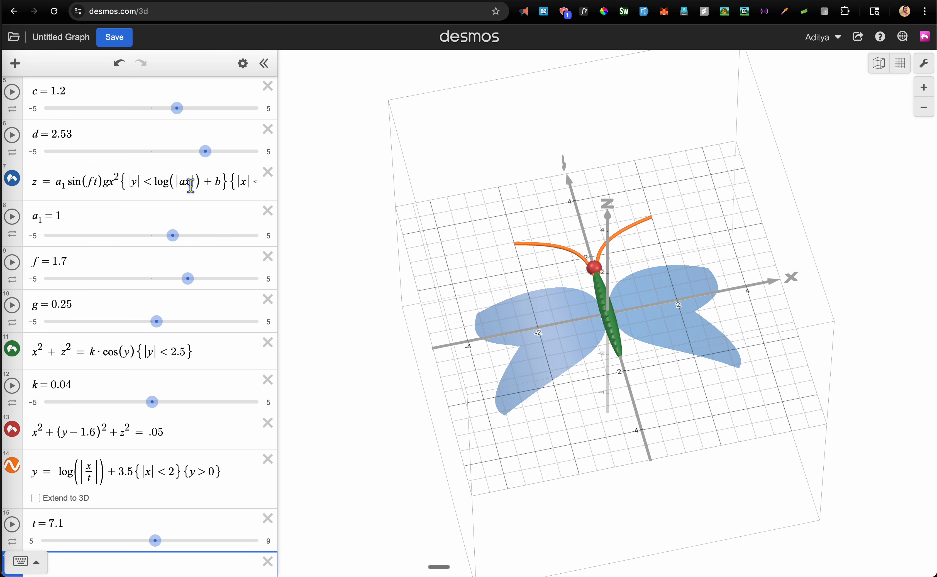
click(190, 184)
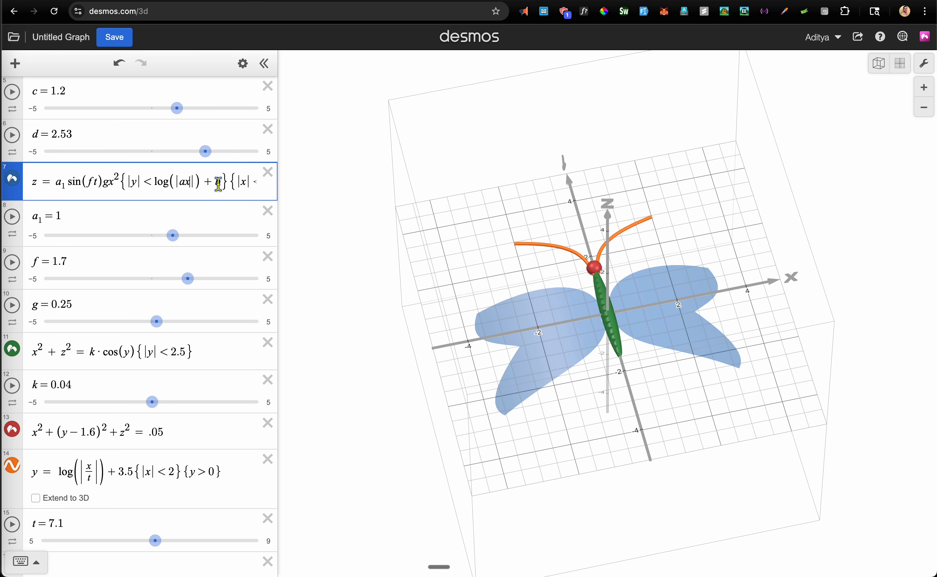
click(75, 181)
drag(278, 191, 421, 194)
drag(341, 182, 32, 184)
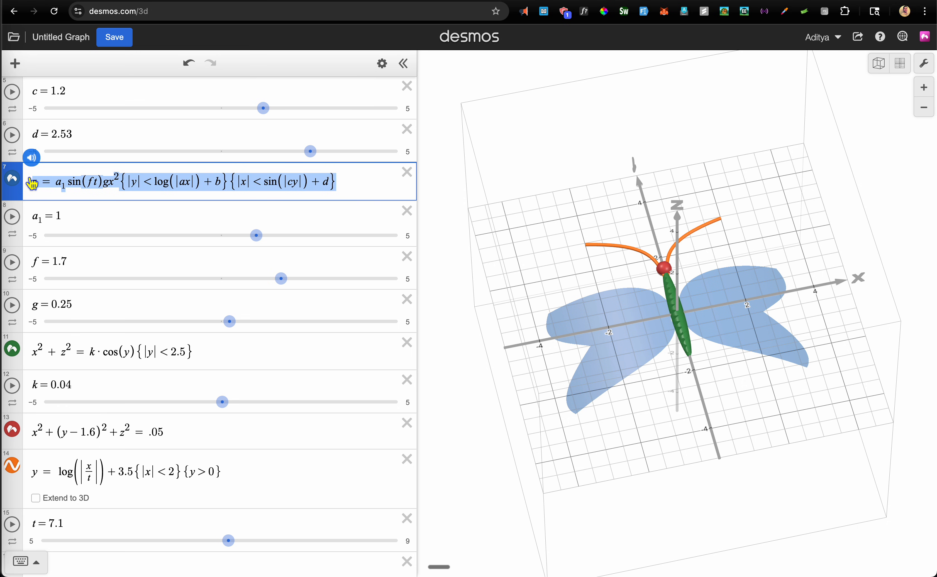
scroll(231, 337, down, 2)
click(89, 521)
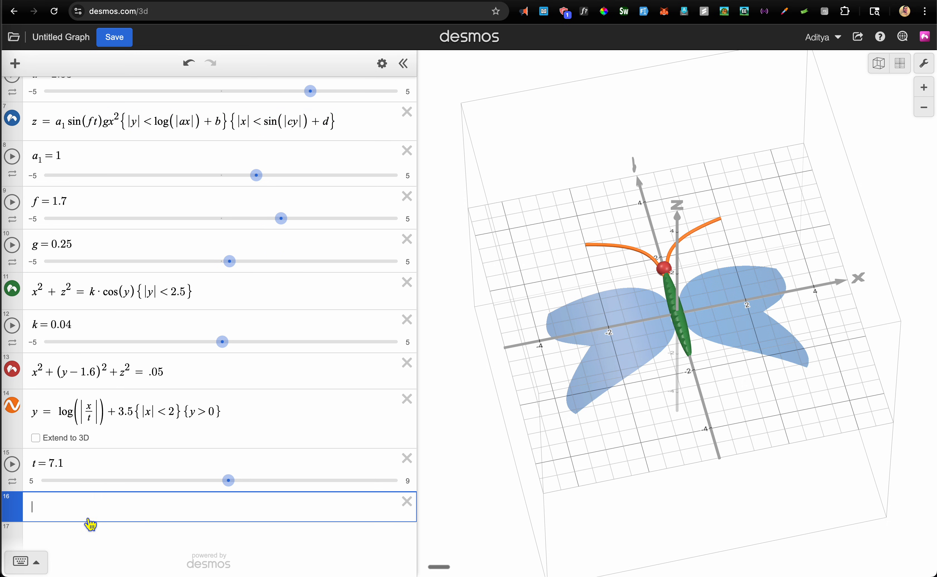
Paste the wing equation into row 16 and append the restriction {x²+y²<1}
text(z=a_1sin(ft)gx^2{|y|<log(|ax|)+b}{|x|<sin(|cy|)+d})
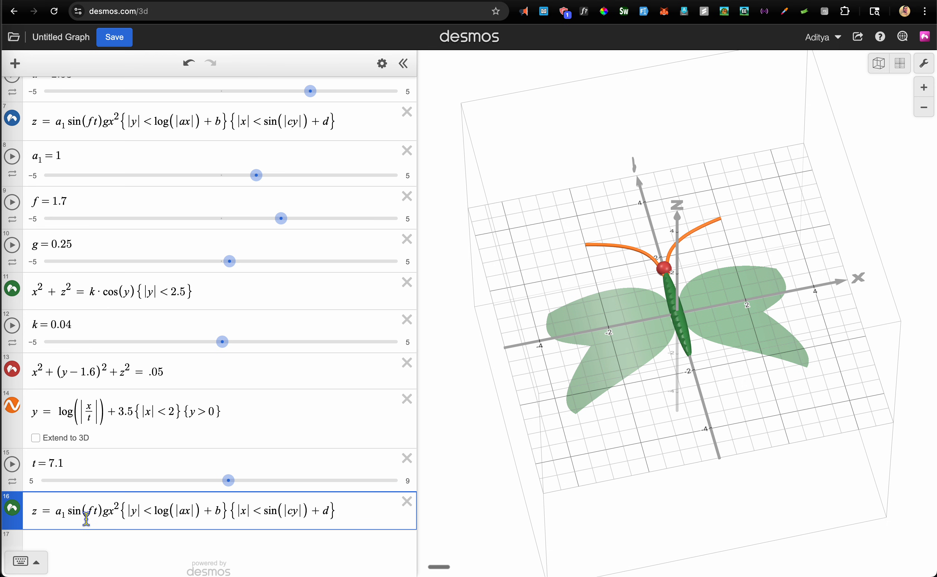
text({)
text(x^2)
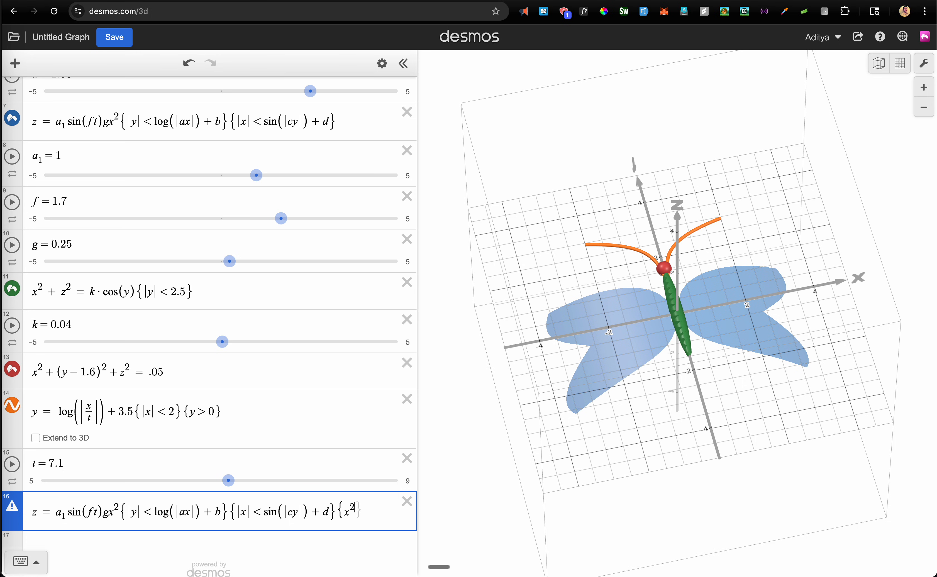
key(Right)
text(+y^2)
key(Right)
text(<1)
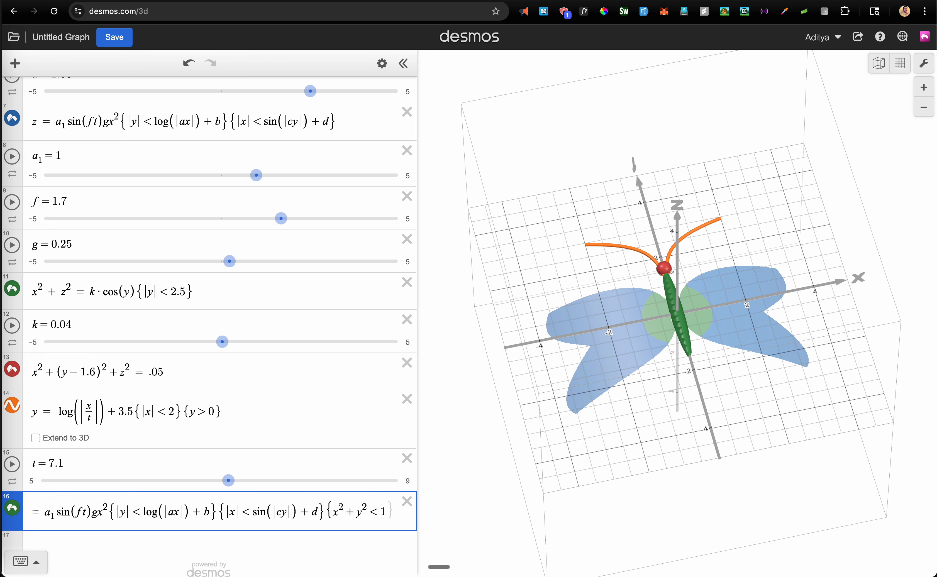
key(Right)
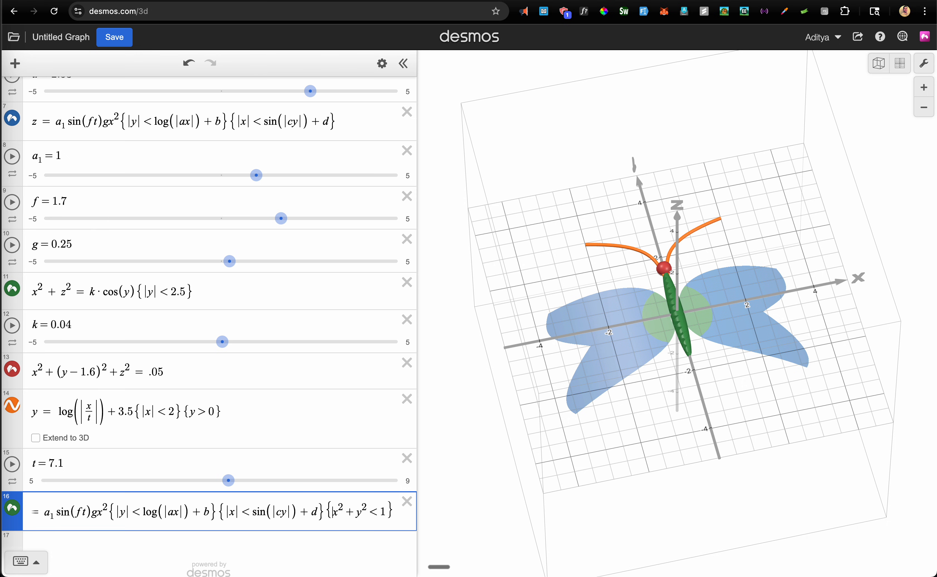
Try (−2), absolute-value bars and sin(ft), cos and ln variants on the patch condition's x term
text(()
text(-2)
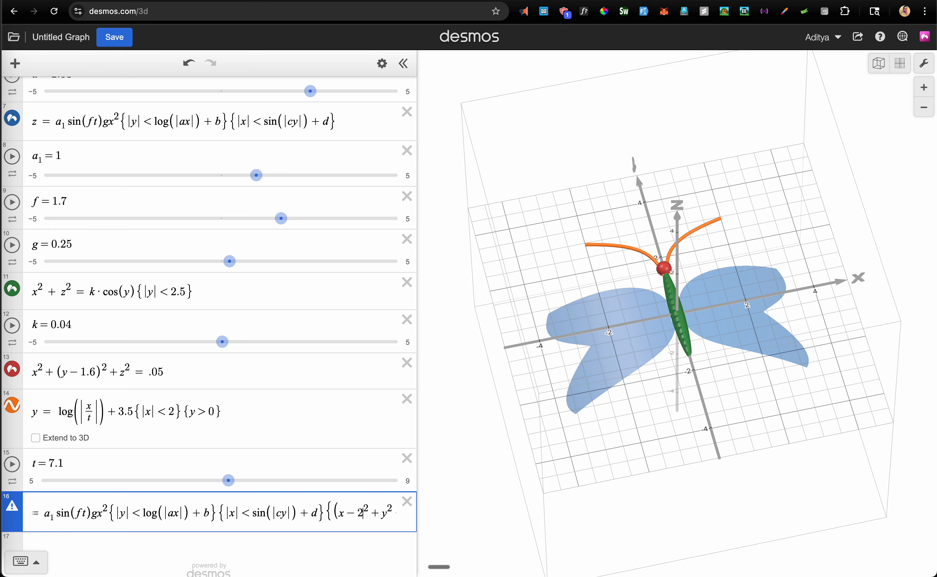
text())
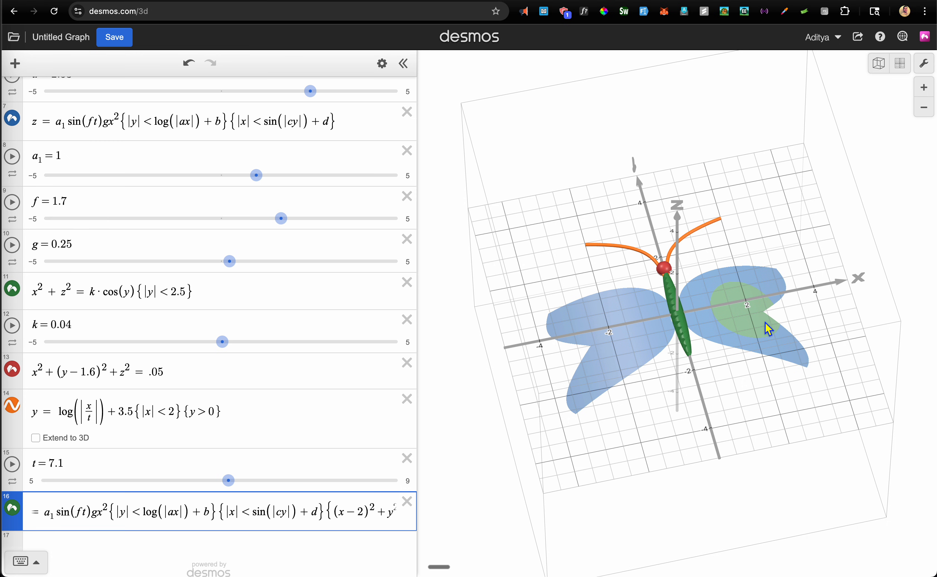
key(Left)
text(|)
text(|)
text(sin(ft)
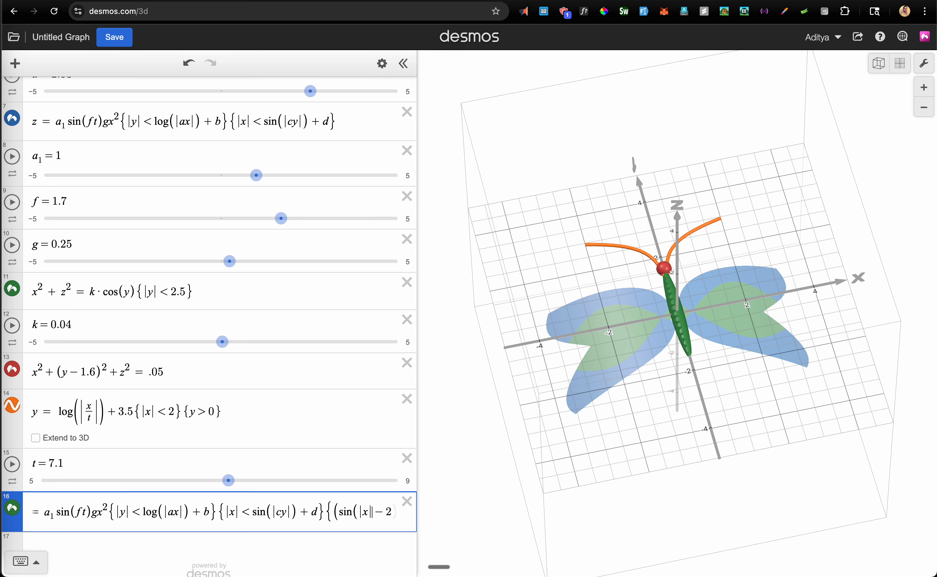
text())
key(BackSpace)
key(BackSpace)
key(BackSpace)
text(cos)
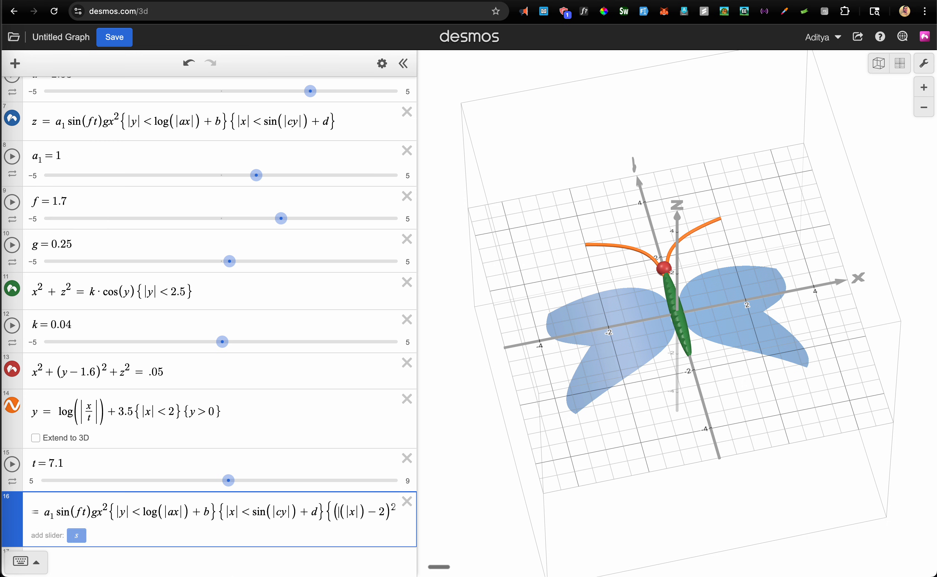
key(BackSpace)
key(BackSpace)
key(BackSpace)
text(l)
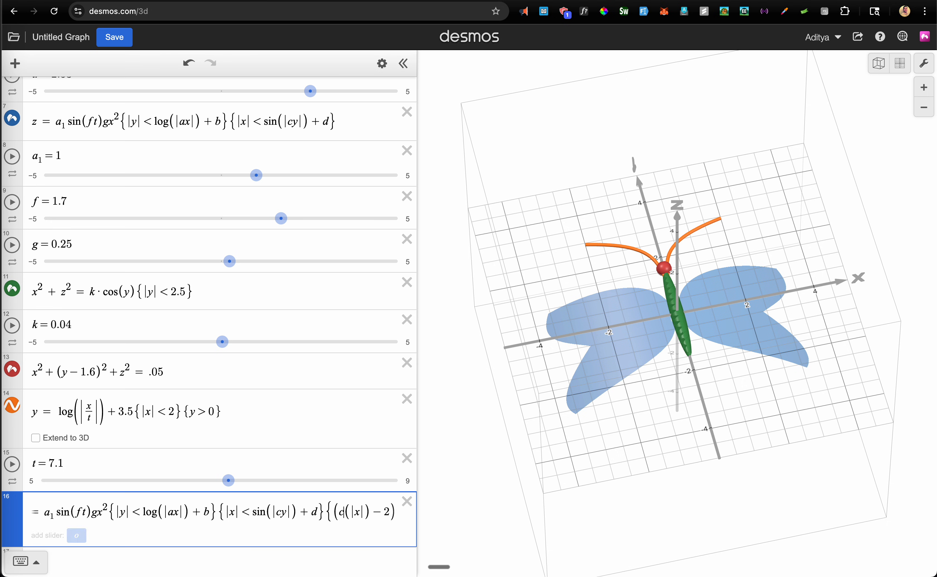
text(n)
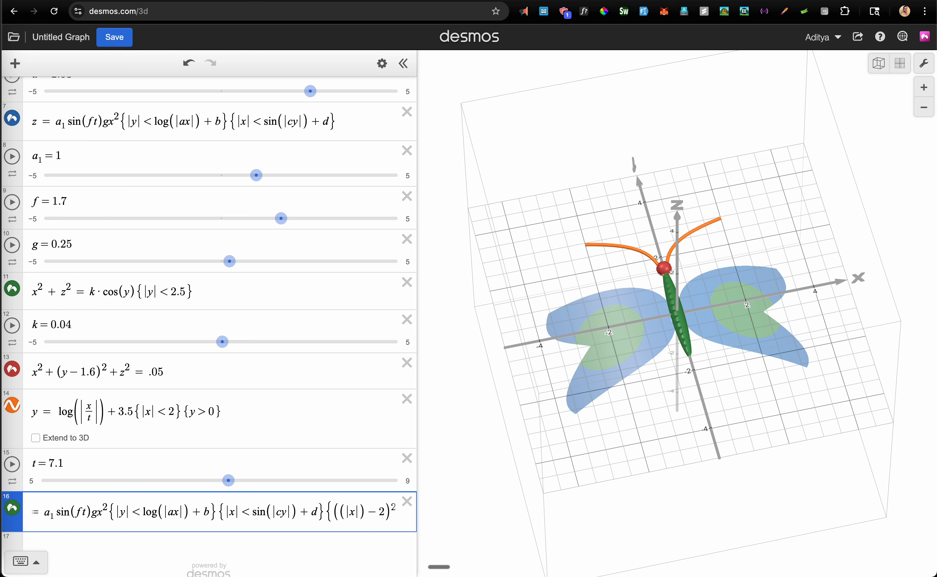
text(sin)
Settle the x term on sin(|x| − 2), deleting the extra −2
key(BackSpace)
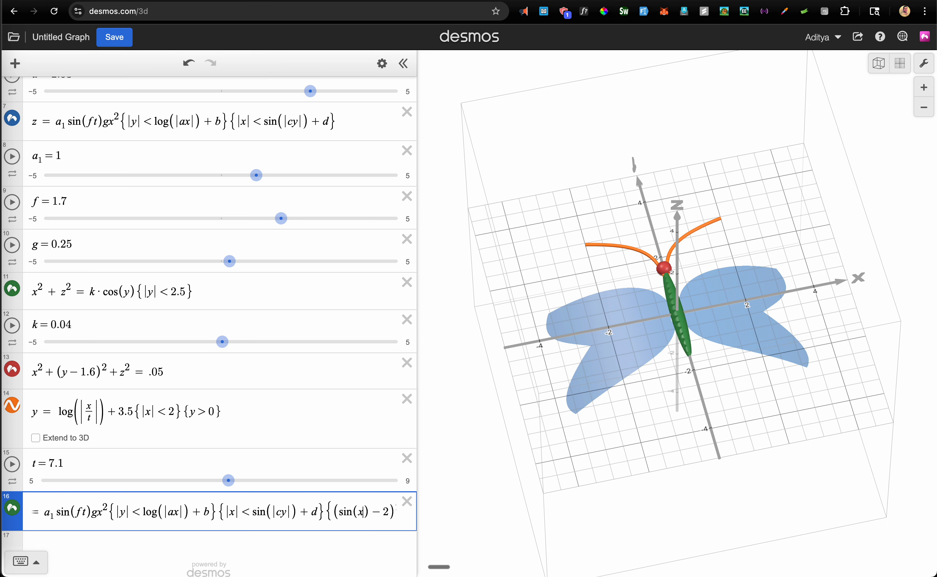
text(-2)
key(Right)
key(Right)
key(Right)
key(BackSpace)
key(BackSpace)
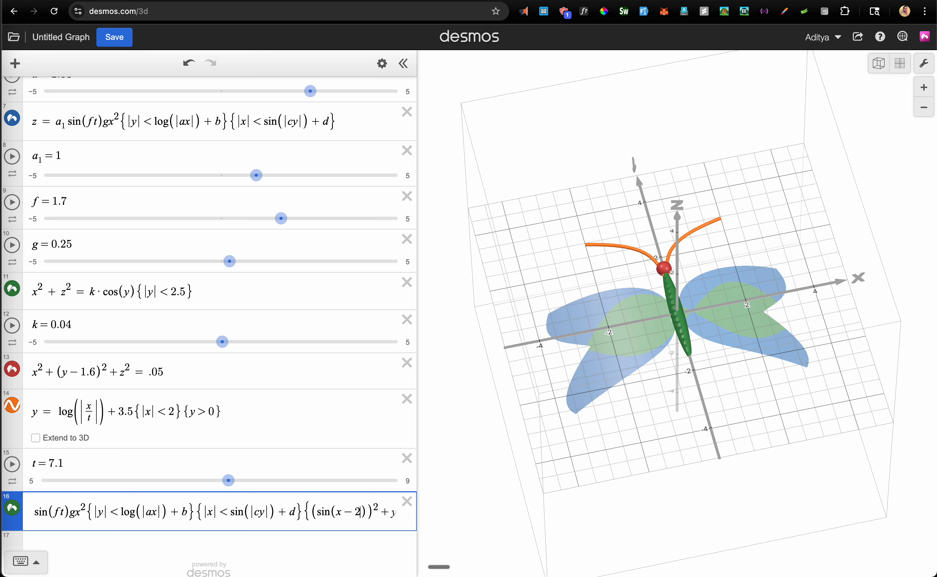
key(Left)
key(Left)
key(Left)
text(|)
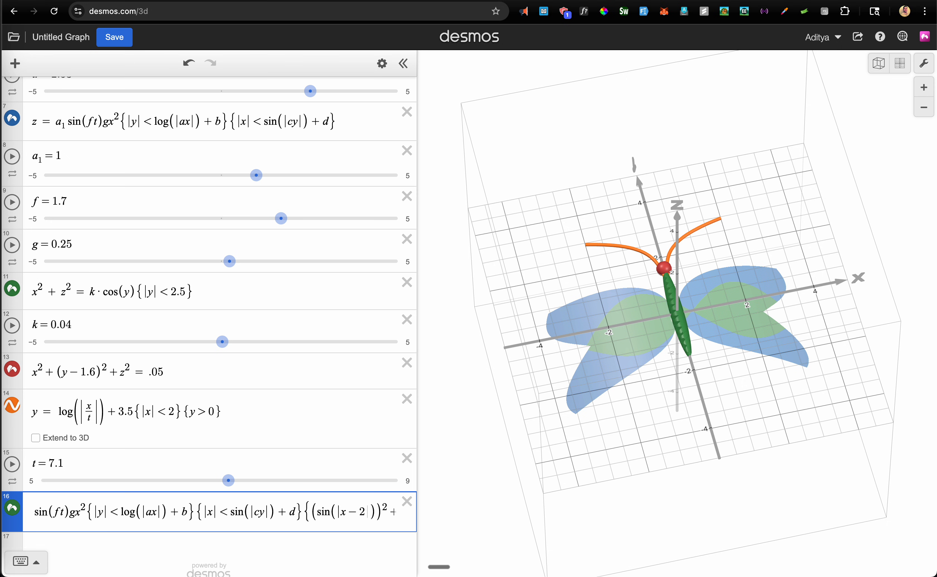
text(|)
click(466, 502)
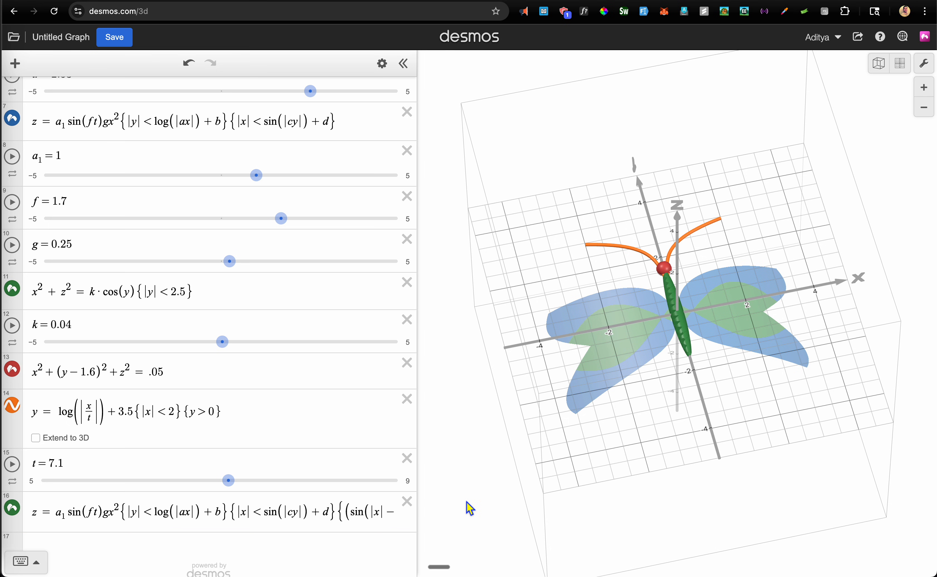
Animate t so the wings and green patches flap, orbiting side-on and back to a tilted overhead view
click(322, 512)
key(Return)
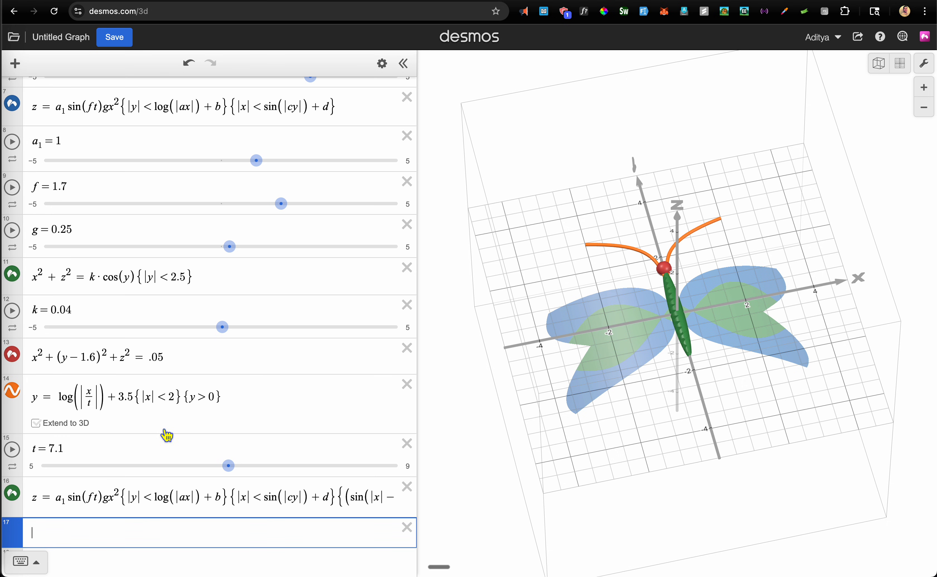
click(12, 449)
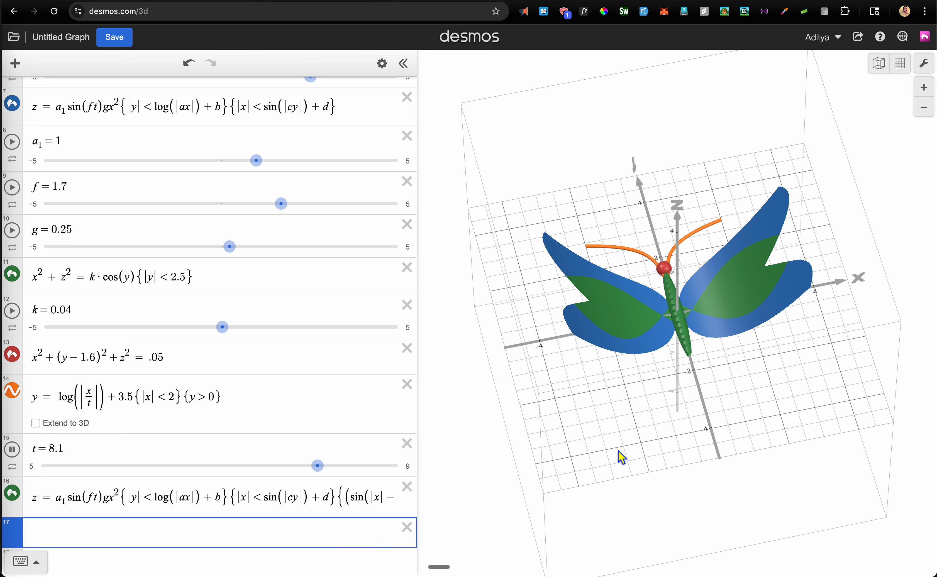
drag(618, 454, 623, 327)
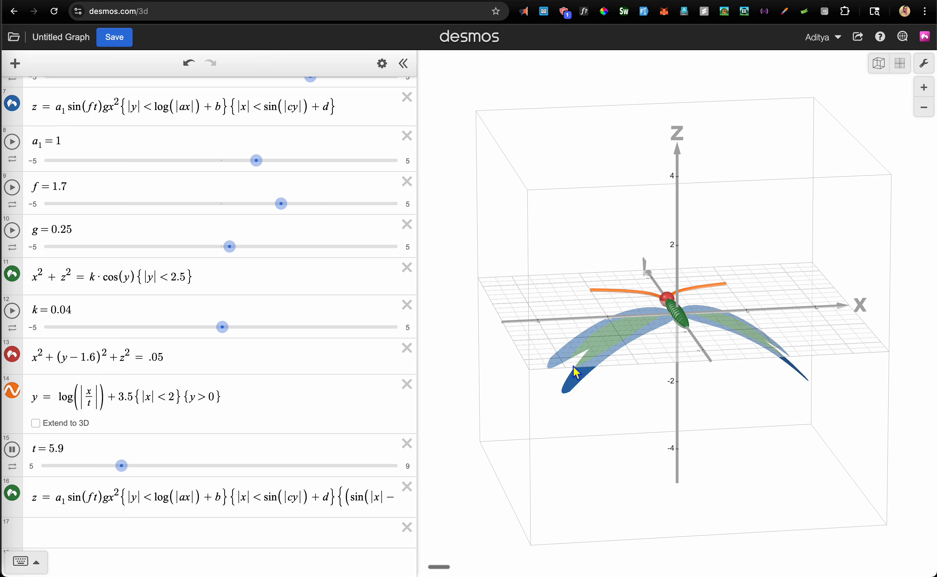
drag(584, 351, 670, 405)
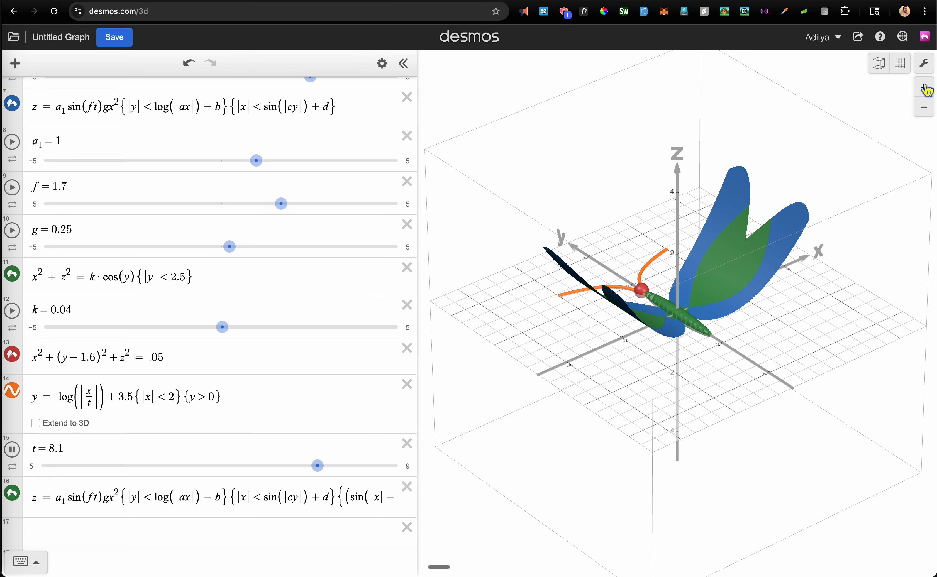
Turn off Axes & Grid in the graph settings and orbit to a top-down view
click(923, 64)
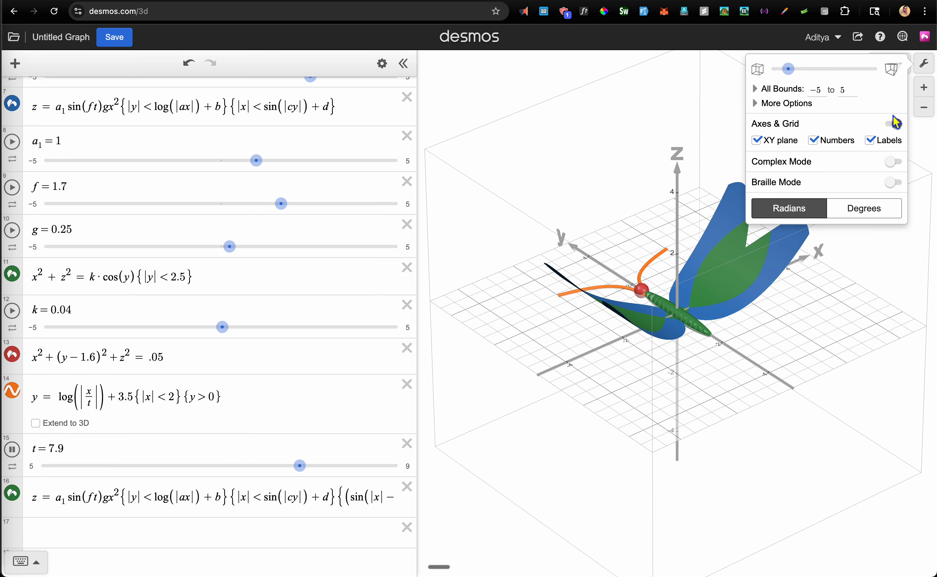
click(892, 124)
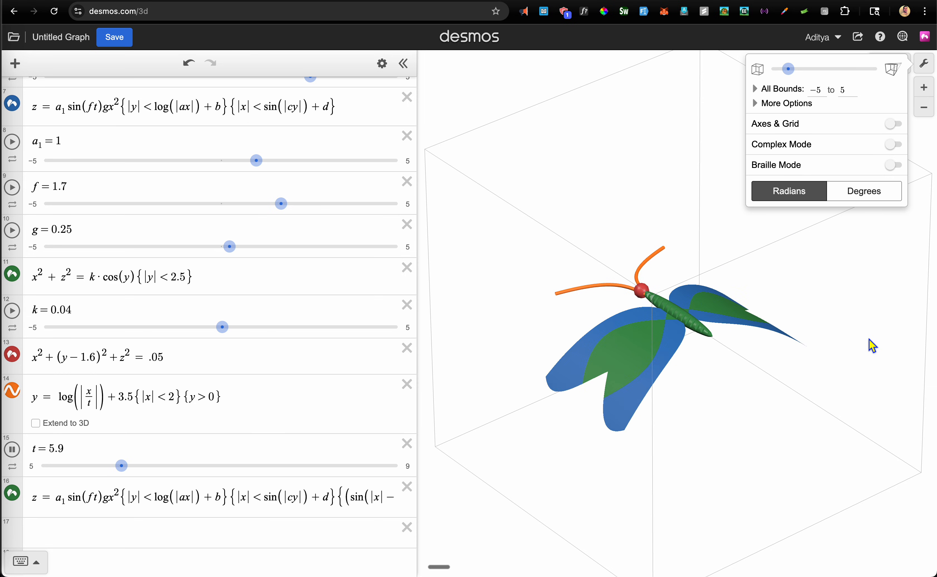
drag(869, 340, 746, 443)
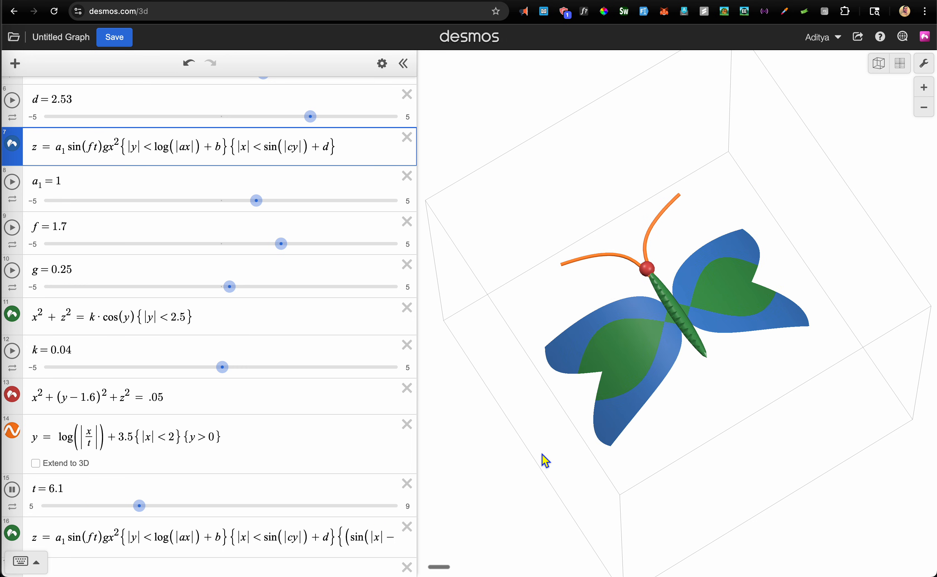
Recolour expression 16's inner wing patches with the purple swatch
click(342, 537)
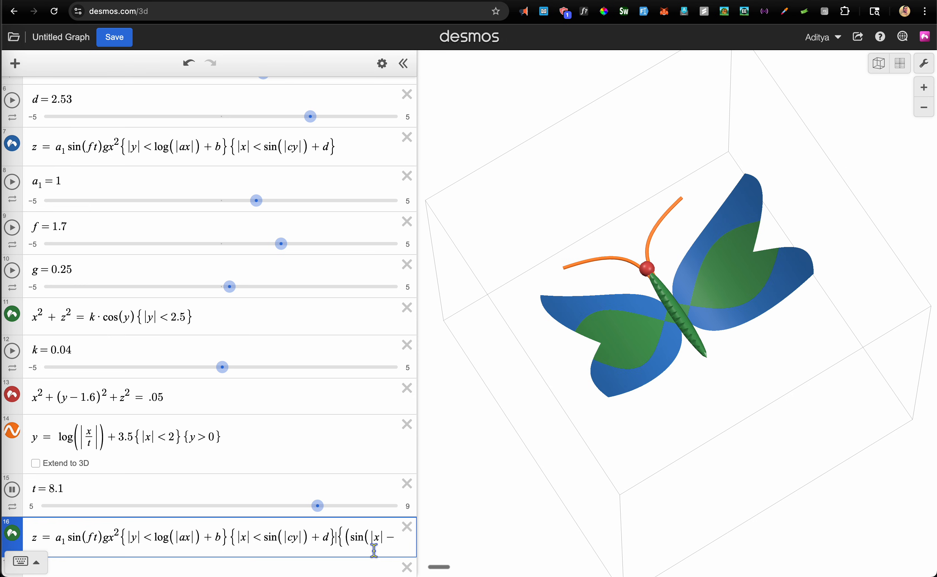
key(Right)
key(Right)
key(Right)
key(Right)
key(Right)
key(Right)
key(Right)
key(Right)
key(Right)
key(Right)
key(Right)
key(Right)
key(Right)
key(Right)
key(Right)
key(Right)
key(Right)
key(Right)
key(Right)
key(Right)
key(Right)
key(Right)
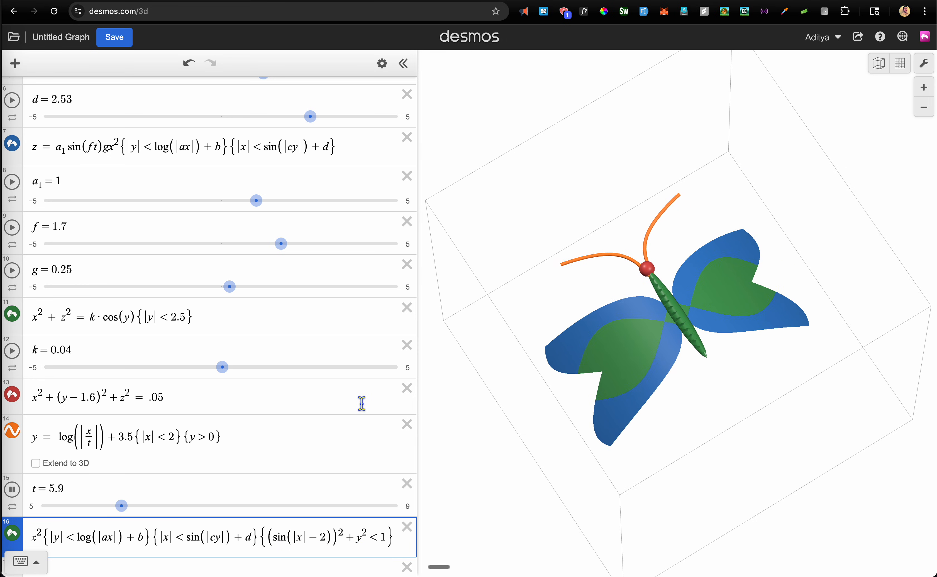
scroll(361, 401, down, 2)
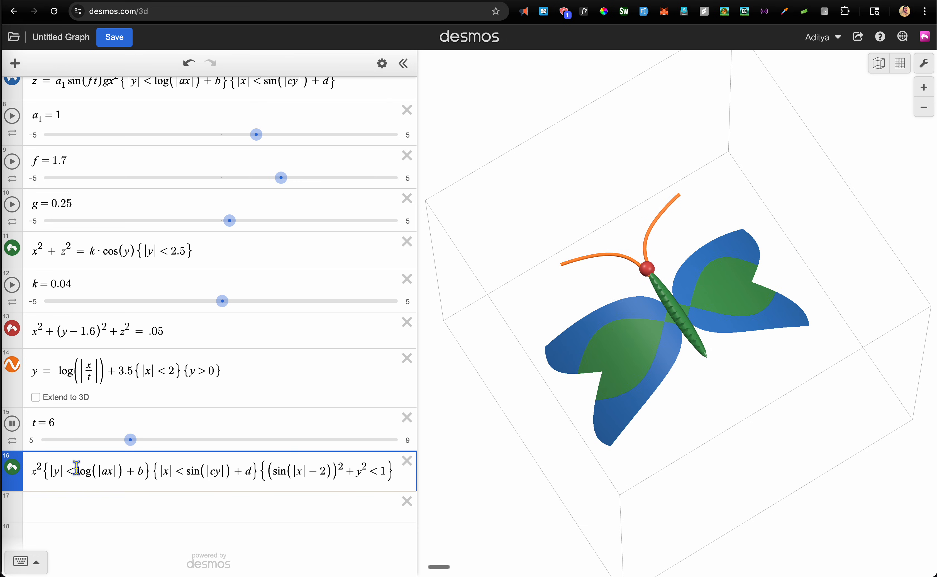
click(18, 475)
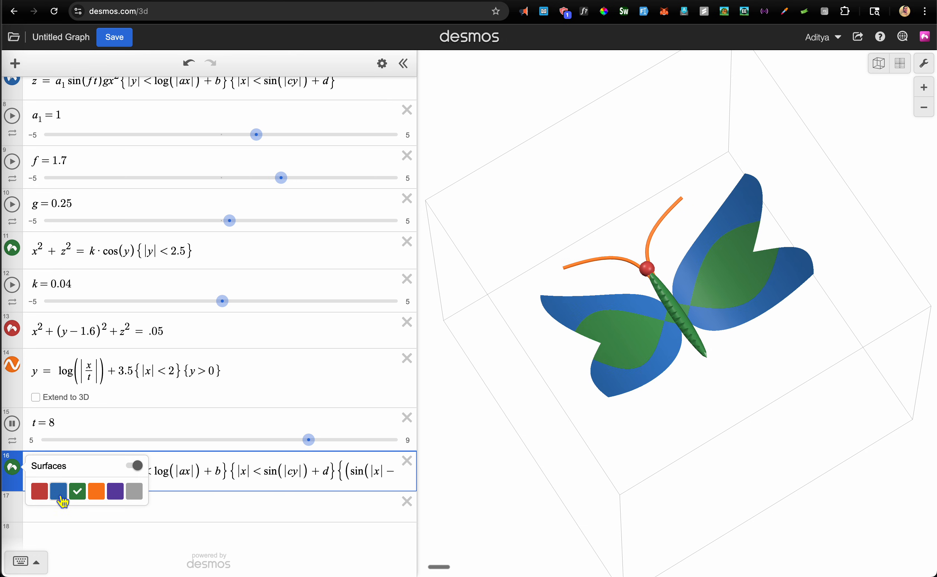
click(117, 494)
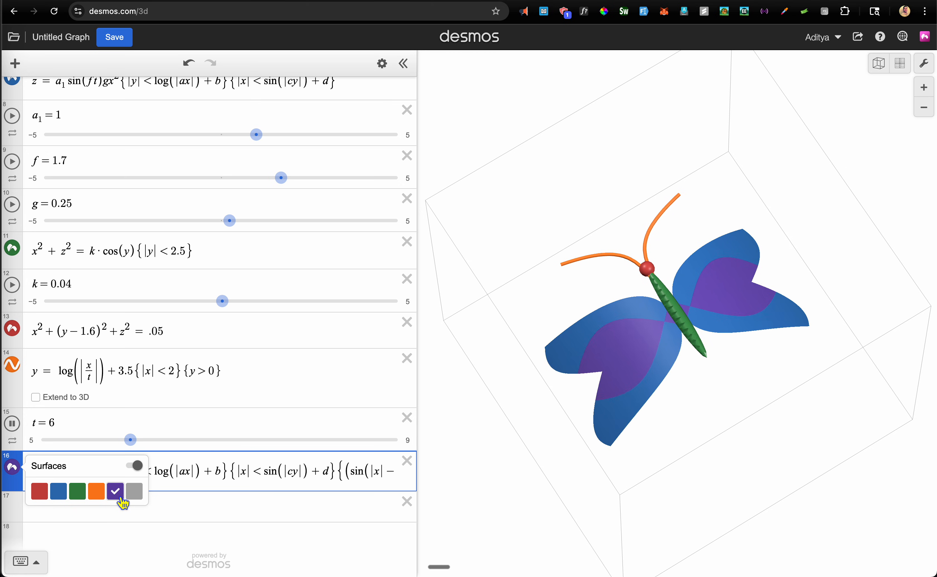
click(199, 505)
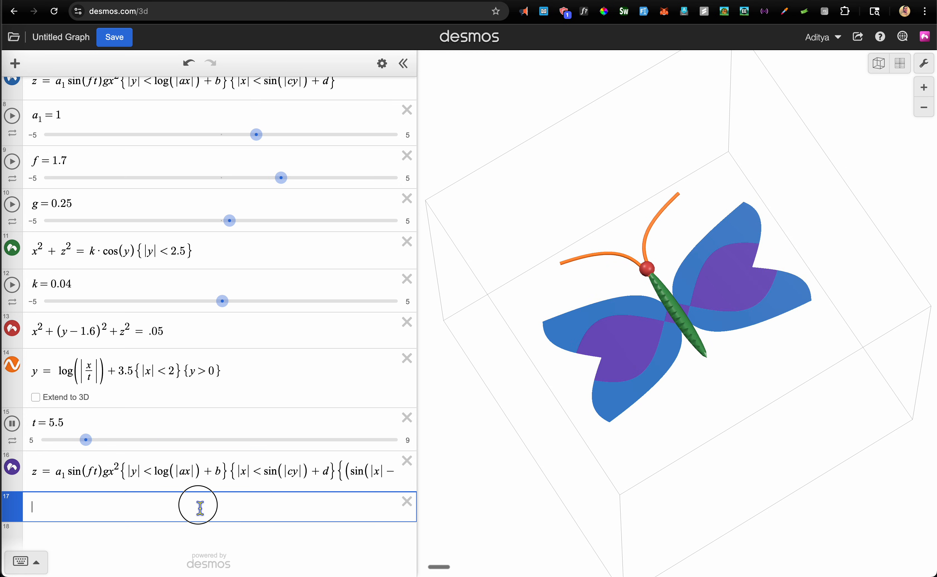
click(254, 472)
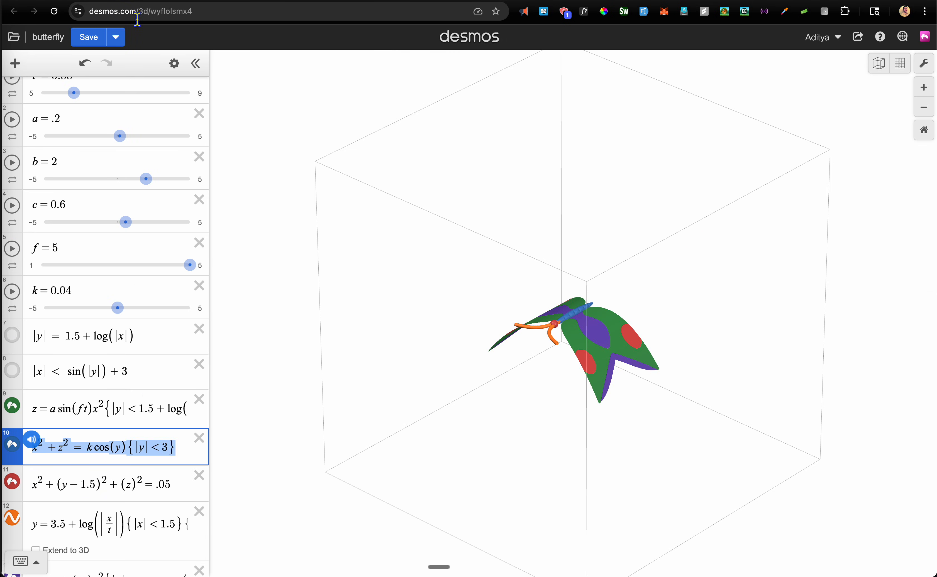
Widen the expression list and select the full red-spot formula in expression 14
scroll(149, 396, down, 3)
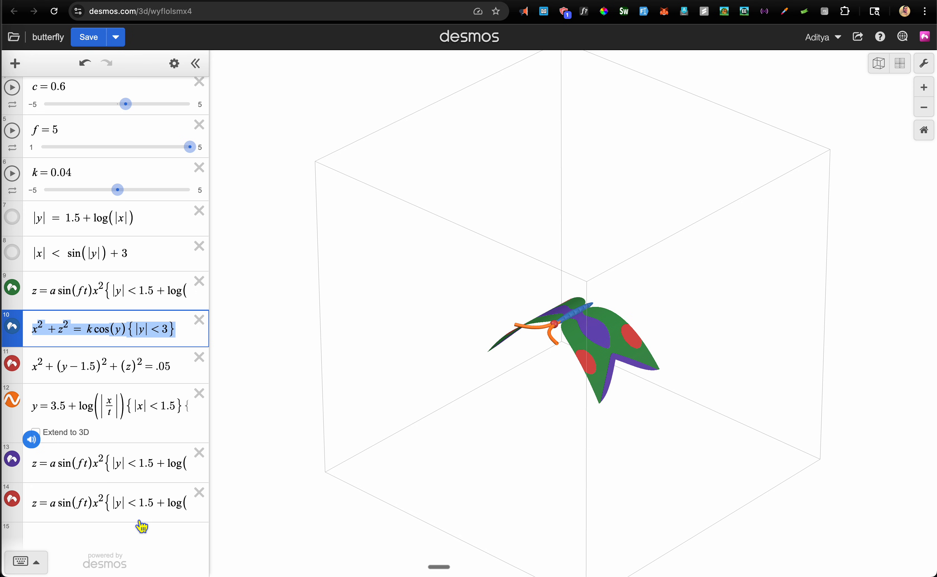
click(139, 504)
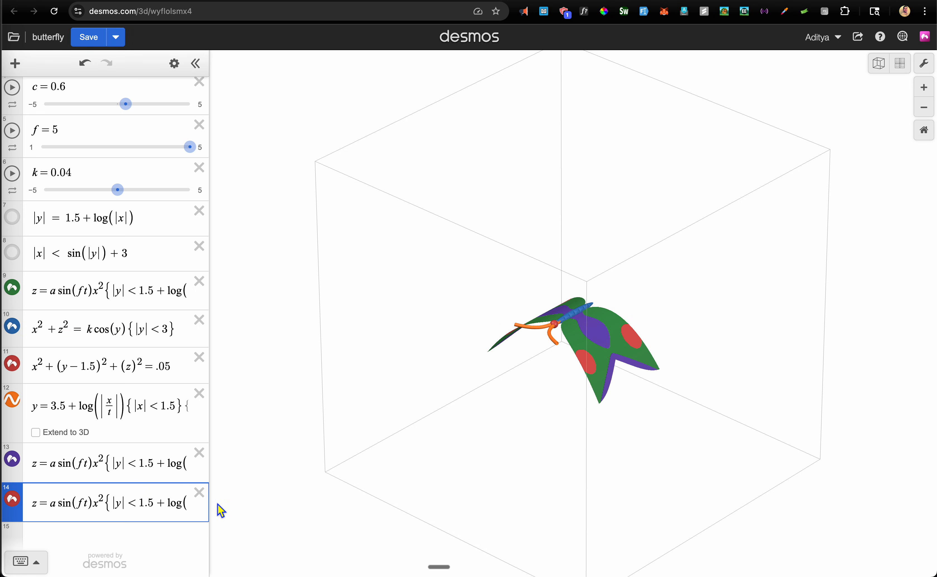
drag(209, 504, 492, 500)
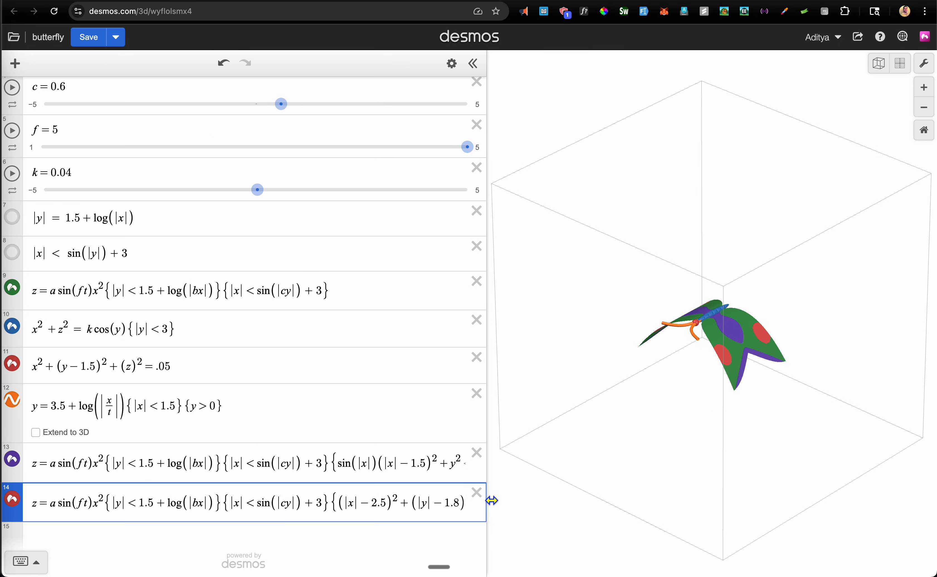
click(312, 504)
drag(32, 506, 527, 508)
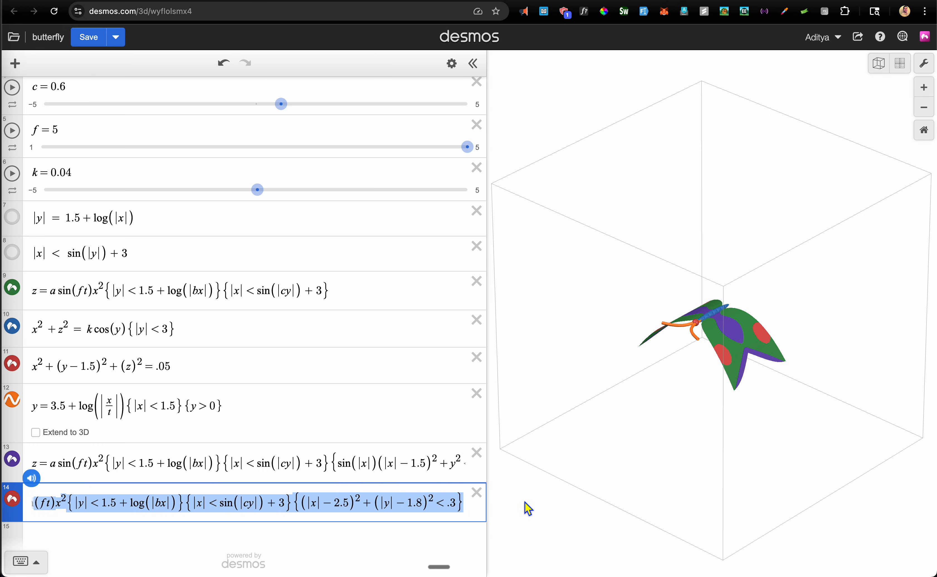
Switch browser tabs and select the red-spot formula's conditions, placing the caret at 1.8
click(342, 1)
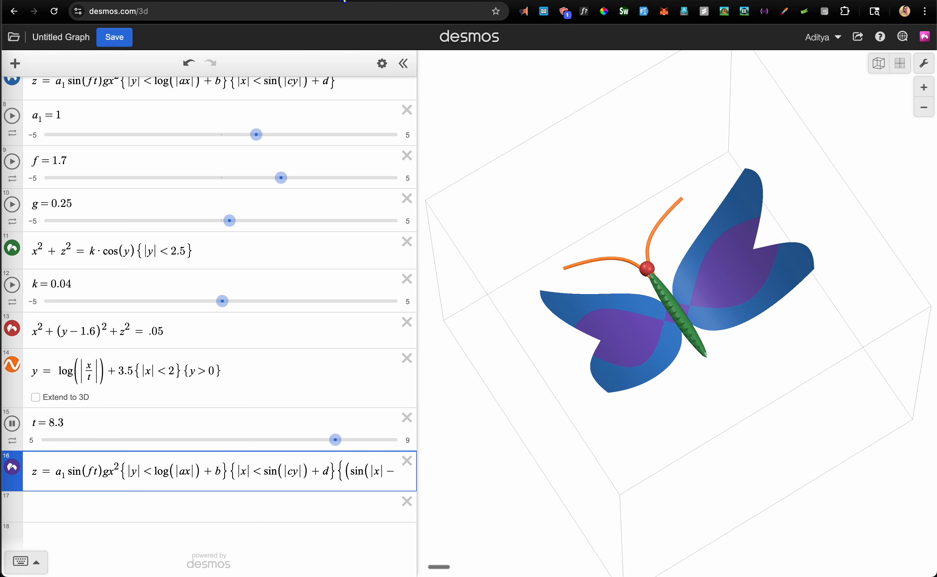
click(59, 511)
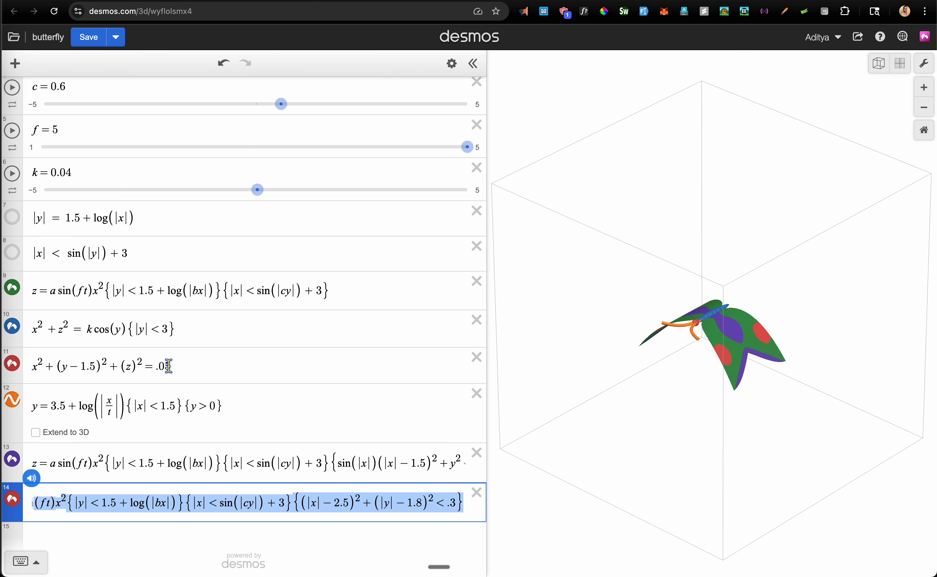
right_click(230, 507)
click(199, 502)
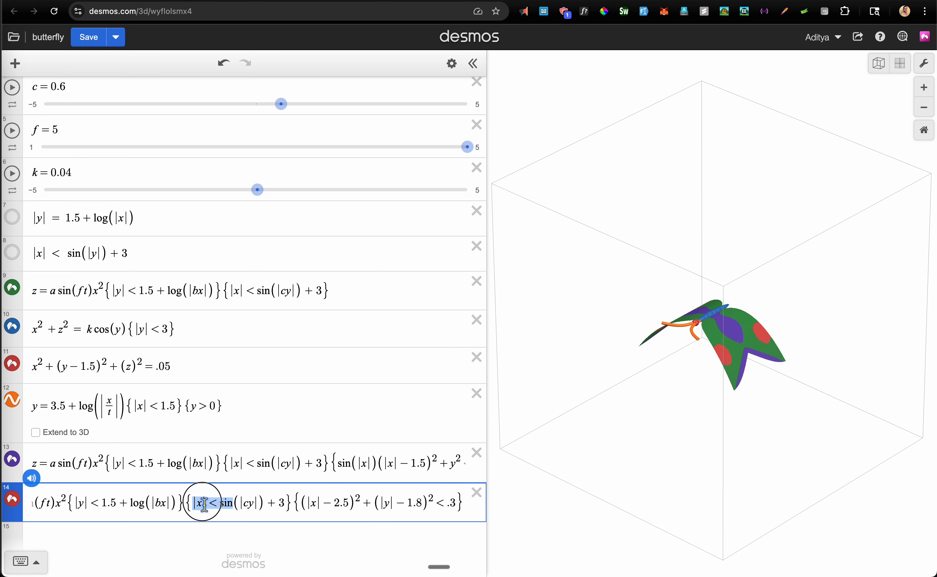
drag(188, 503, 452, 508)
click(411, 507)
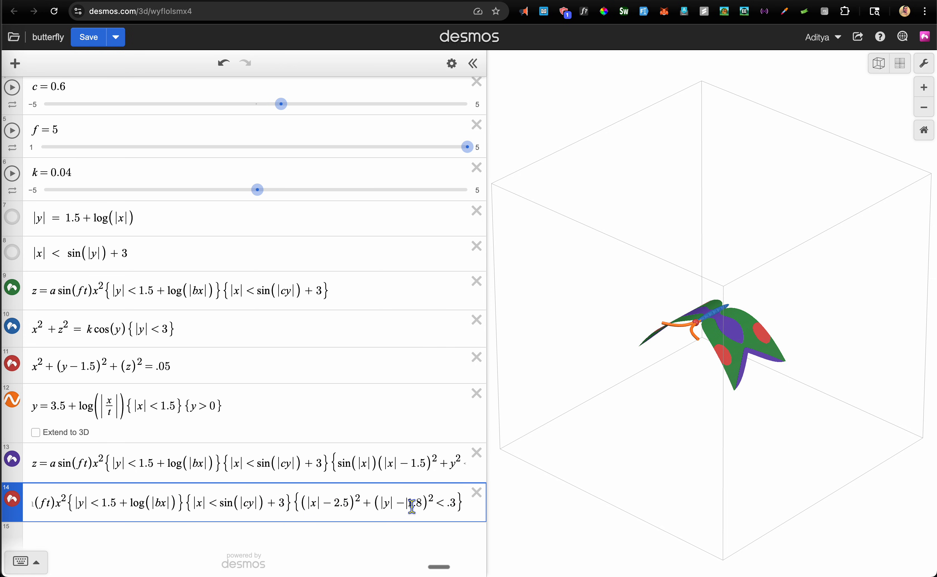